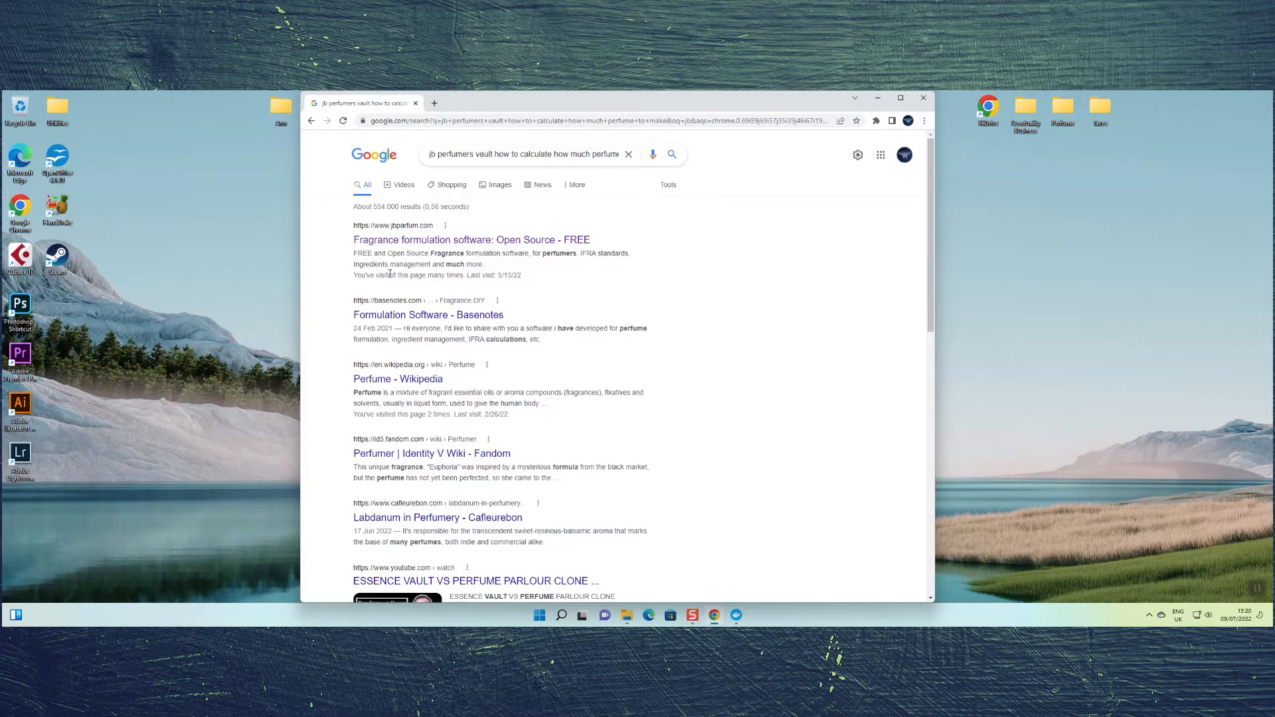
- Open the JB Parfum site from the search results and go to its Windows download instructions
click(402, 229)
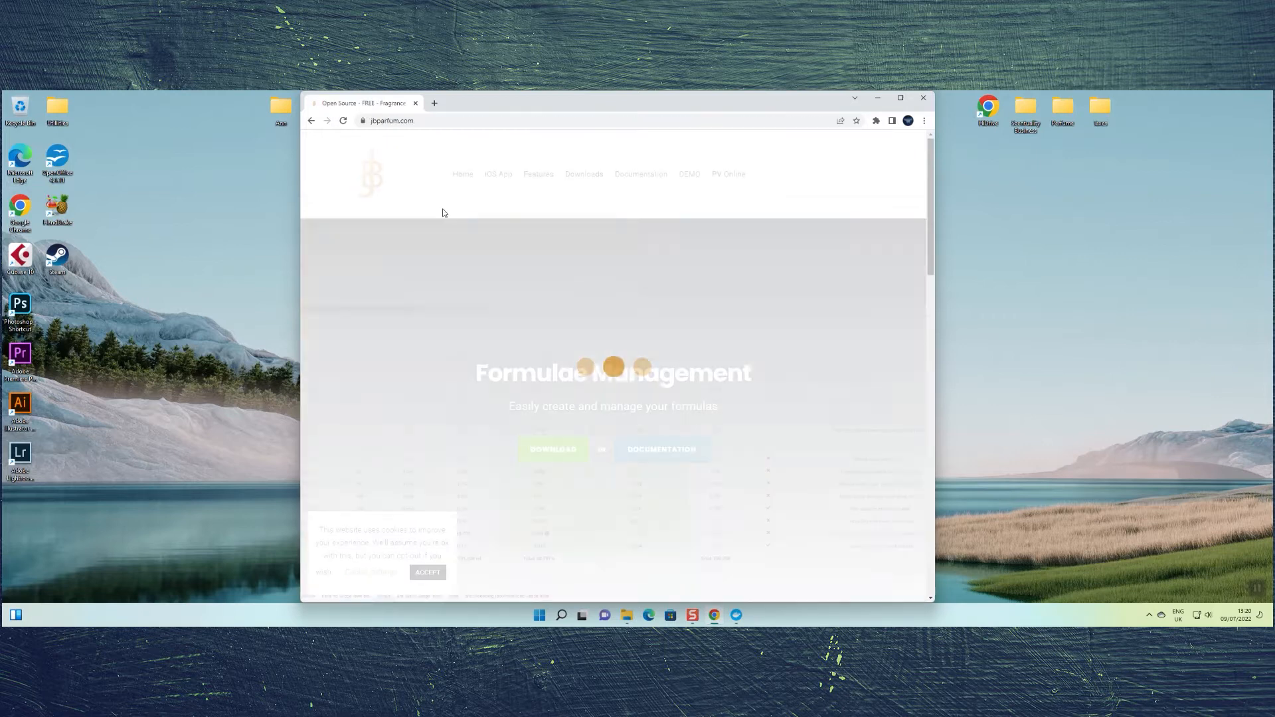
scroll(744, 366, down, 2)
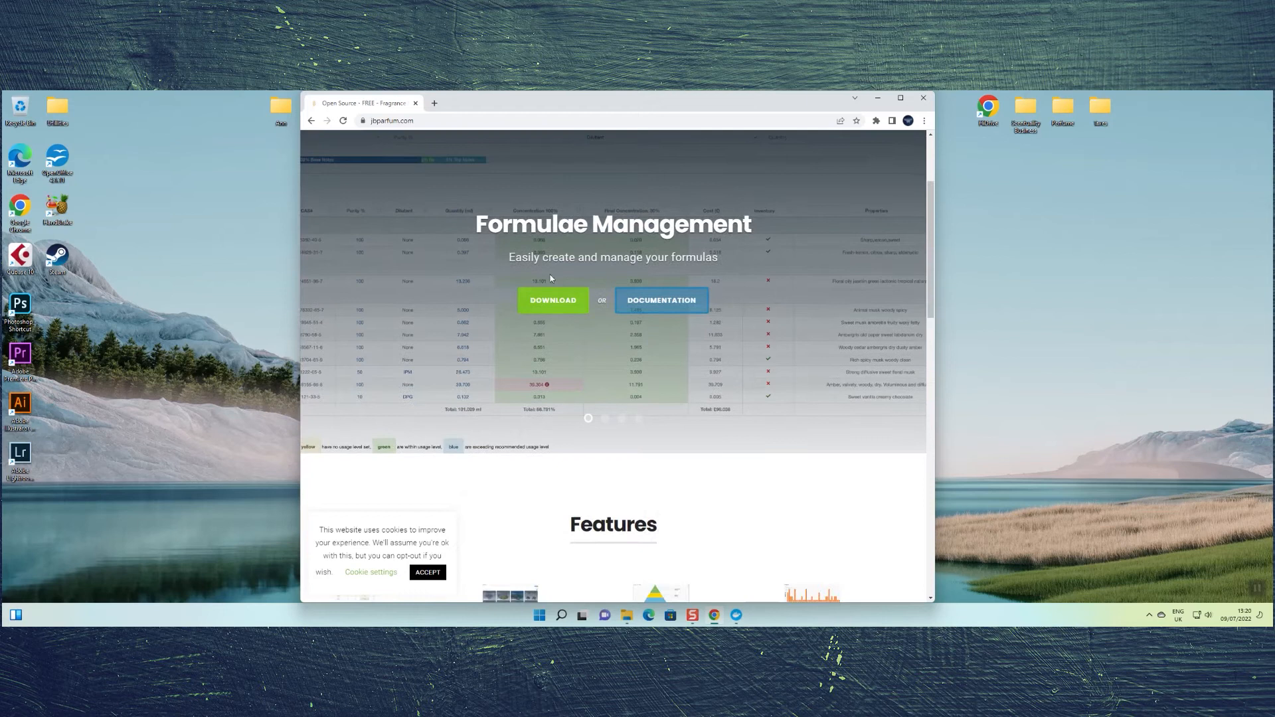
click(548, 303)
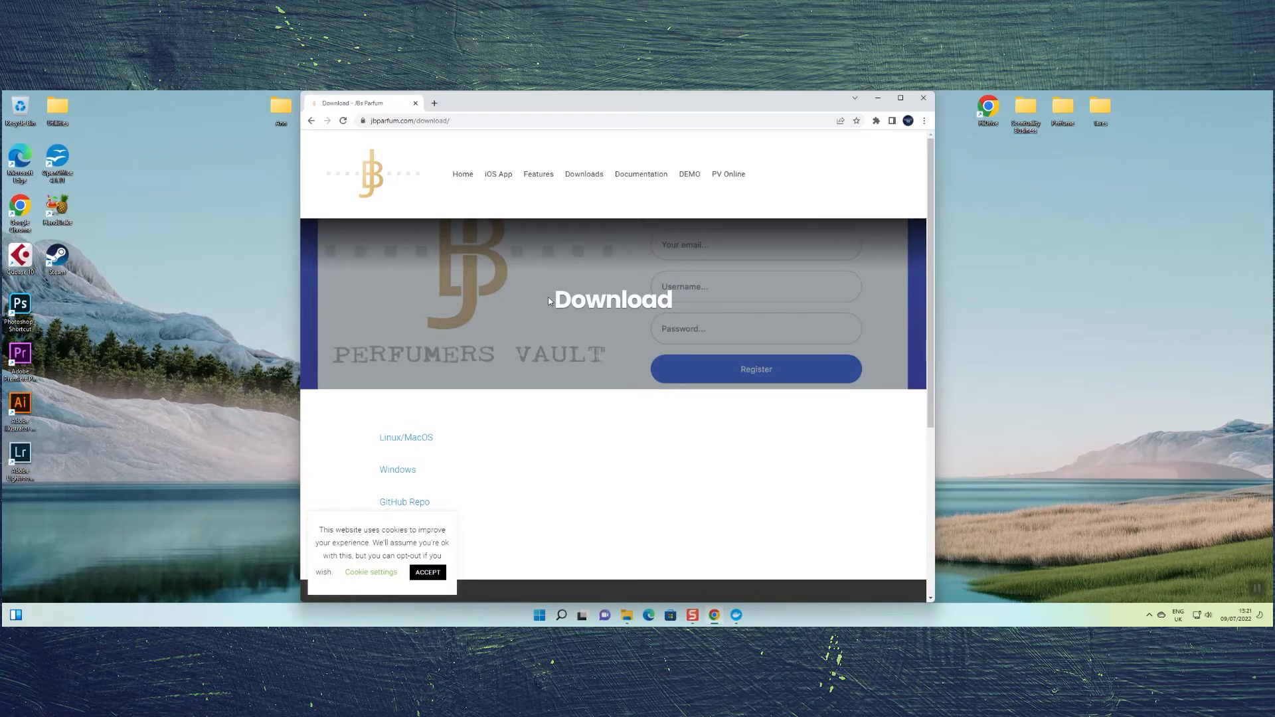
scroll(582, 355, down, 3)
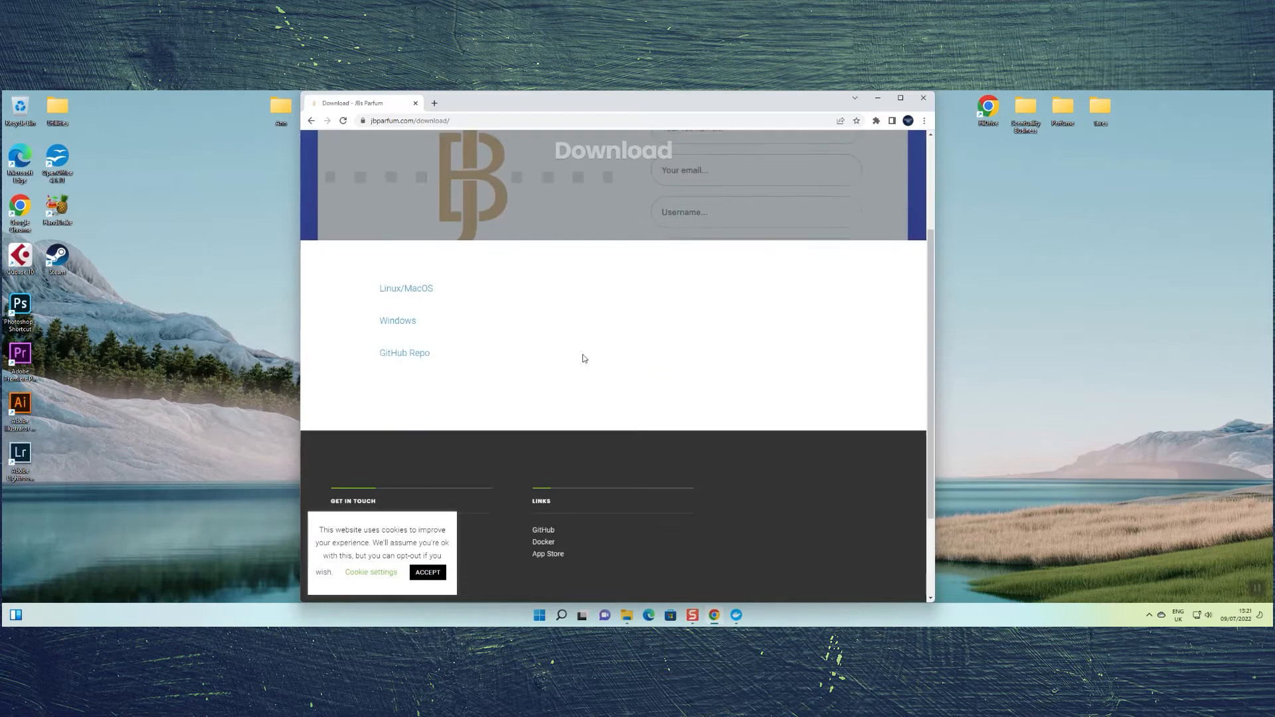
click(400, 321)
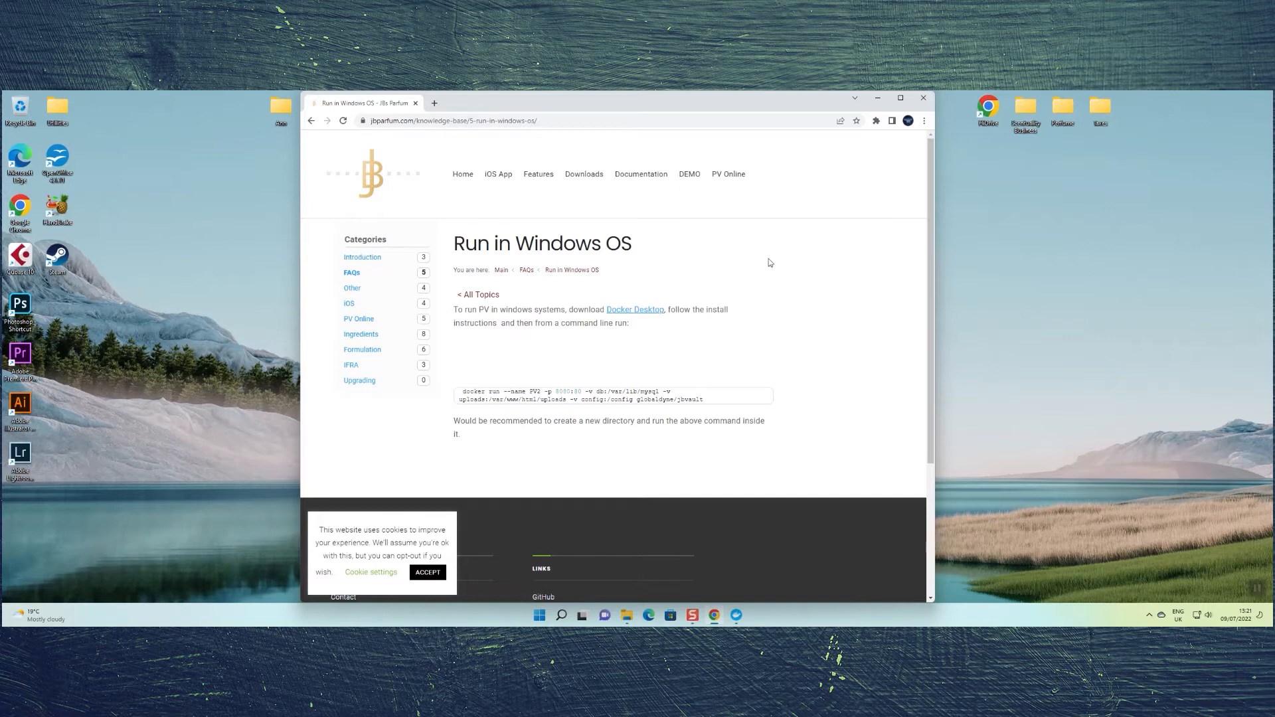
- Switch to Docker Desktop, start the PV2 container and open its web interface in the browser
click(738, 619)
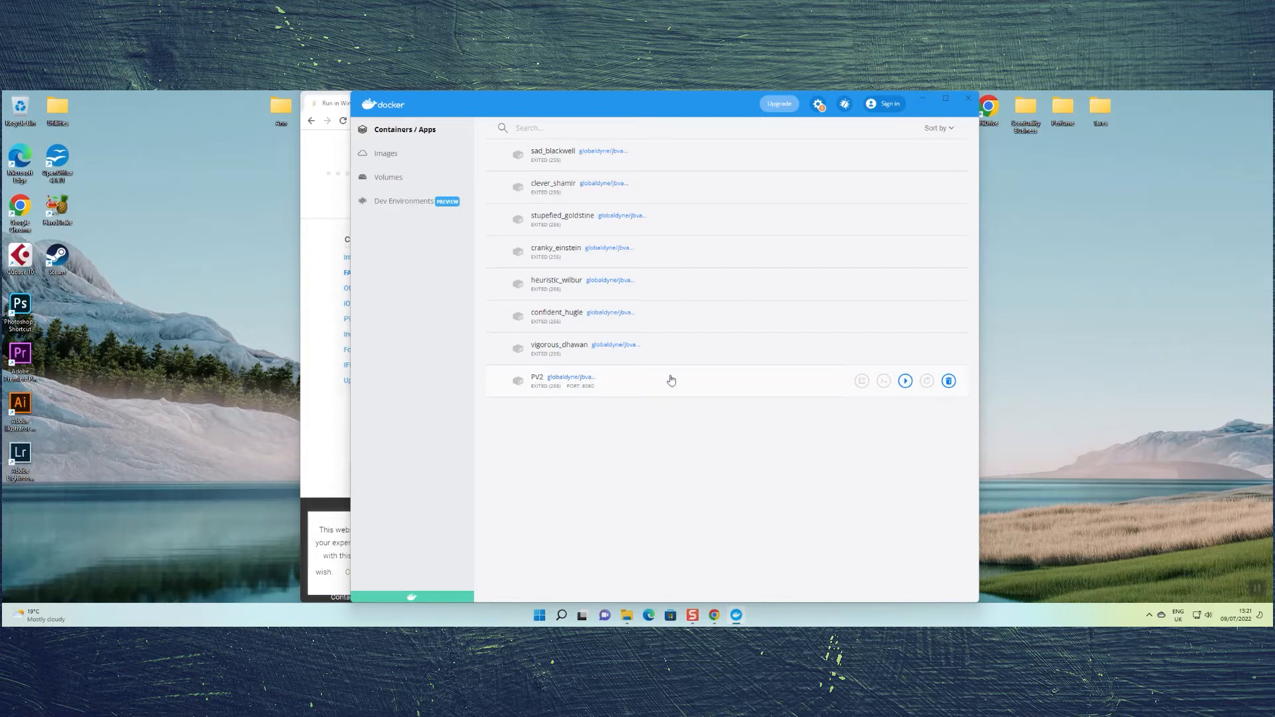
click(905, 381)
click(861, 382)
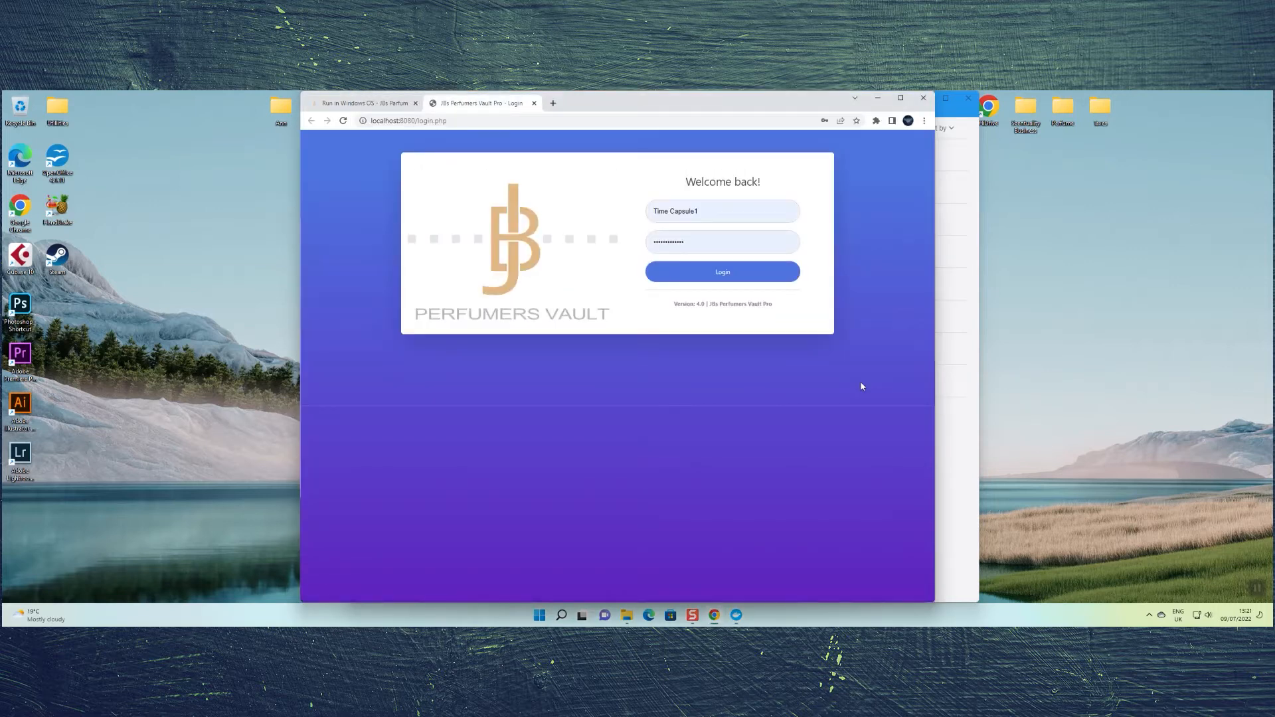
- Maximize the browser window and log in to Perfumers Vault with the prefilled credentials
click(900, 98)
click(729, 265)
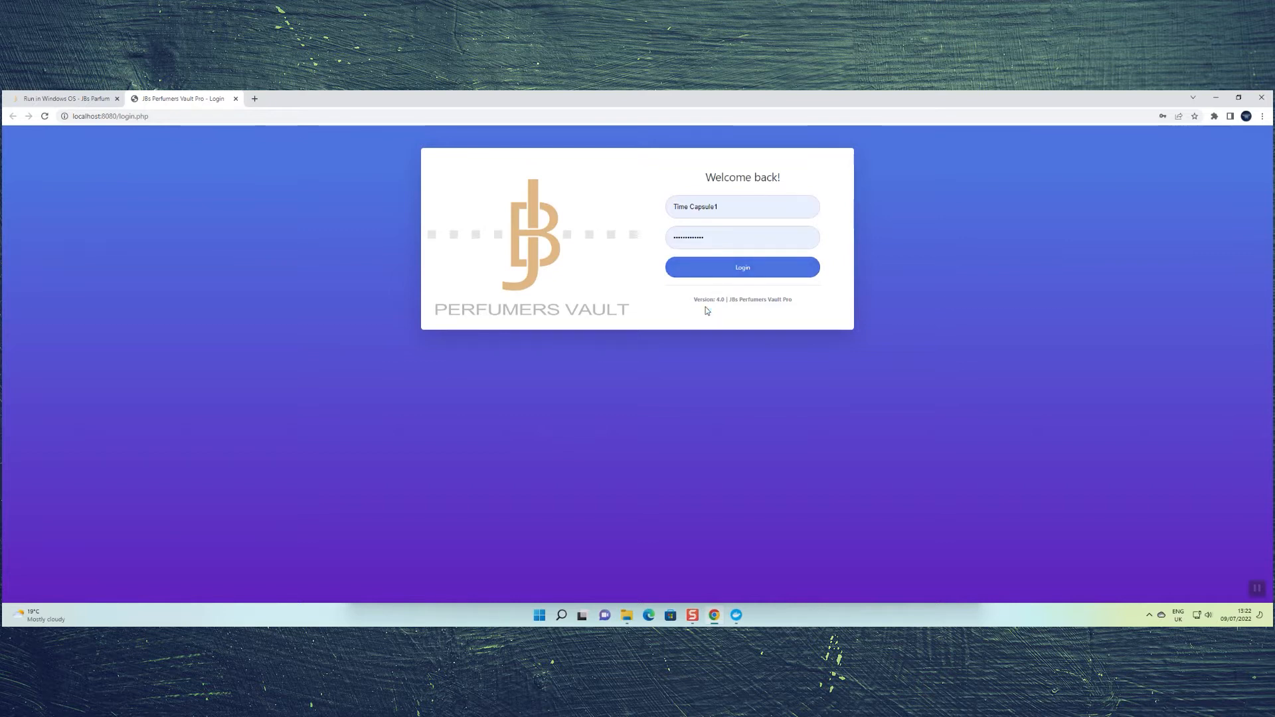
click(737, 272)
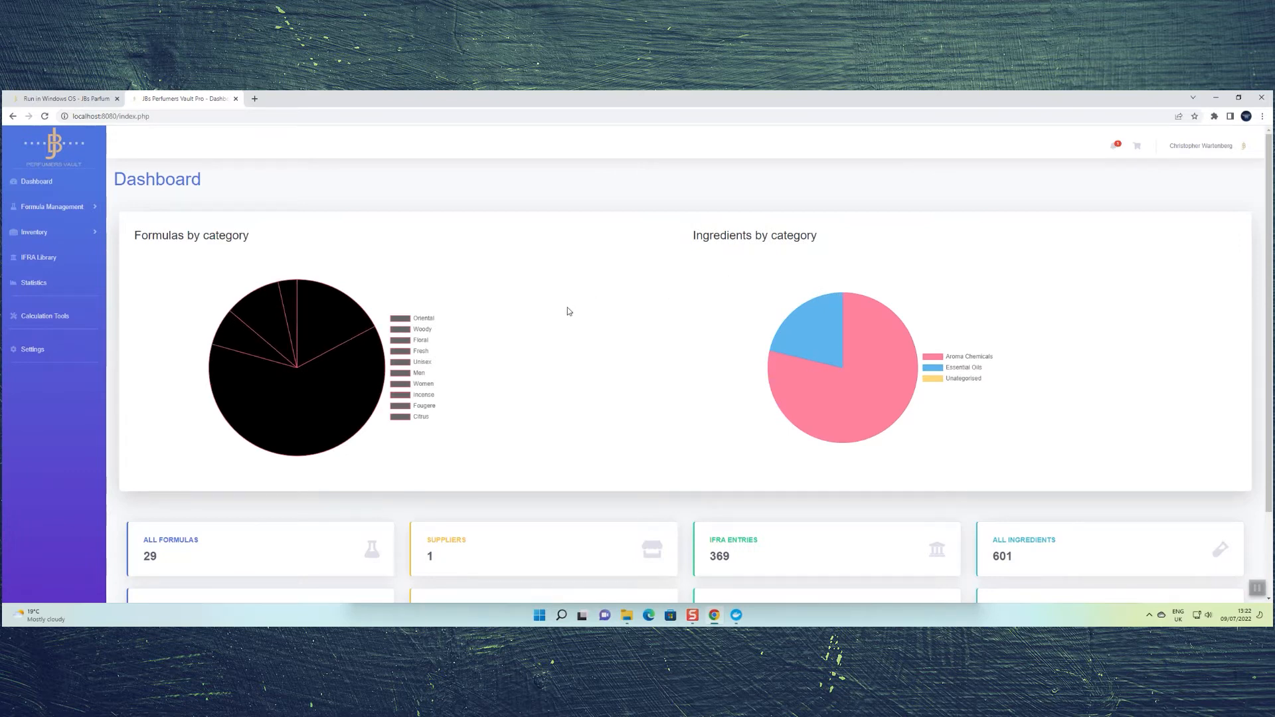
- Review the dashboard's summary cards and the slices of the Ingredients by category chart
scroll(568, 308, down, 1)
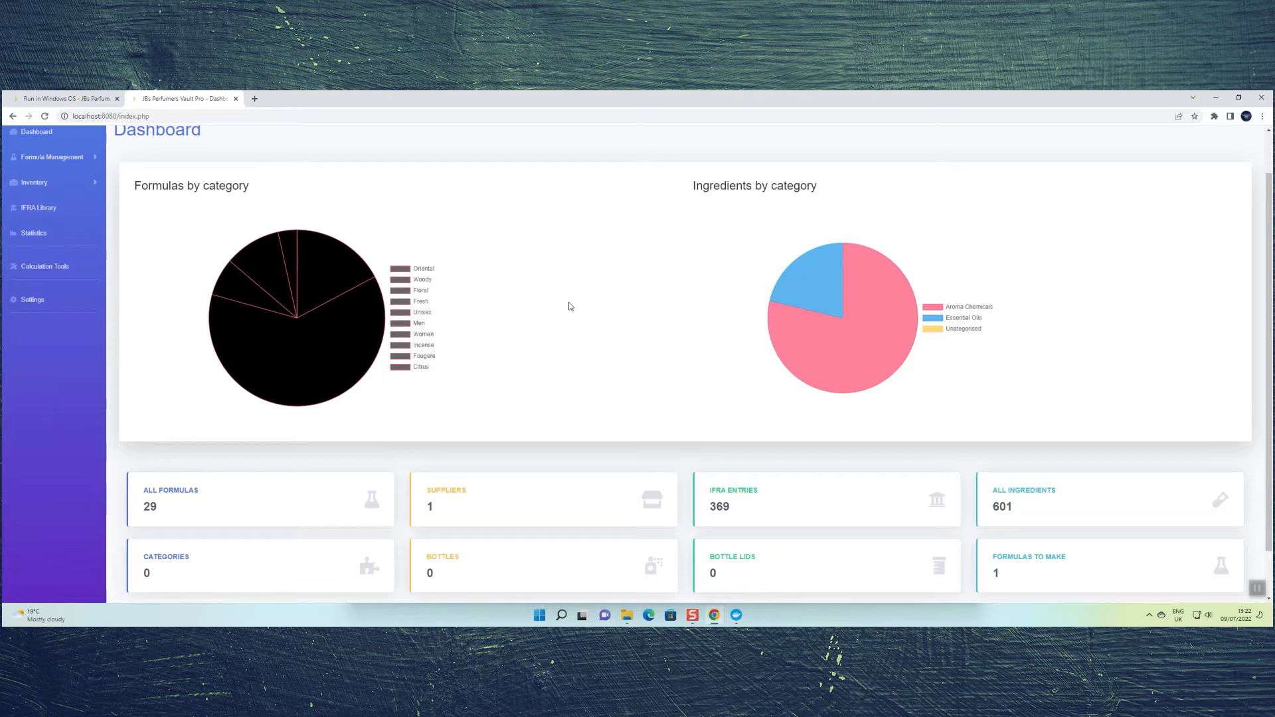
scroll(561, 304, down, 1)
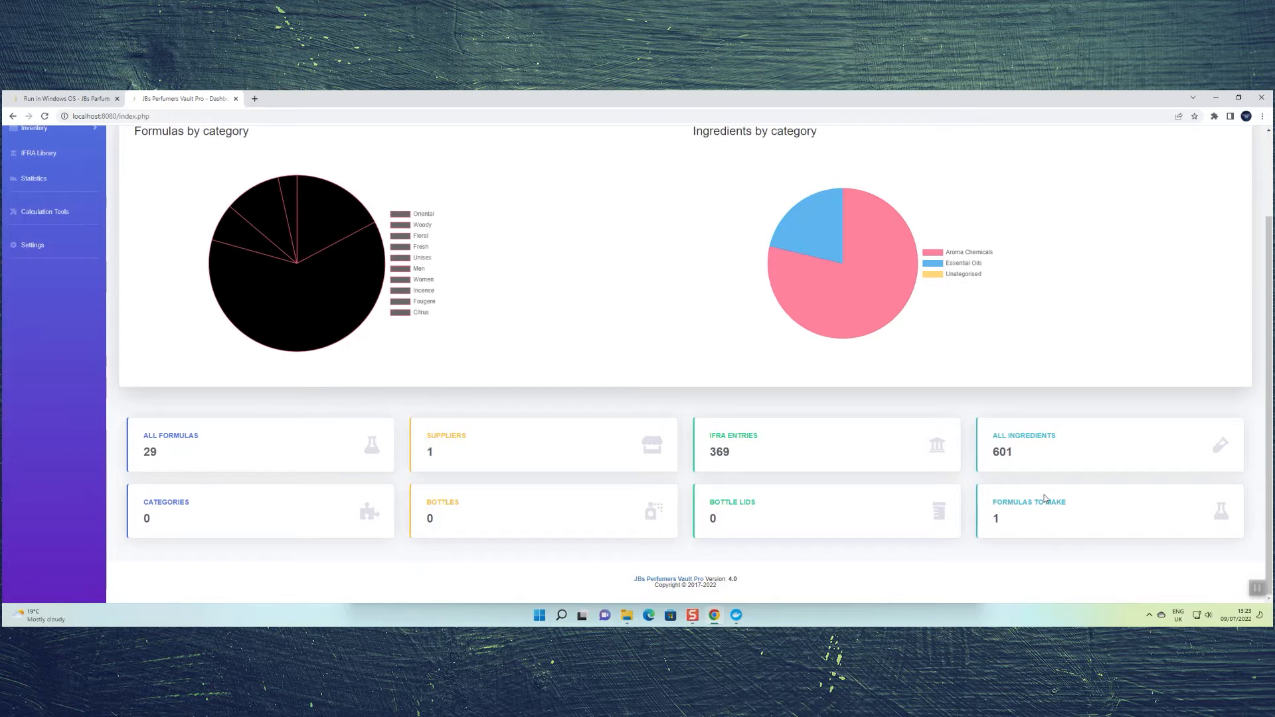
scroll(1045, 498, up, 3)
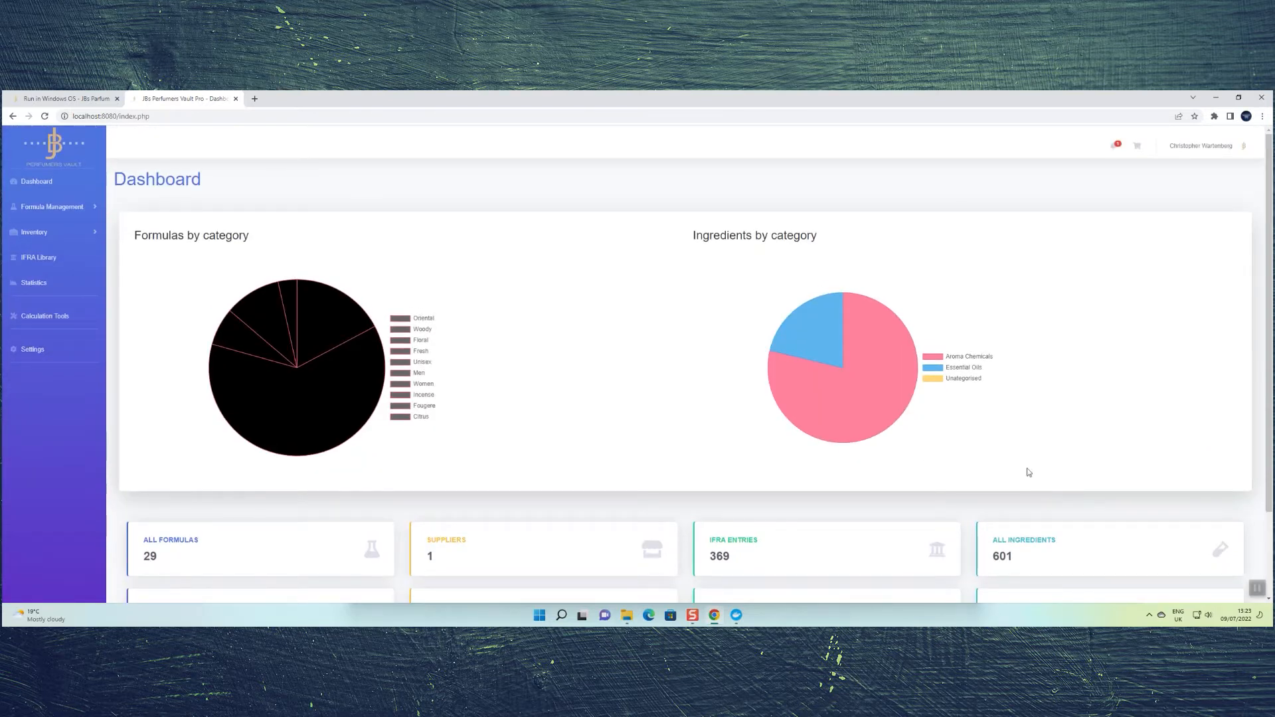
mouse_move(795, 355)
mouse_move(864, 374)
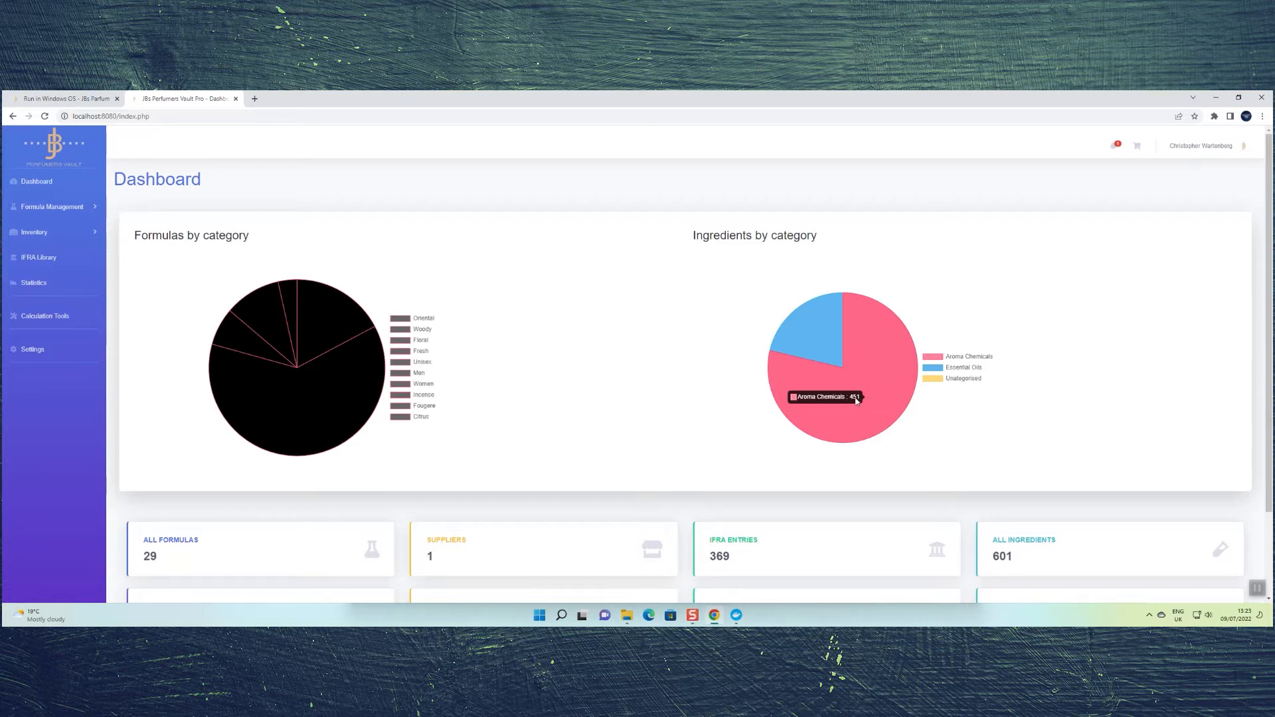
mouse_move(816, 334)
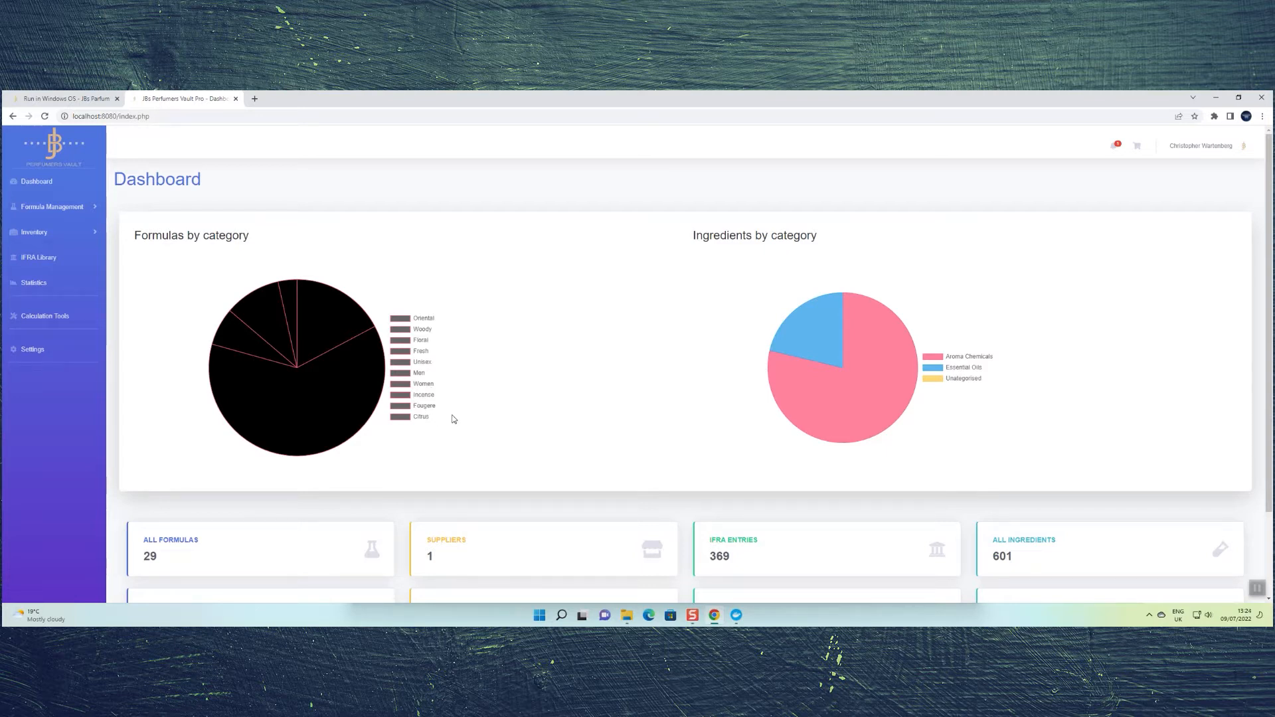
- View the Finished Product and Sell Formula pages of Formula Management
click(76, 211)
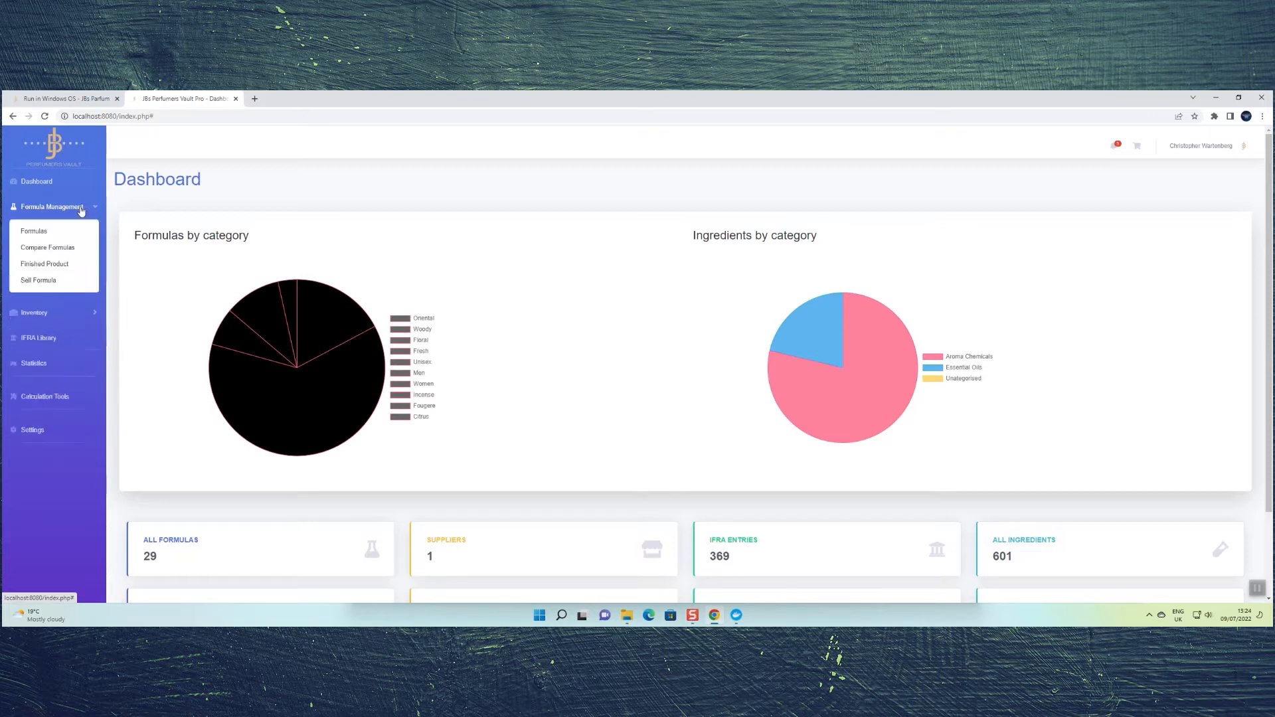
click(41, 265)
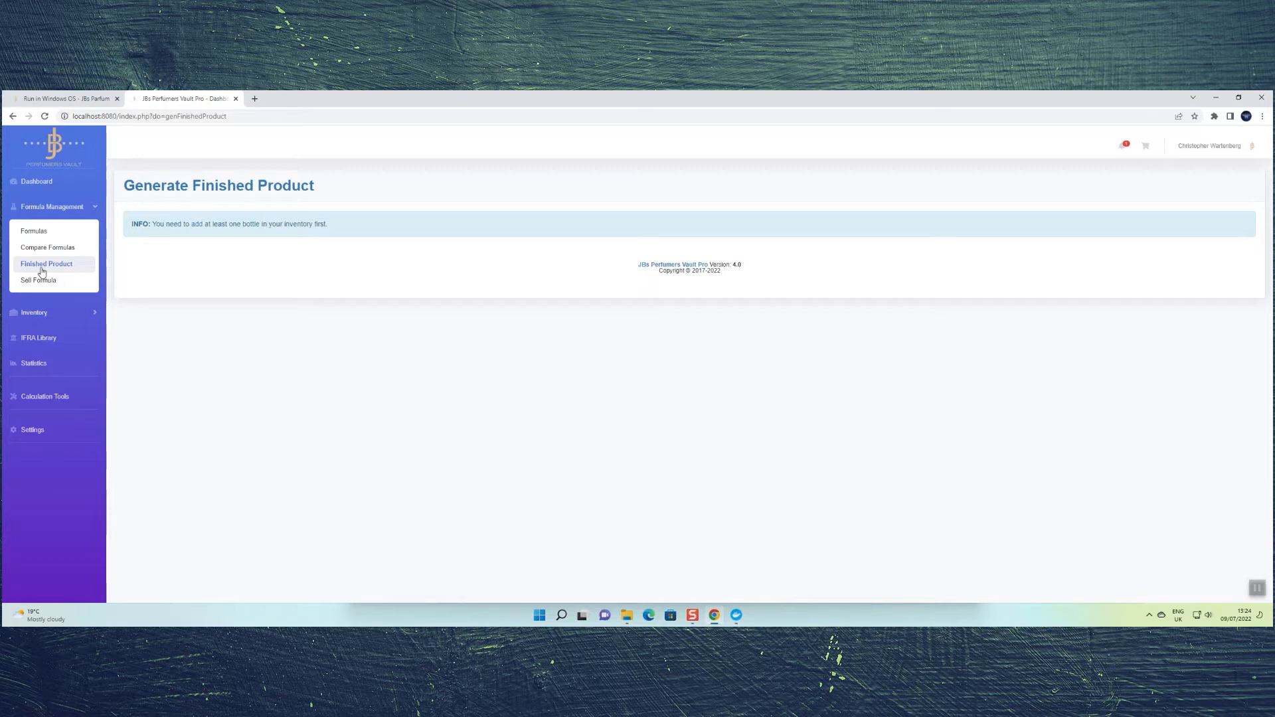
click(41, 282)
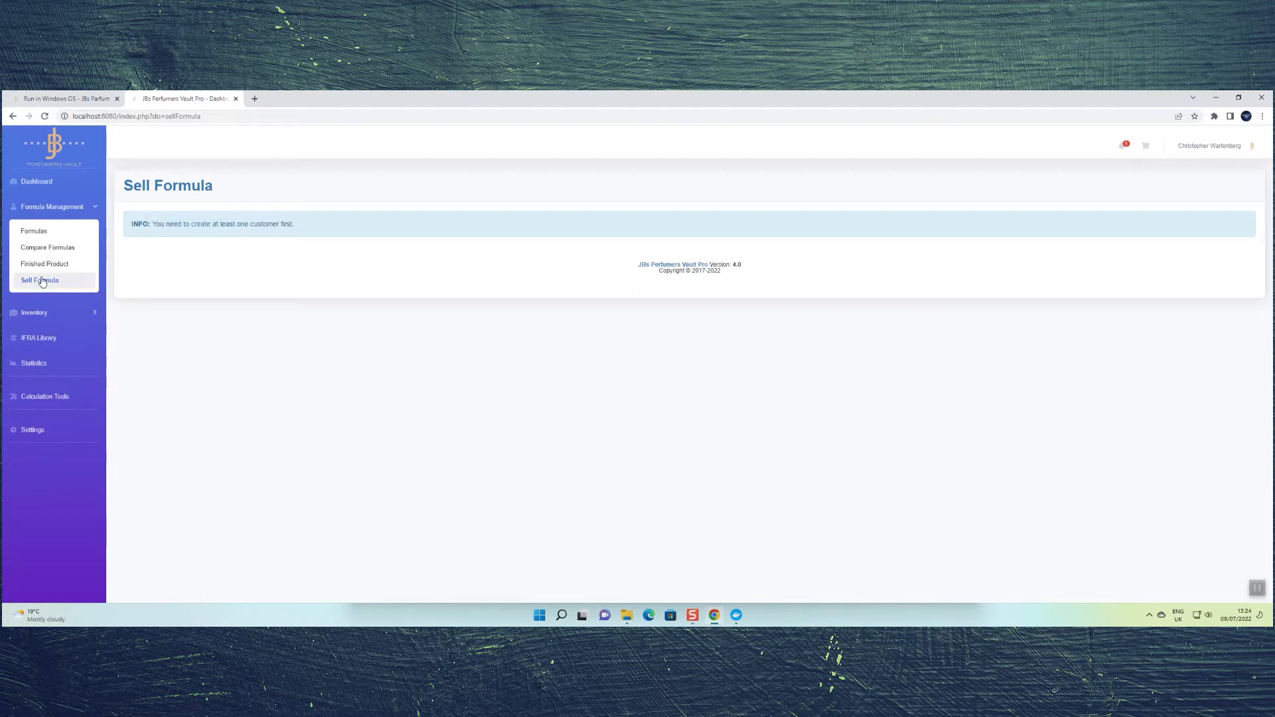
- Open the formula "Feminine - Apple - Relative Odour Impact" from the second page of the formulas list
click(46, 238)
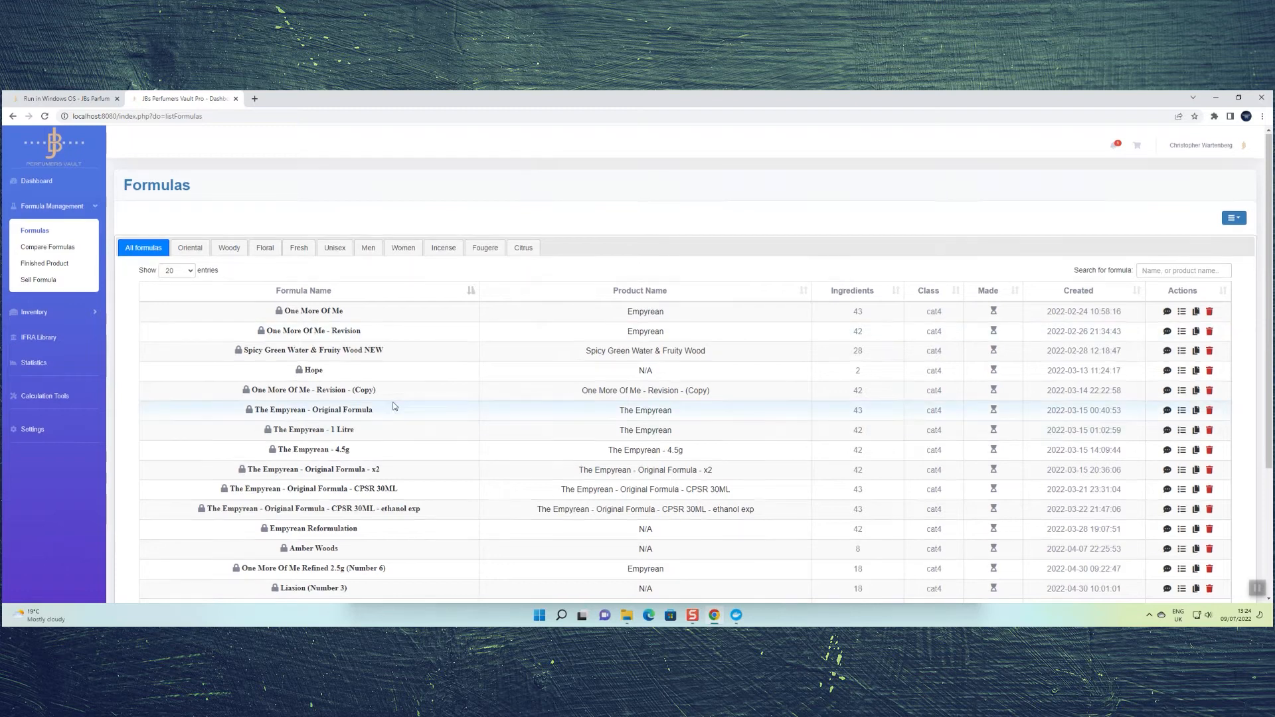
scroll(322, 361, down, 3)
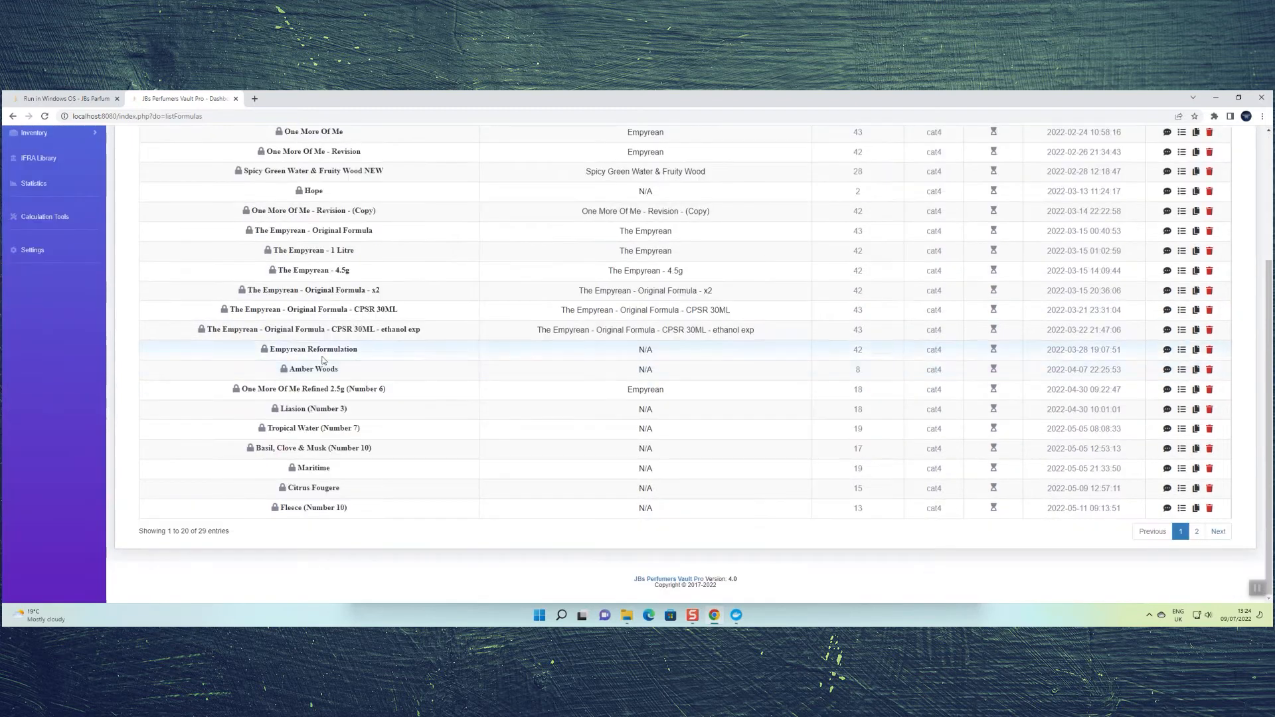
click(1197, 532)
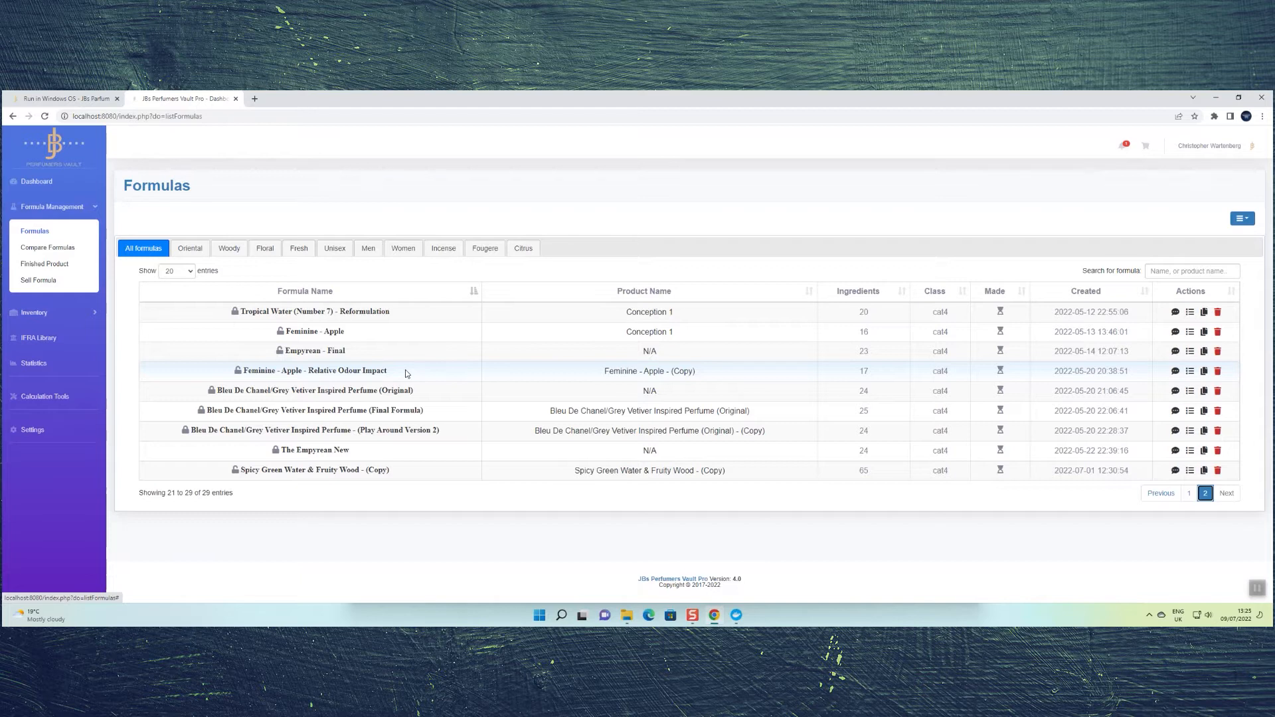
click(331, 373)
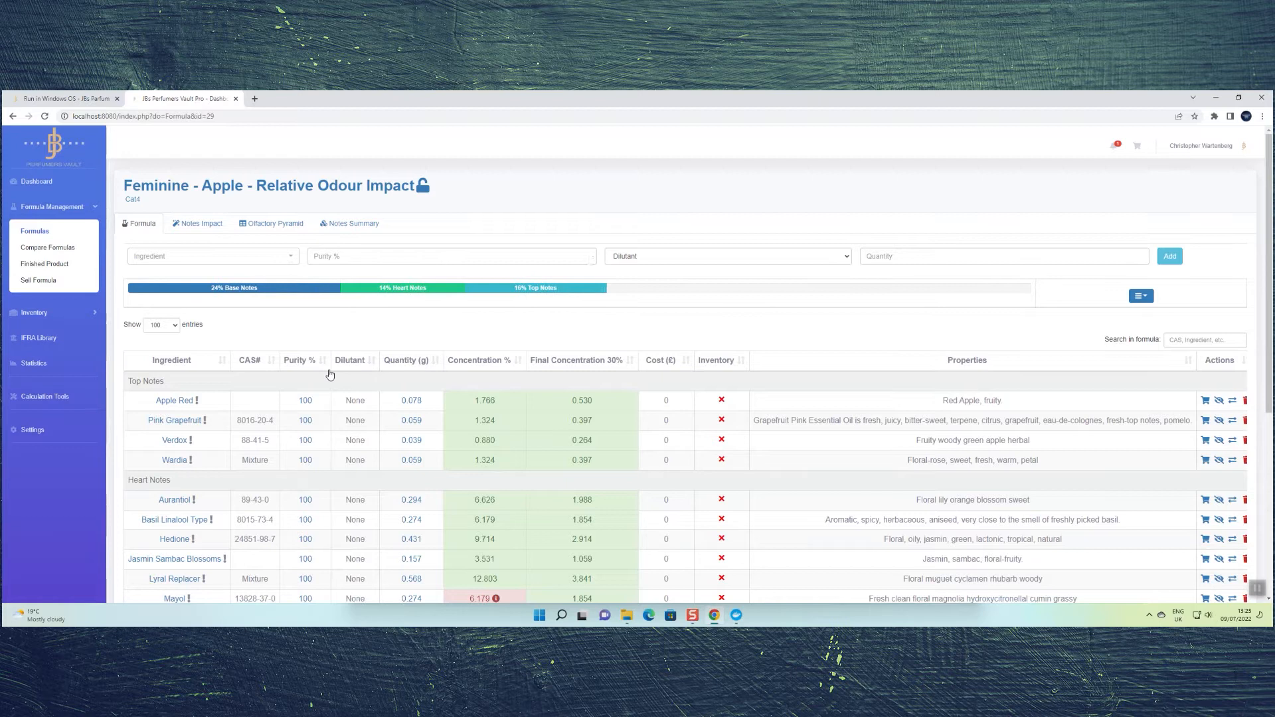
- Examine the formula's top, heart and base note ingredients, their quantities and the totals row
scroll(364, 344, down, 2)
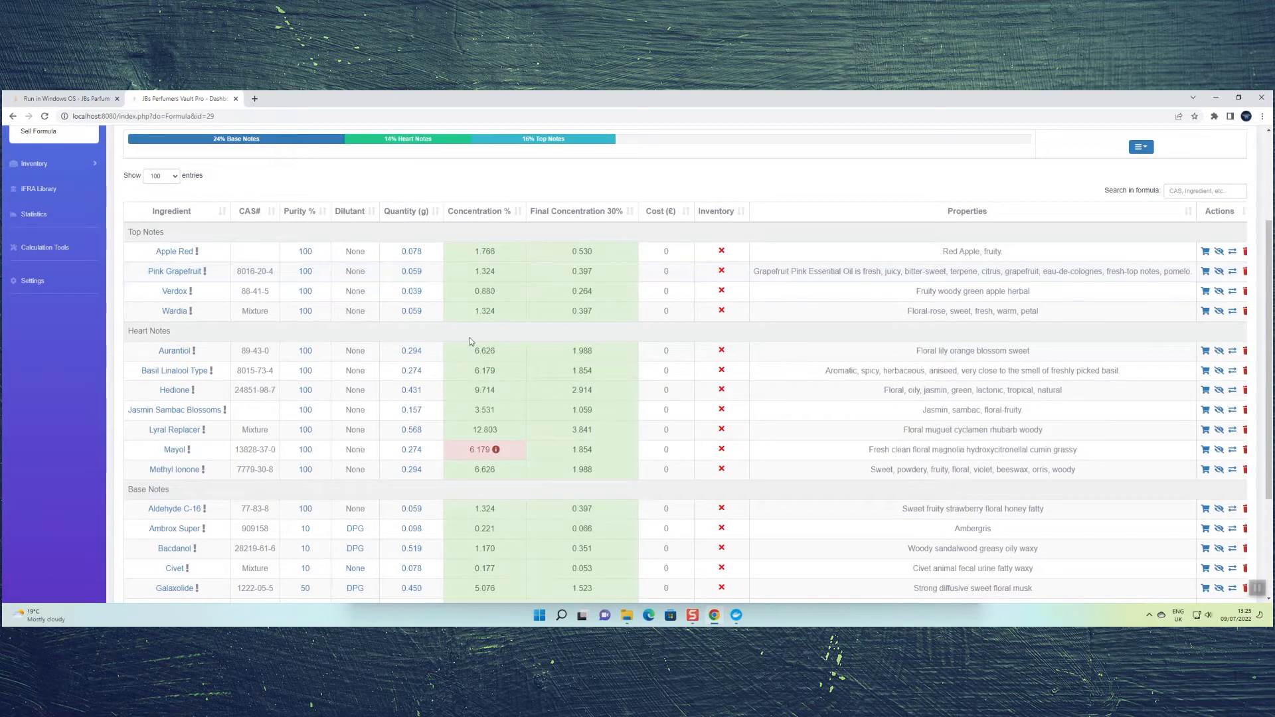
scroll(468, 342, down, 3)
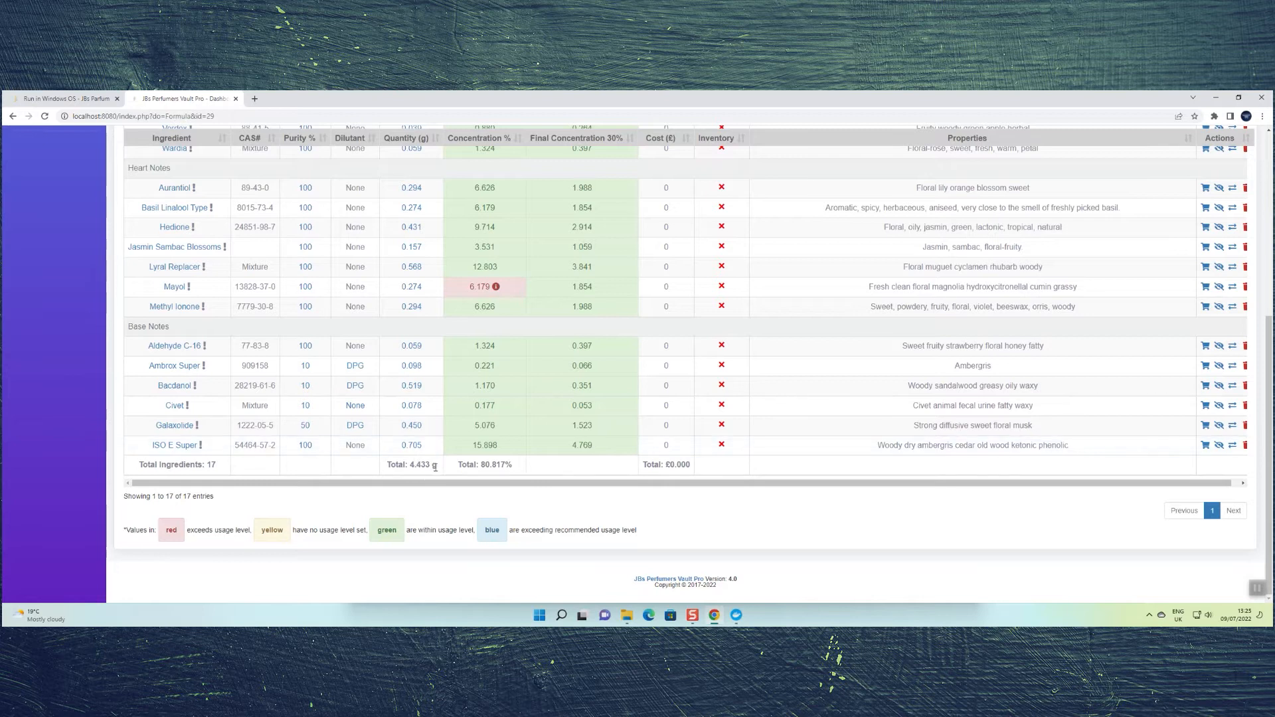
scroll(407, 438, up, 5)
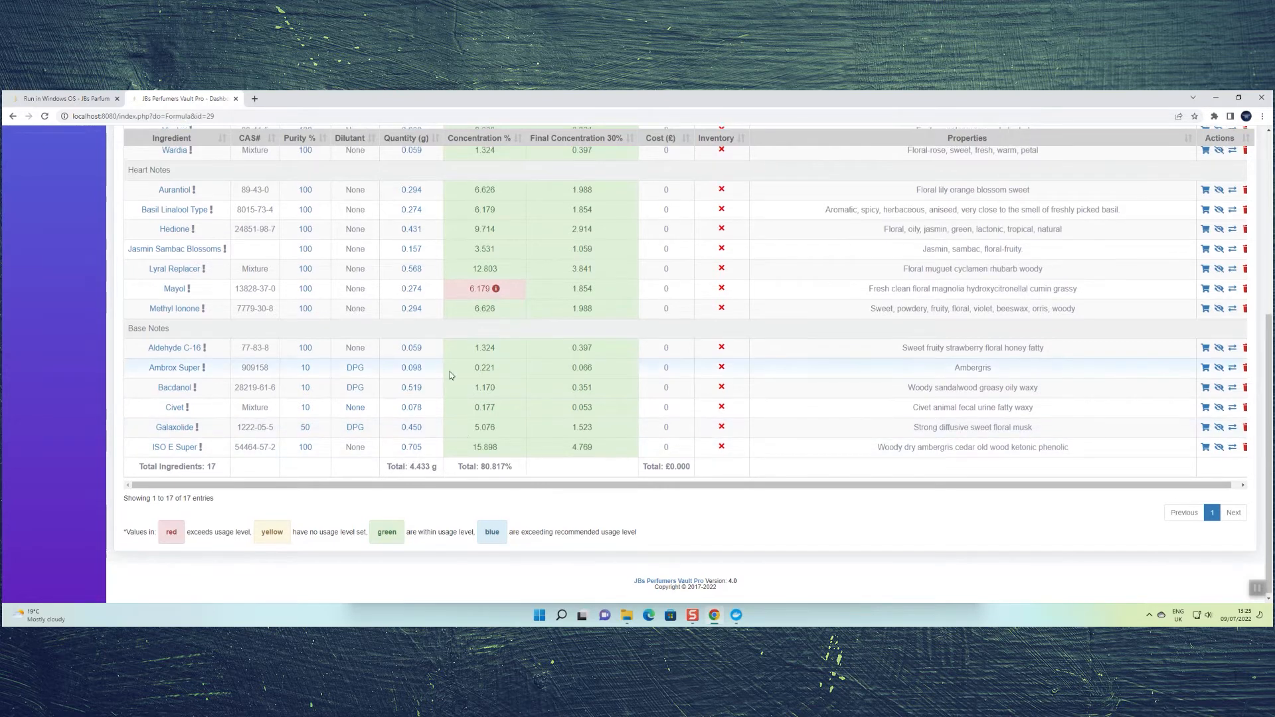
scroll(401, 399, down, 1)
scroll(401, 399, down, 1)
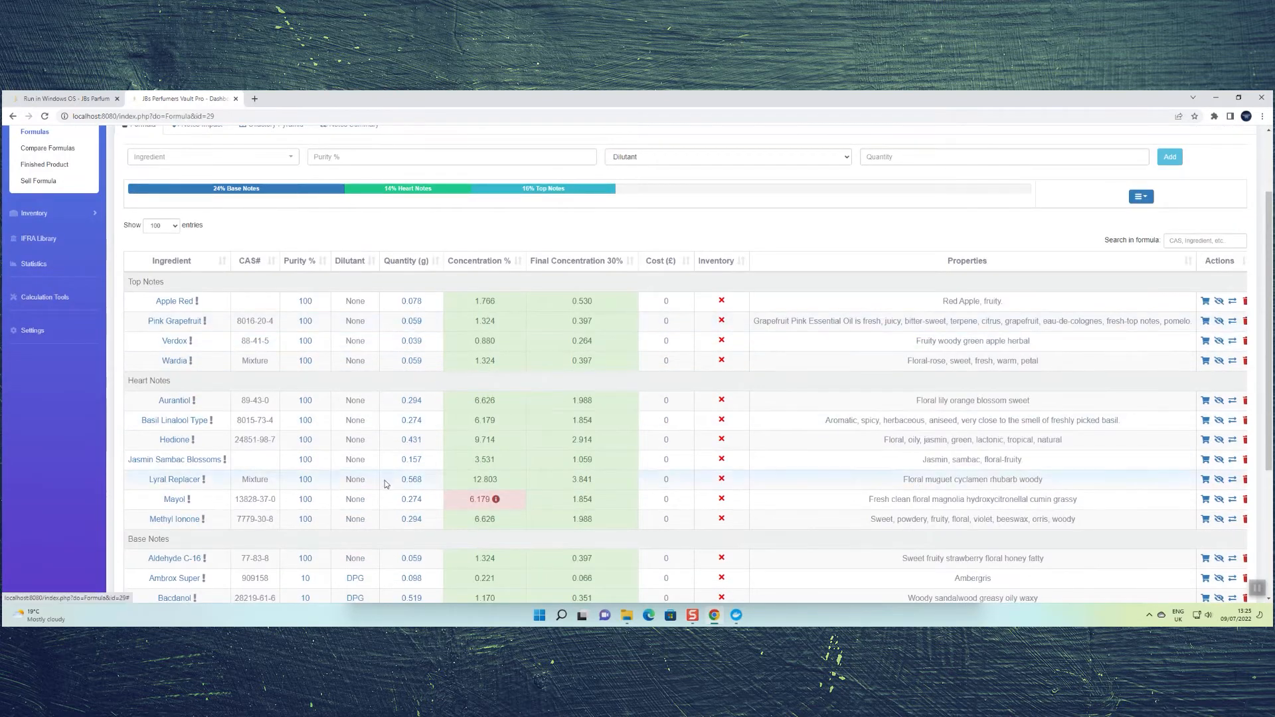
scroll(756, 309, down, 3)
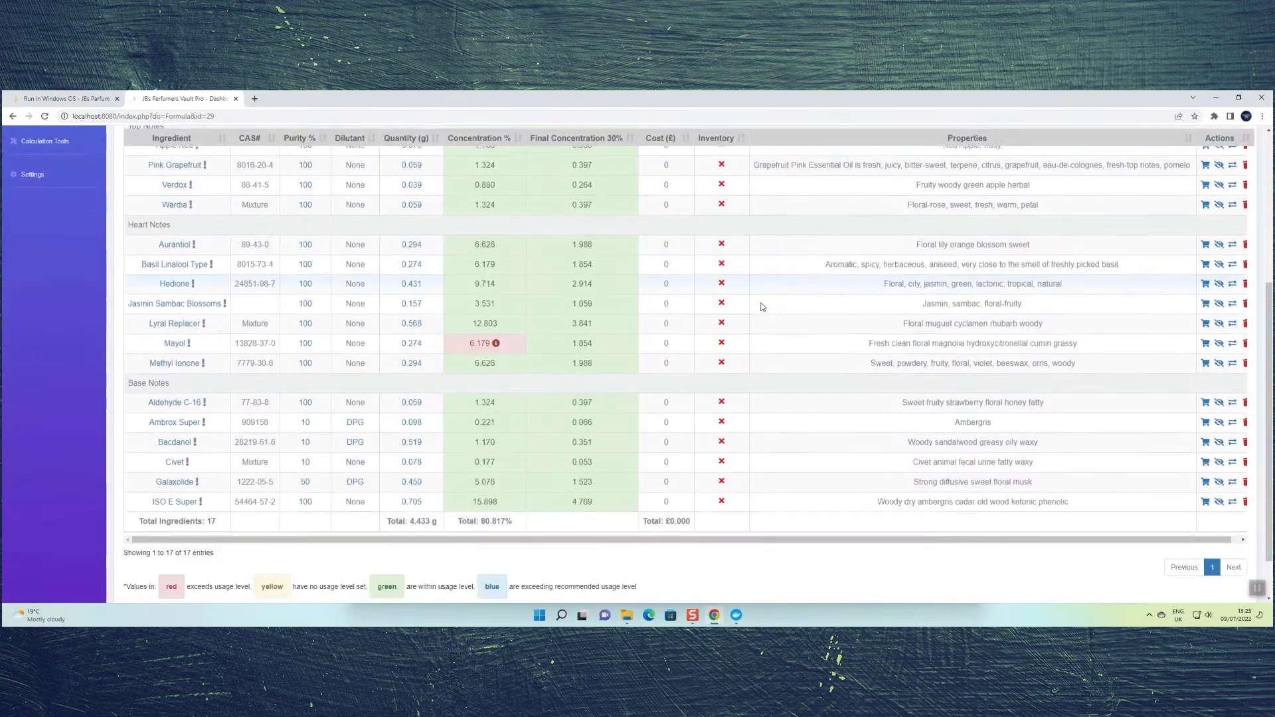
- Compare the ingredients' concentration and final concentration values with the usage-level colour legend, and read their properties
scroll(764, 302, up, 1)
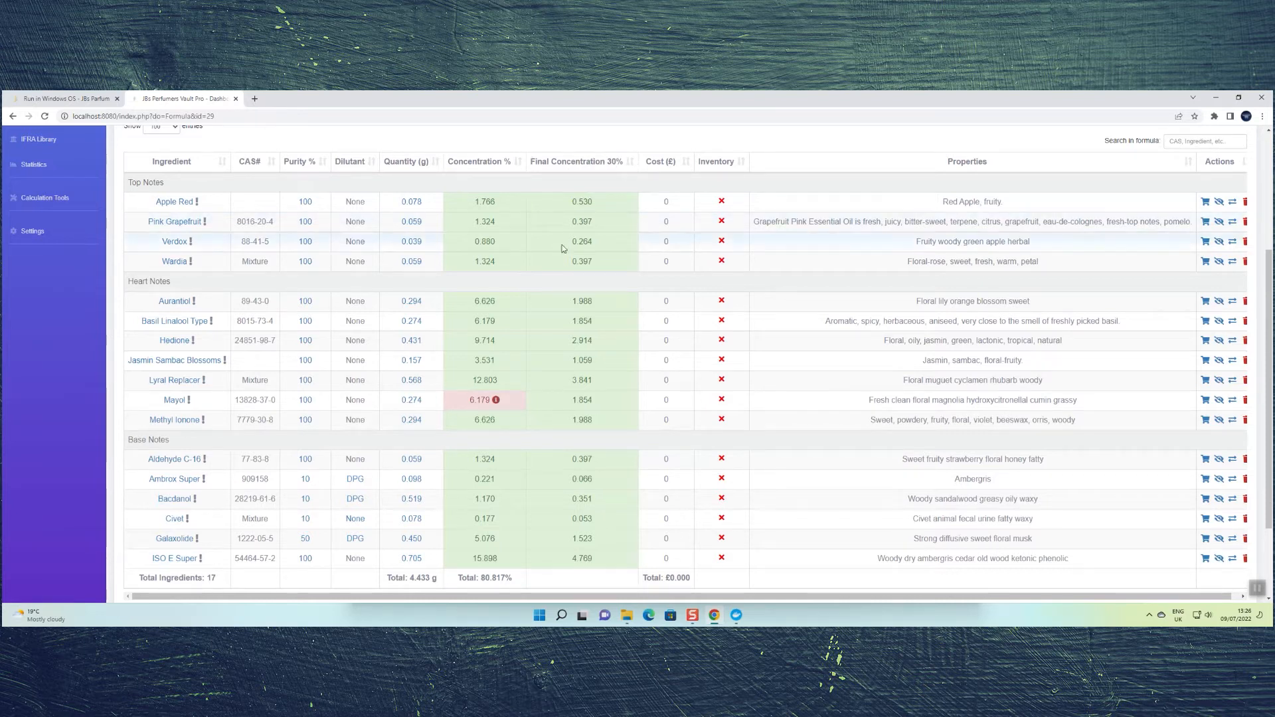
scroll(562, 344, down, 1)
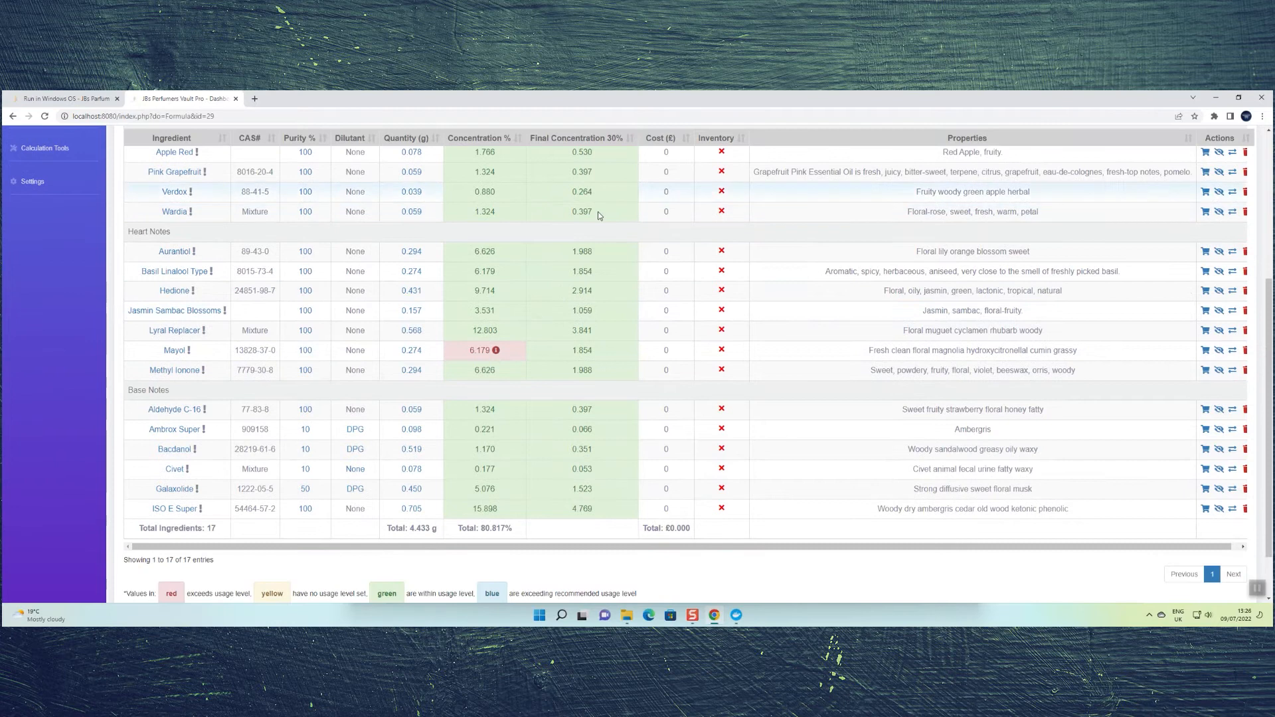
scroll(598, 211, up, 2)
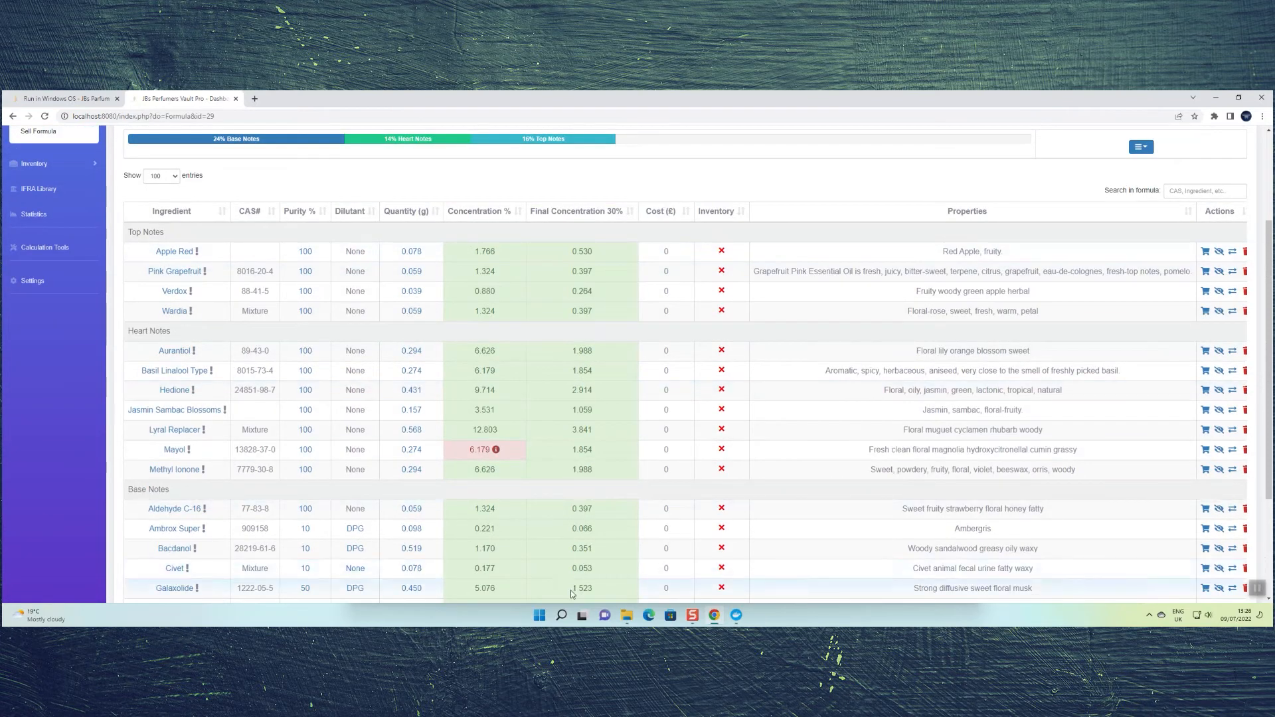
scroll(604, 391, down, 2)
scroll(600, 388, down, 1)
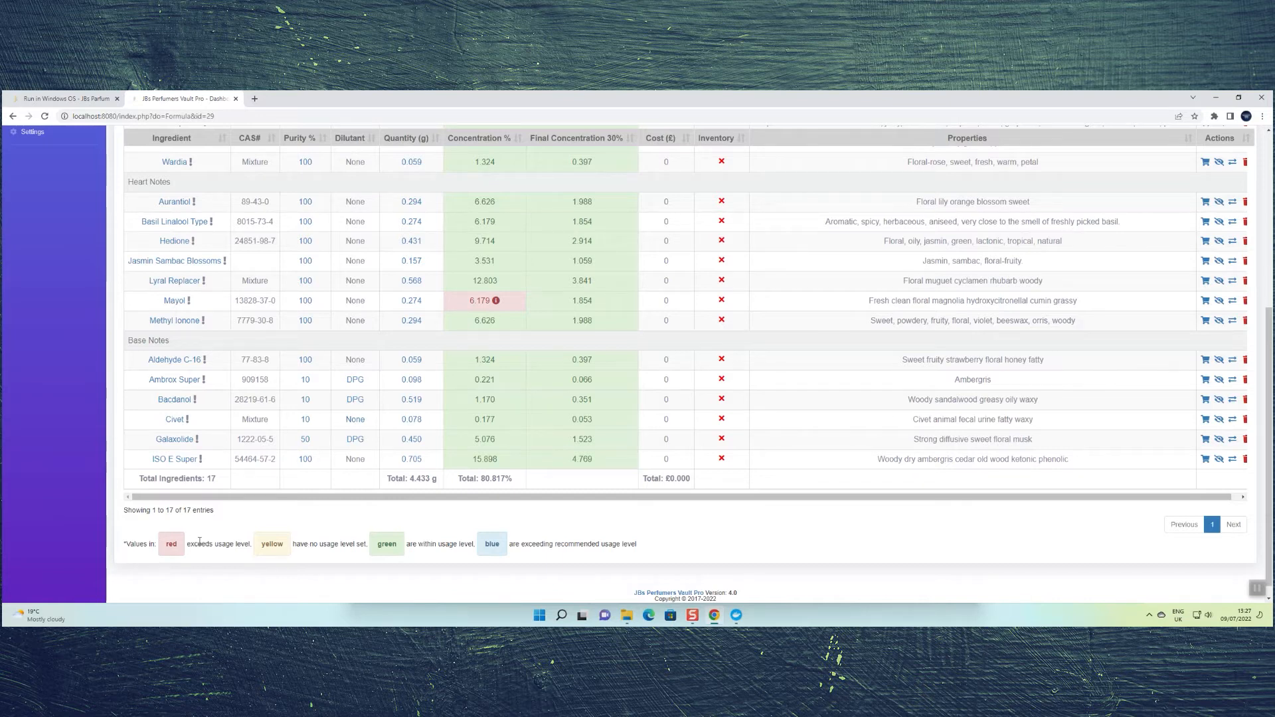
scroll(697, 463, up, 2)
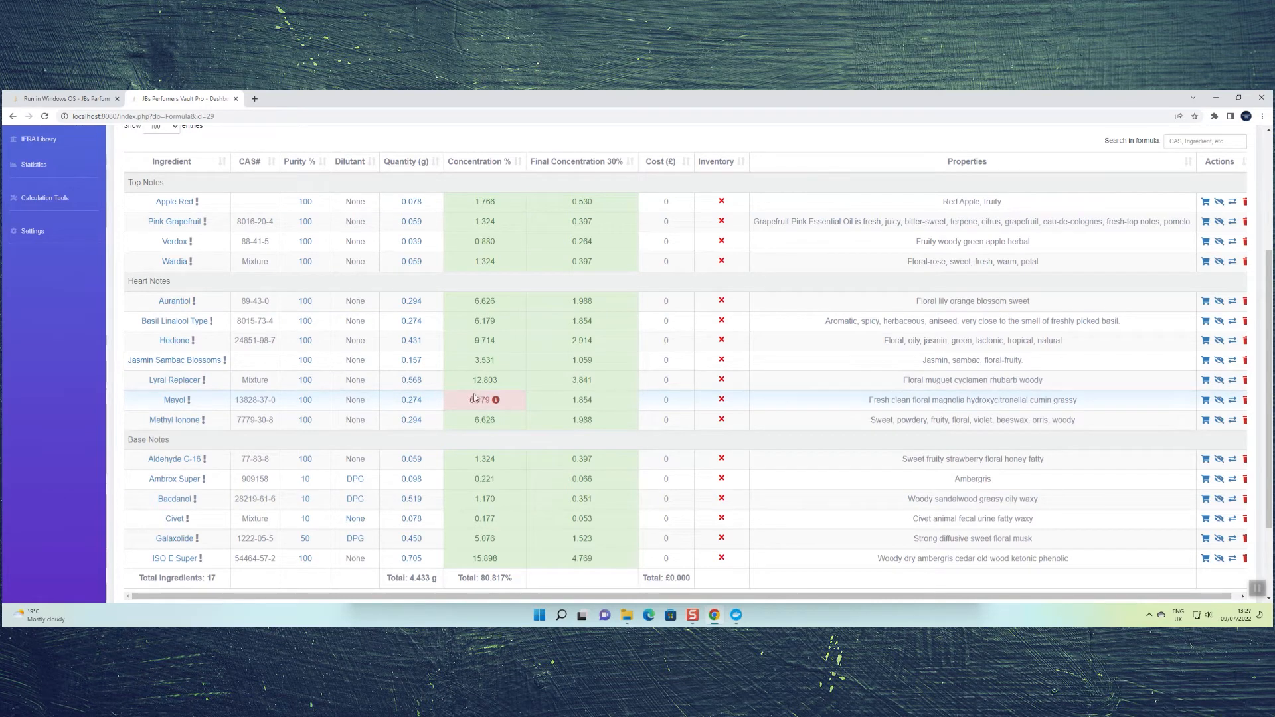
scroll(477, 372, down, 2)
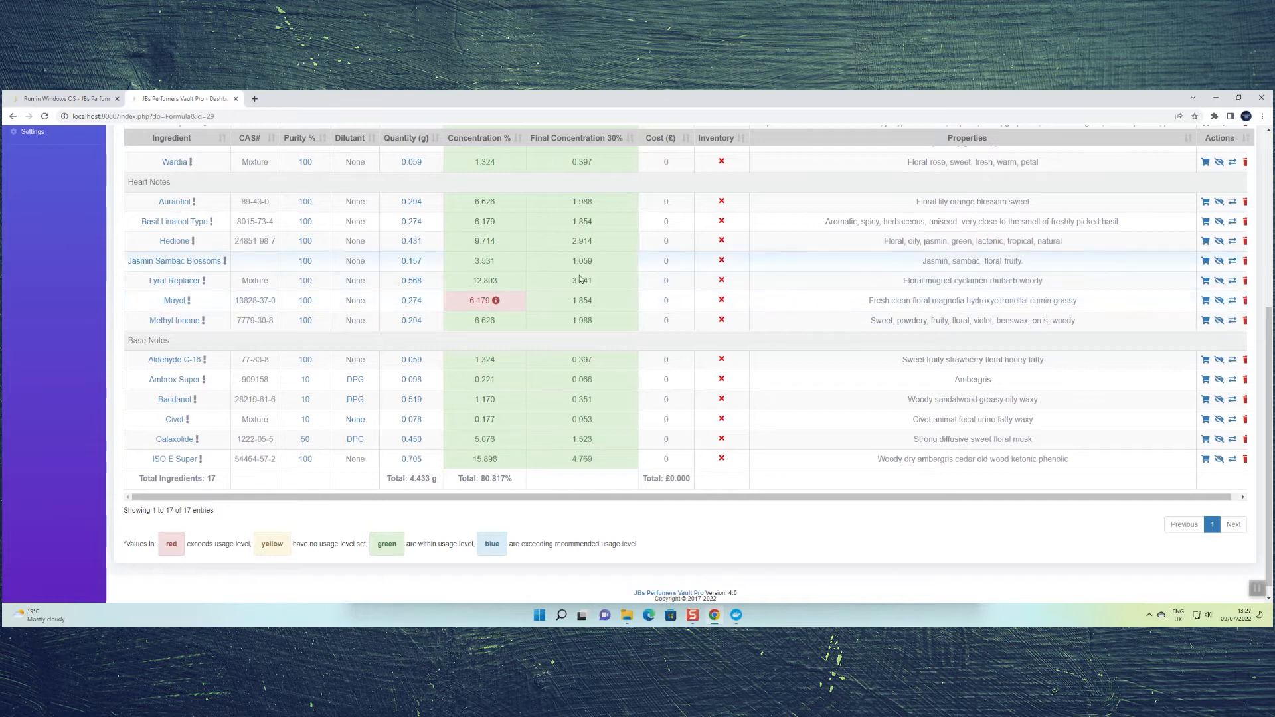
scroll(583, 302, up, 3)
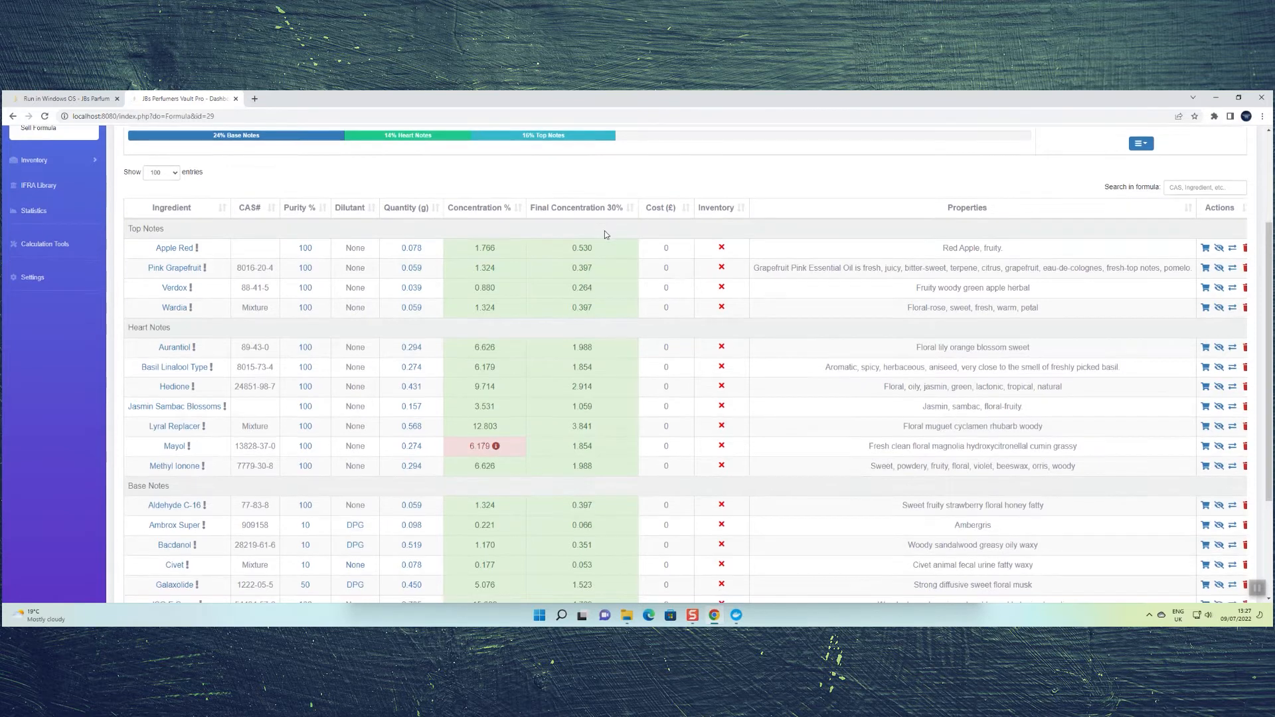
scroll(587, 200, down, 1)
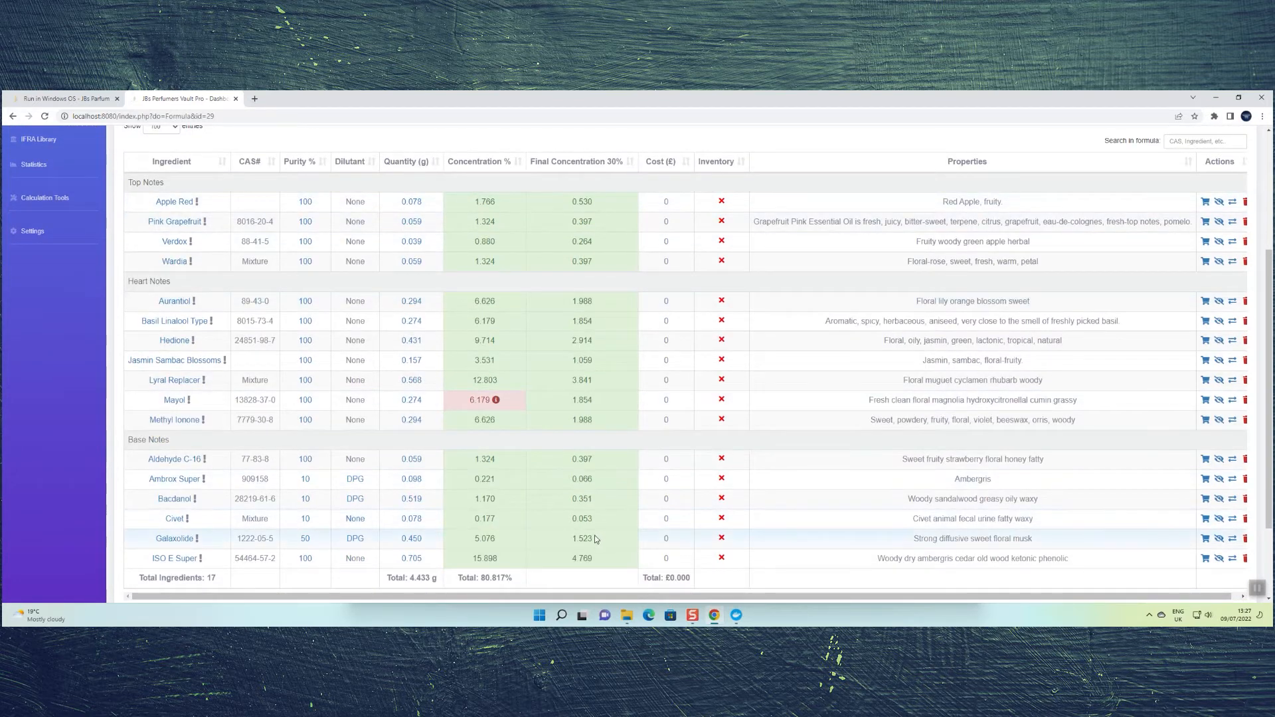
scroll(595, 532, down, 1)
scroll(595, 532, up, 1)
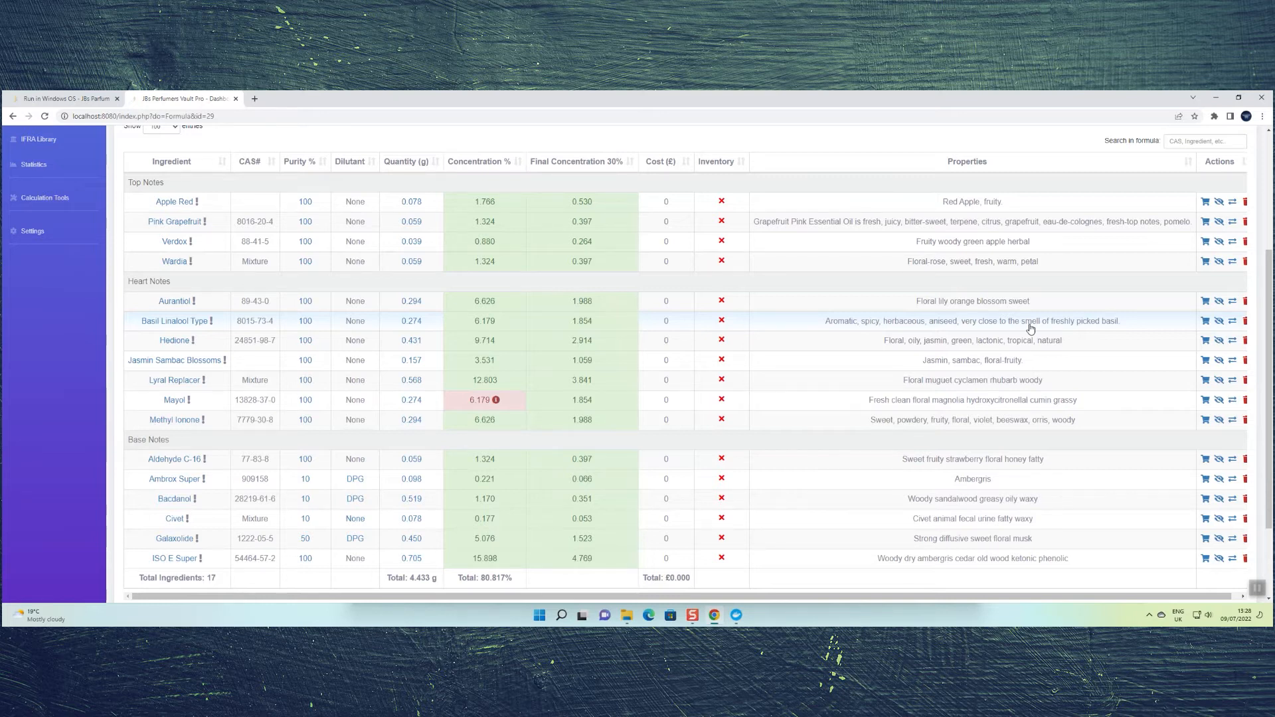
- Review the inventory status and scent properties of the formula's top, heart and base note ingredients
scroll(1030, 324, down, 2)
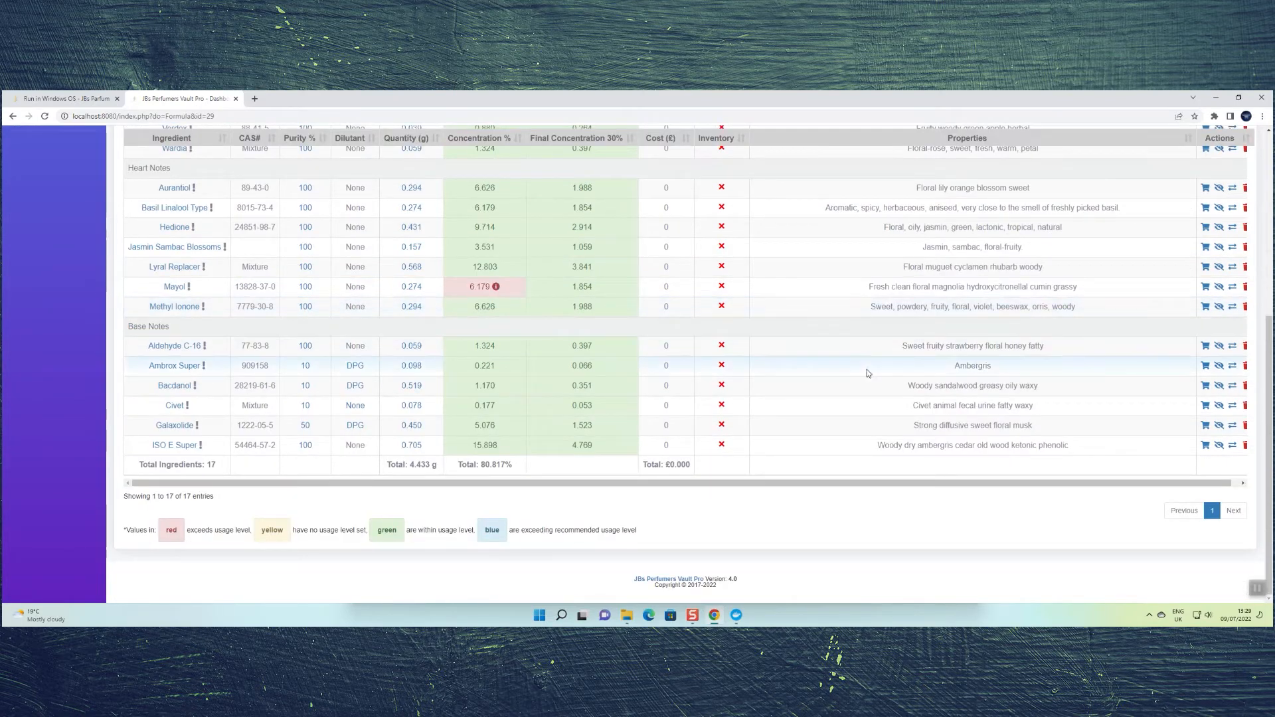
scroll(869, 374, up, 3)
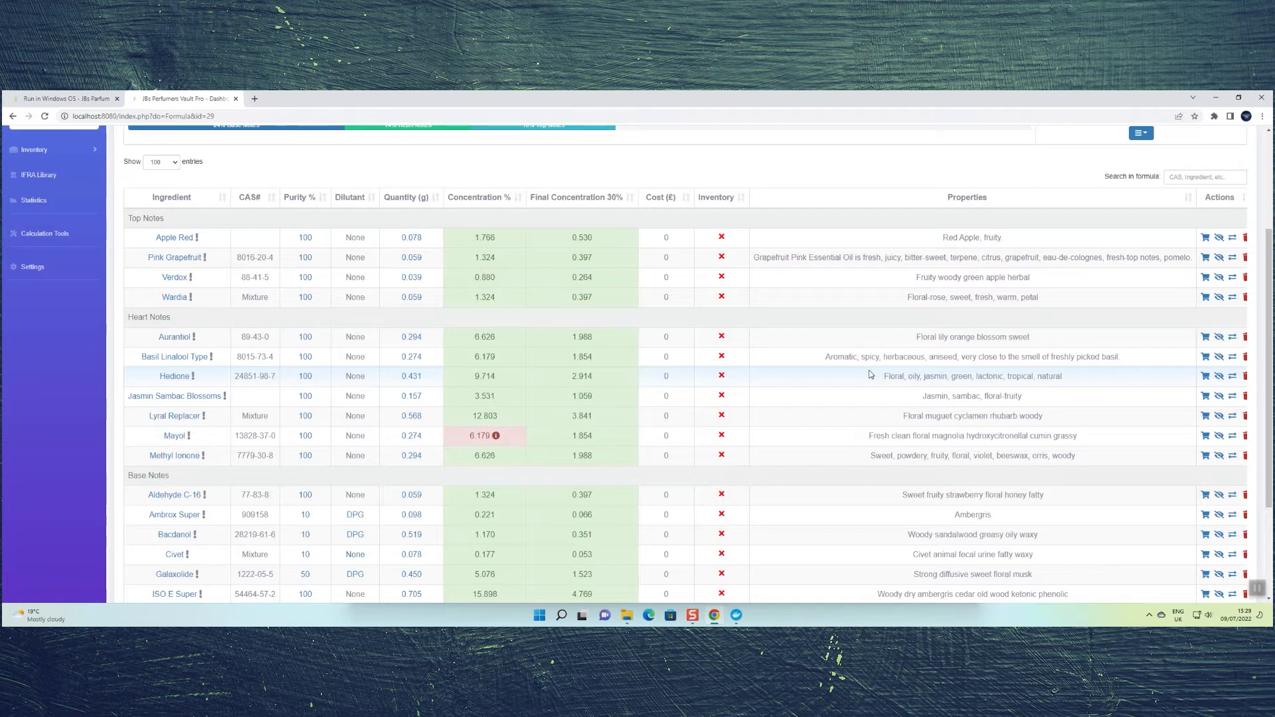
scroll(844, 306, down, 1)
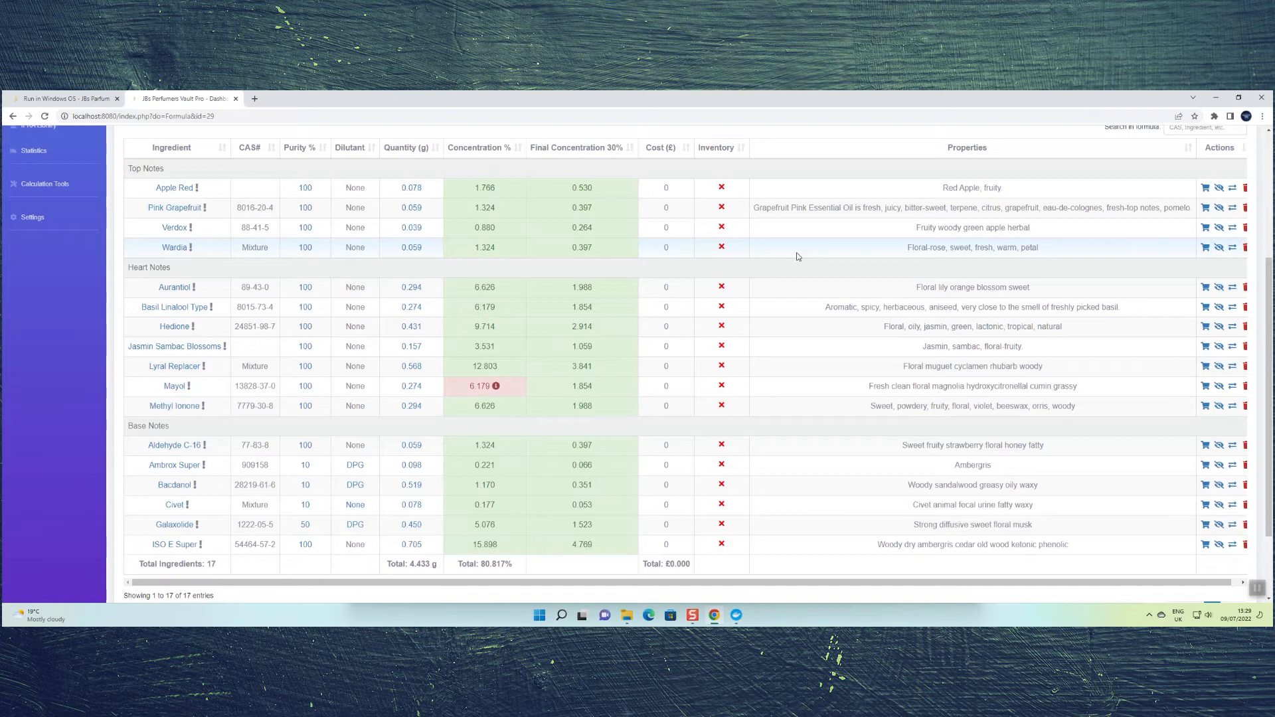
scroll(796, 254, up, 2)
scroll(797, 258, up, 1)
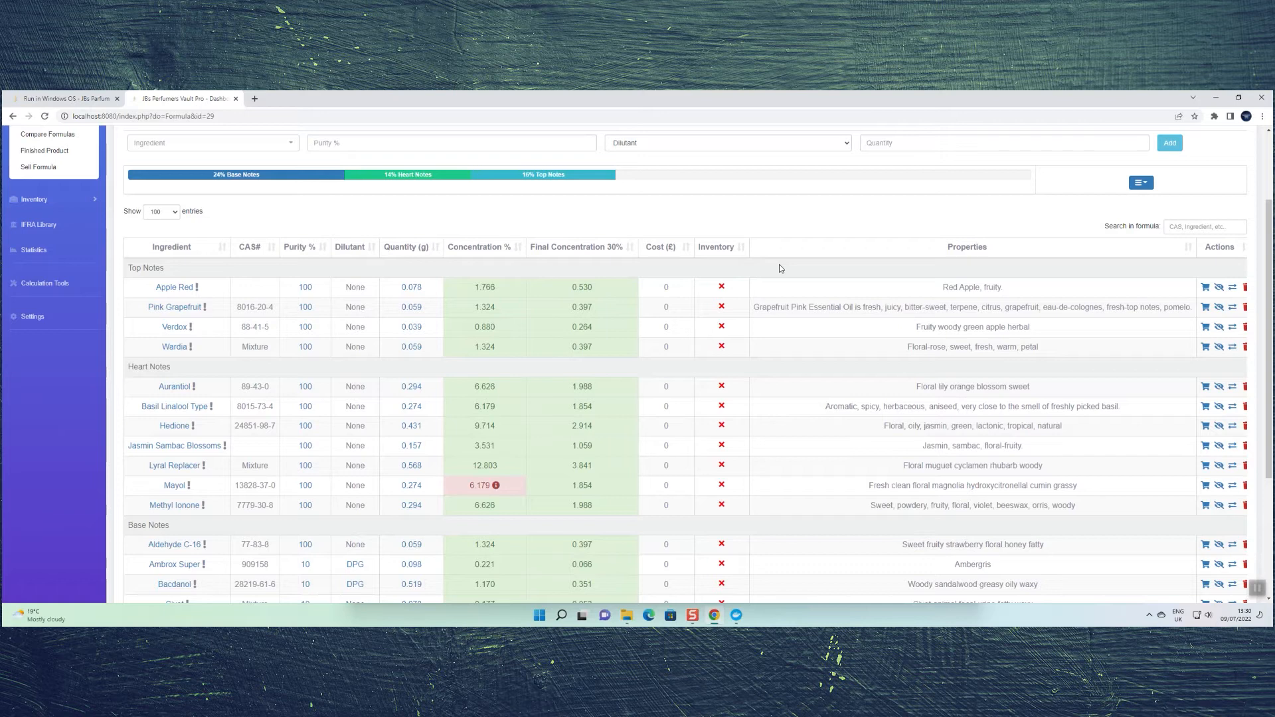
scroll(780, 268, up, 2)
scroll(779, 264, up, 1)
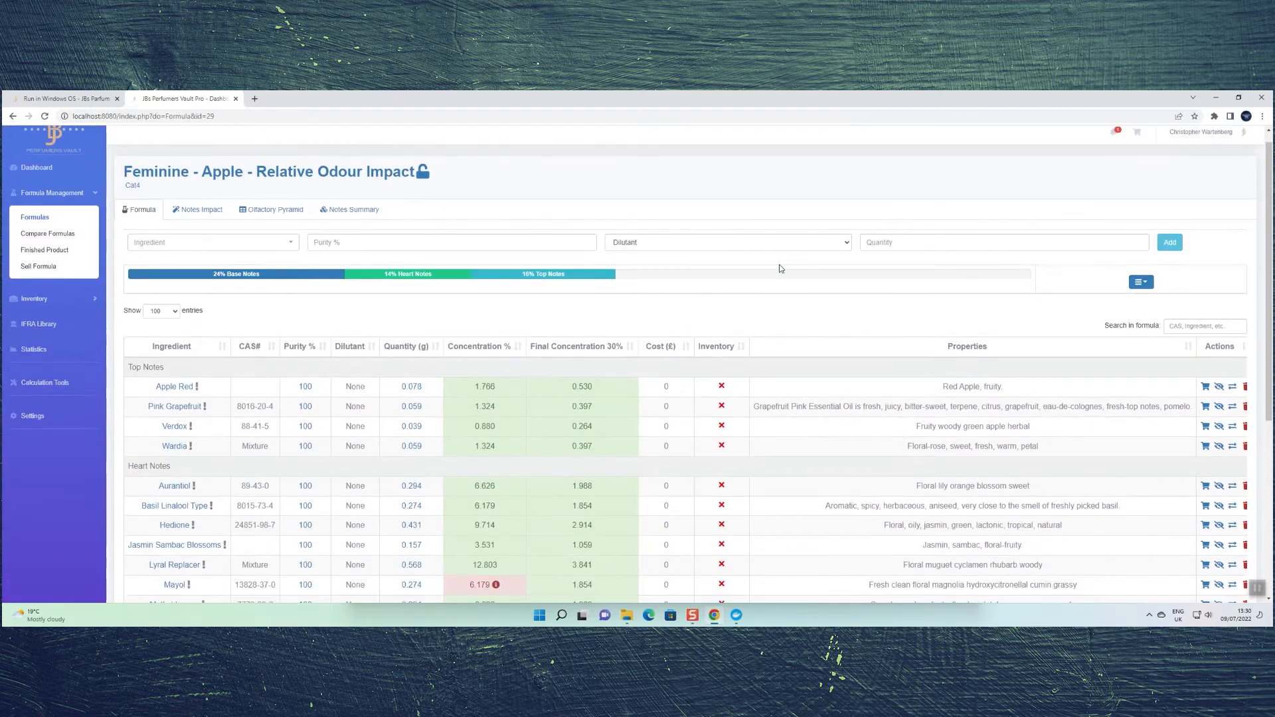
- Examine the cost column of the ingredient table together with its total cost
scroll(780, 268, down, 5)
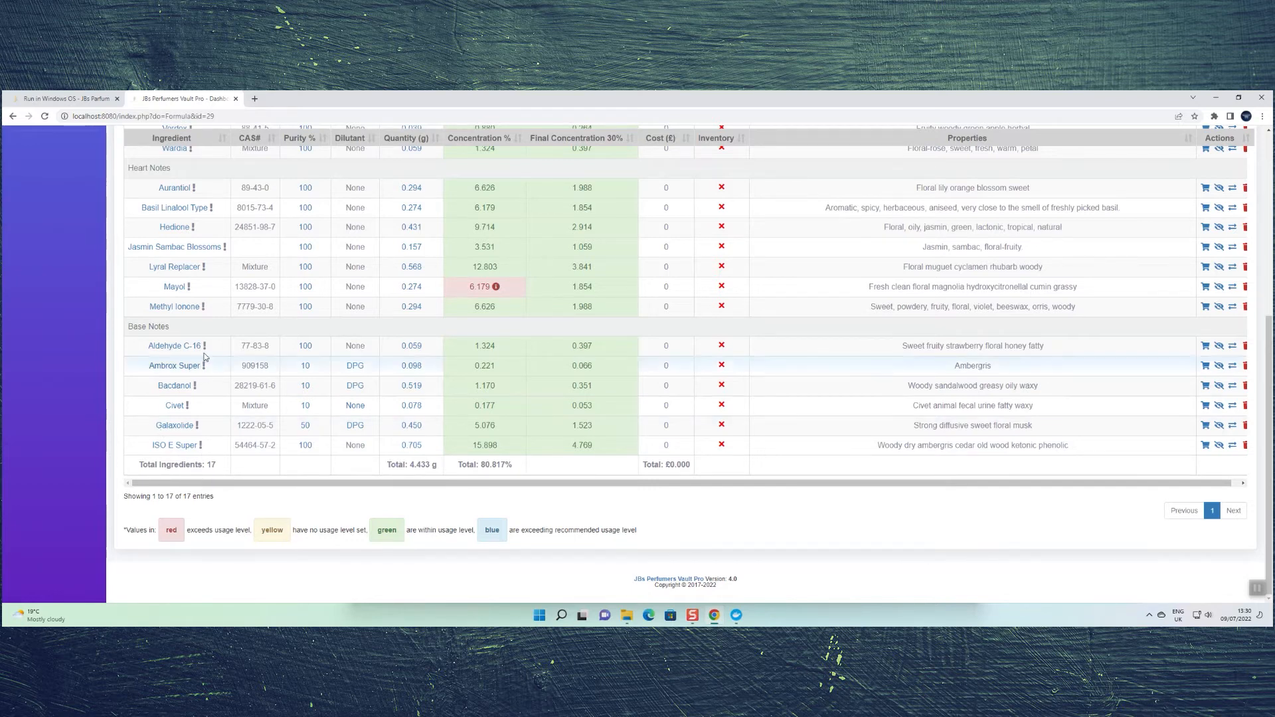
scroll(196, 341, up, 2)
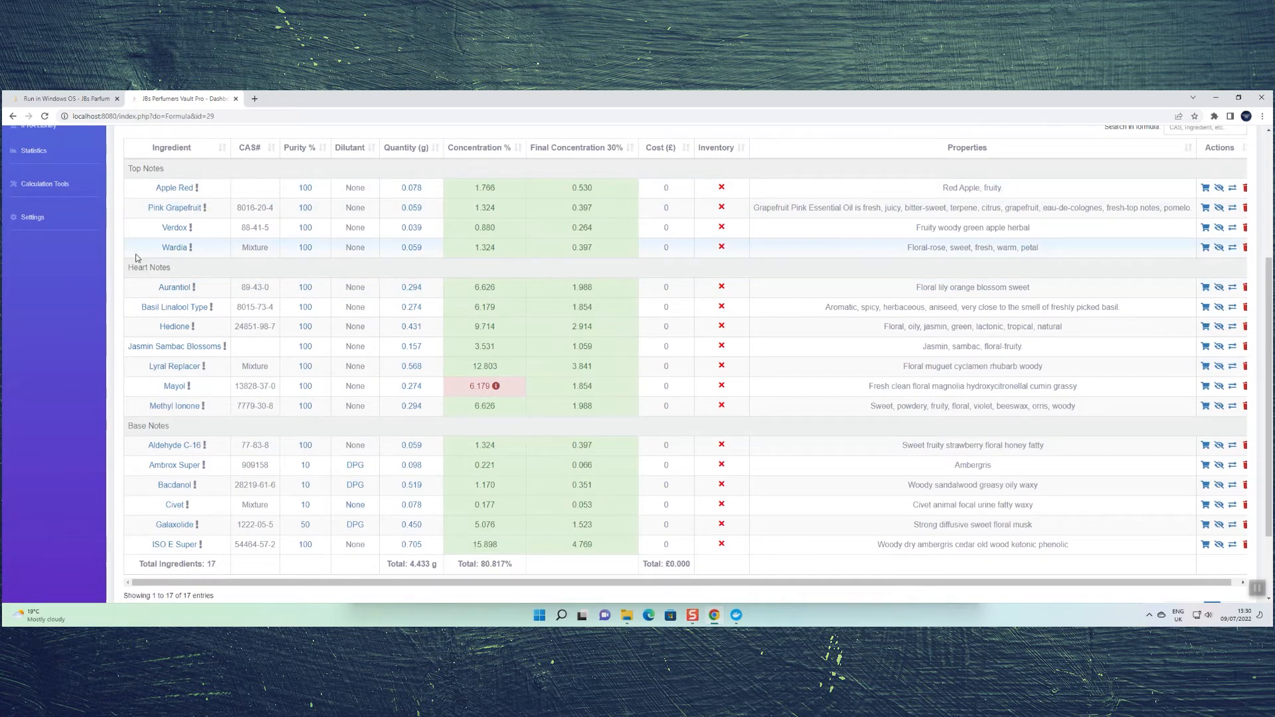
scroll(186, 505, down, 2)
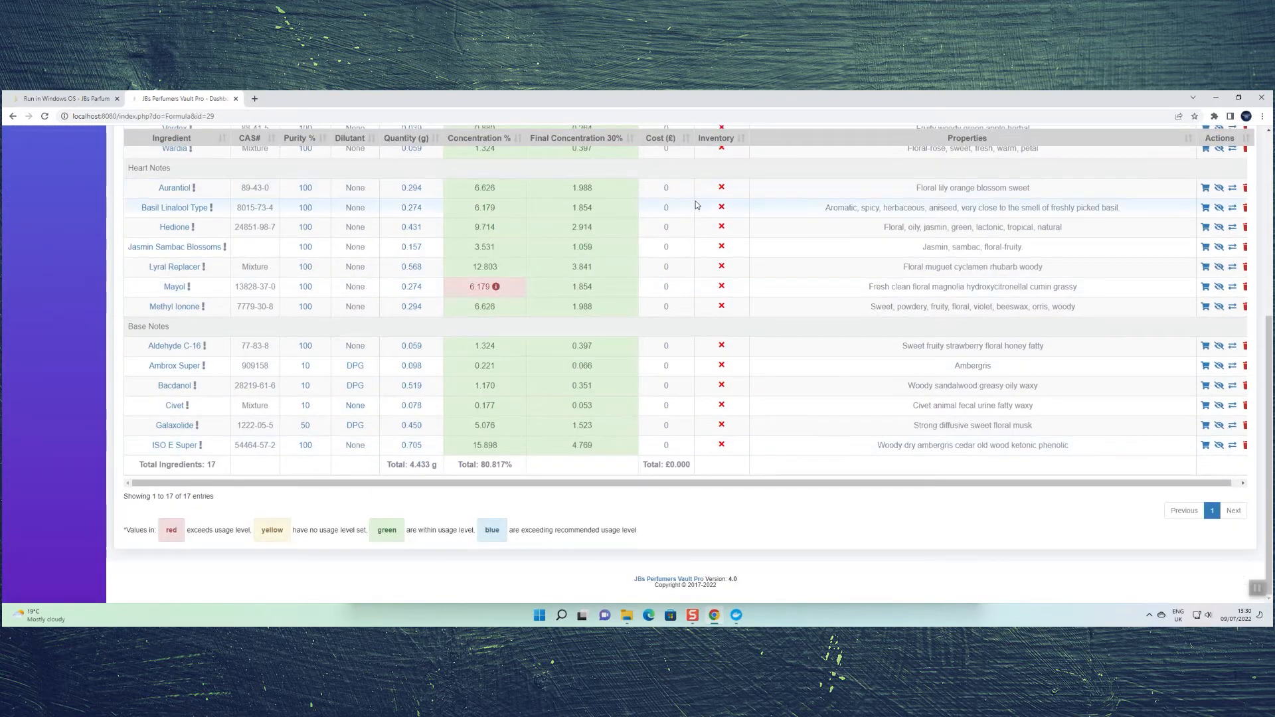
scroll(693, 186, up, 2)
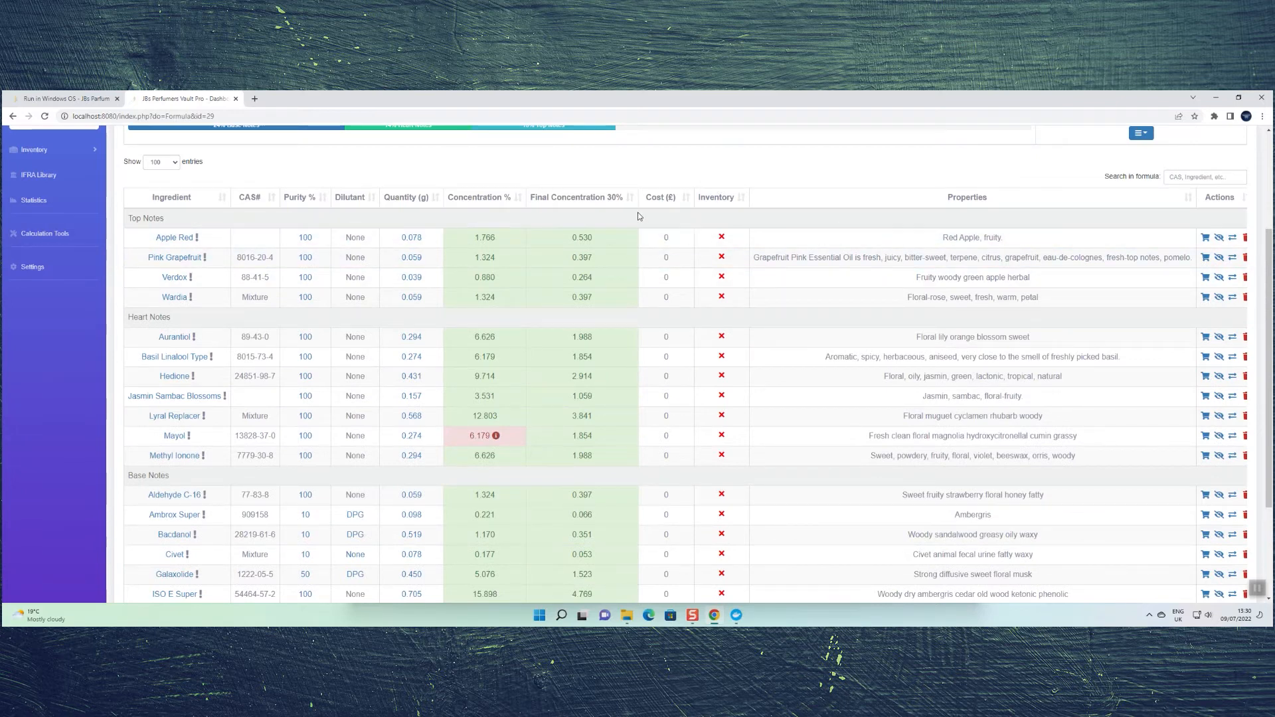
scroll(673, 244, down, 2)
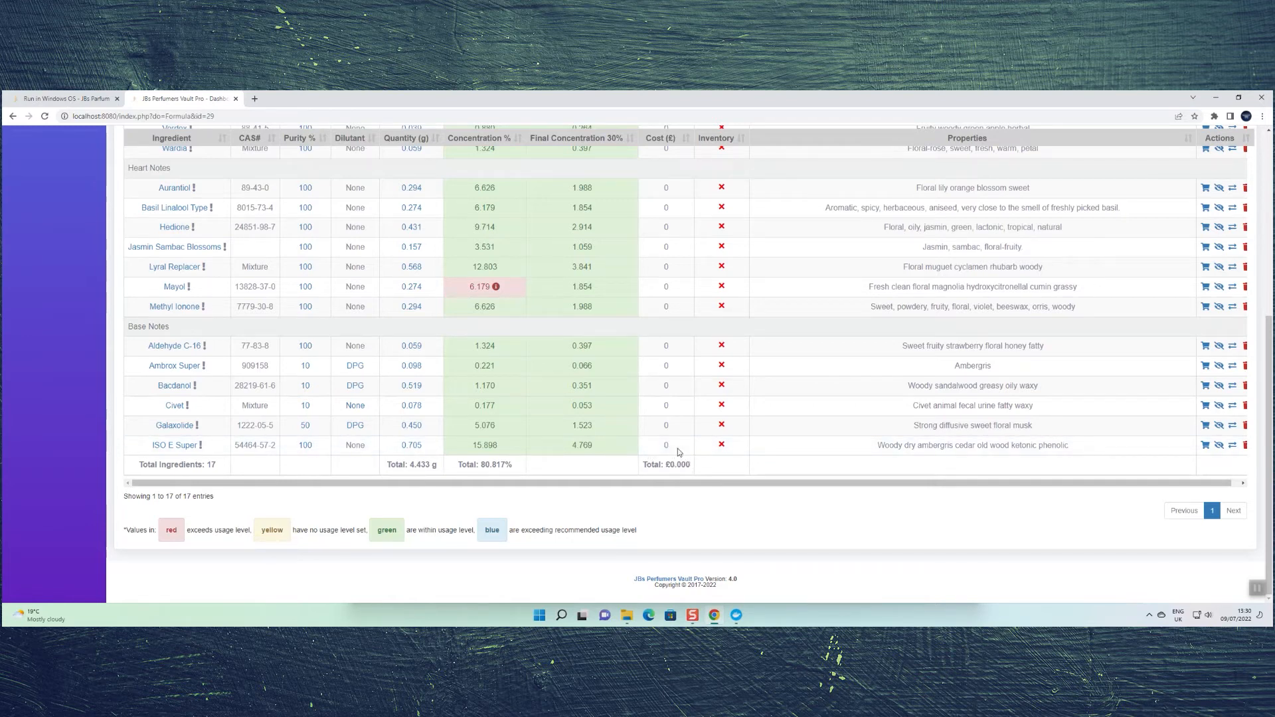
- Set the formula's total amount to make to 1000 ml, update the formula and reload the page
scroll(410, 466, up, 5)
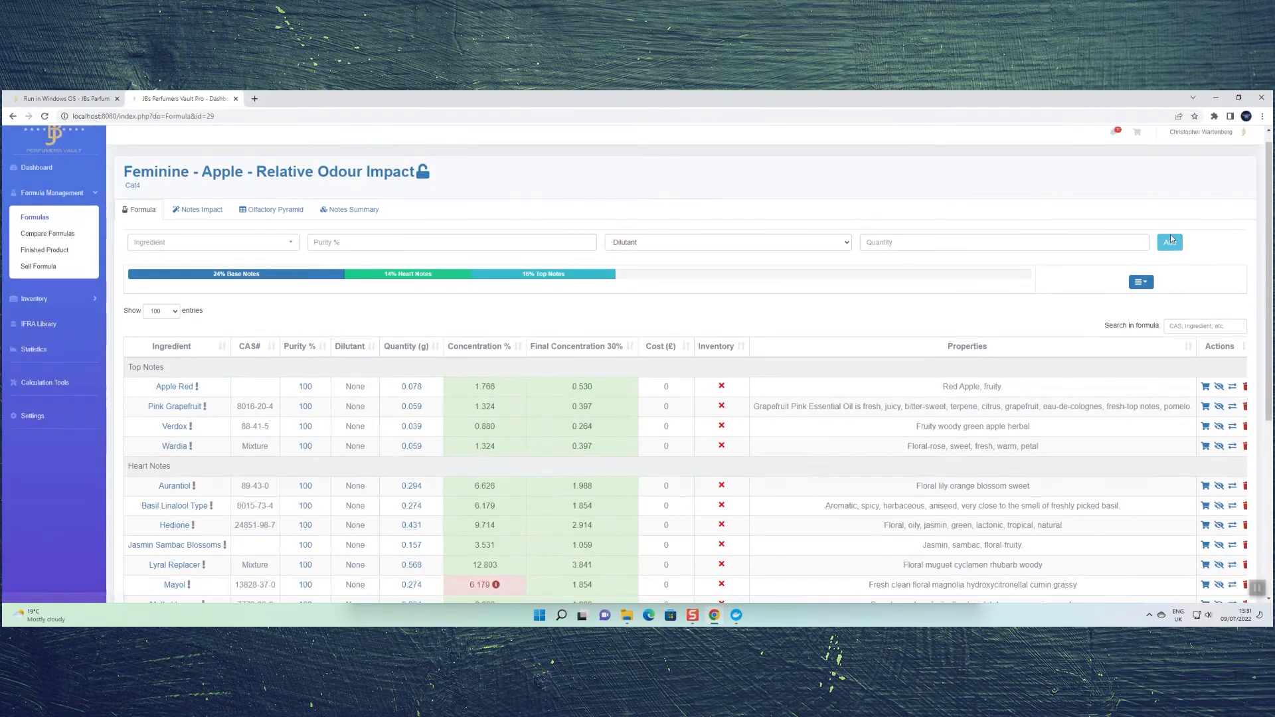
click(1141, 283)
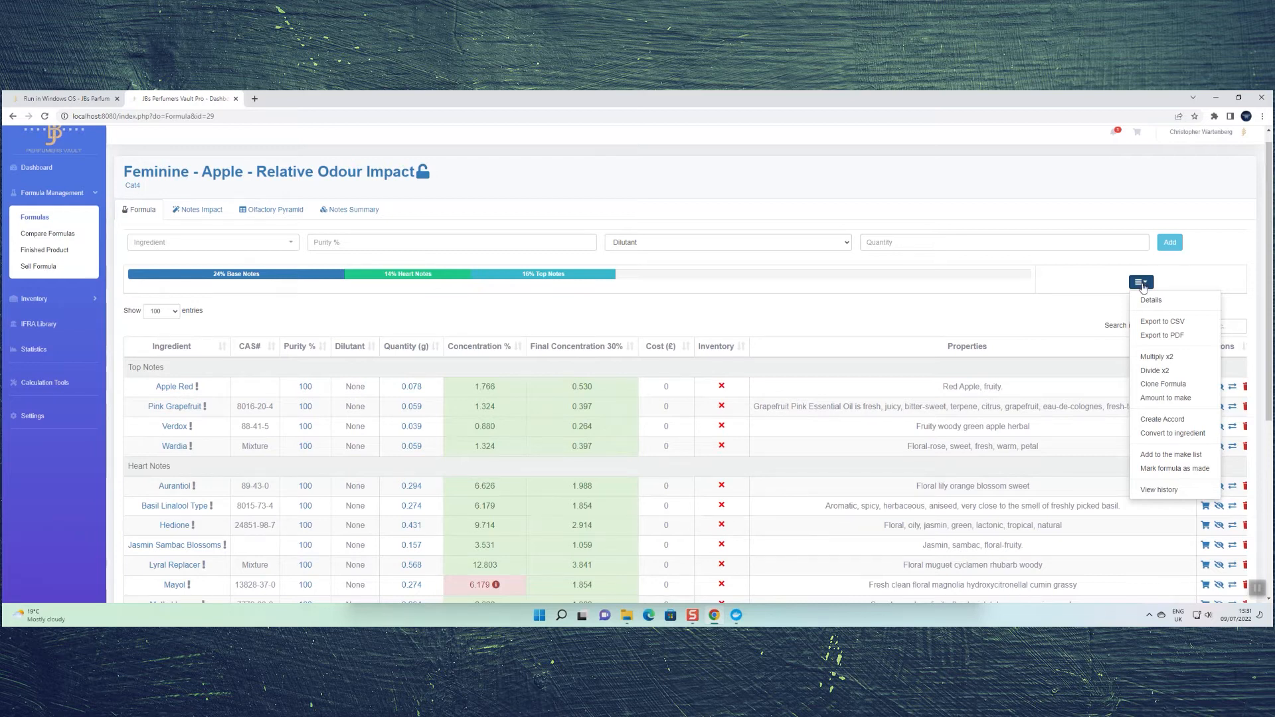
click(1155, 398)
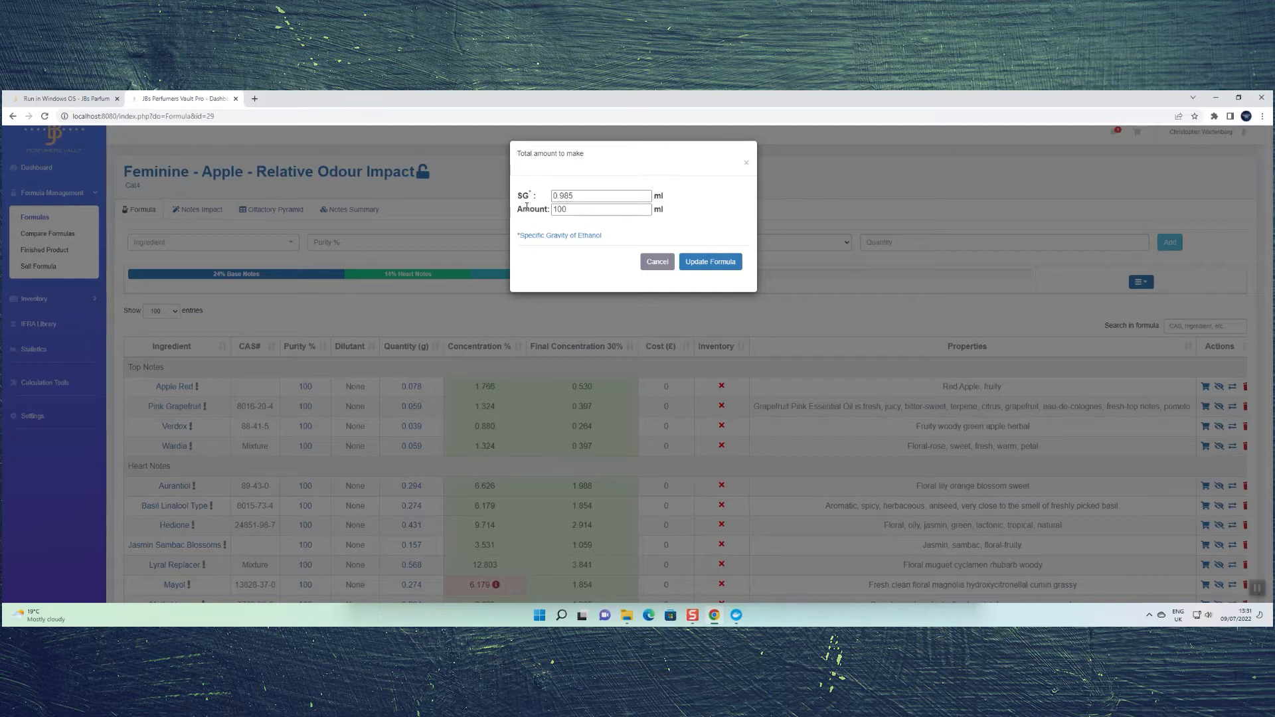
click(571, 210)
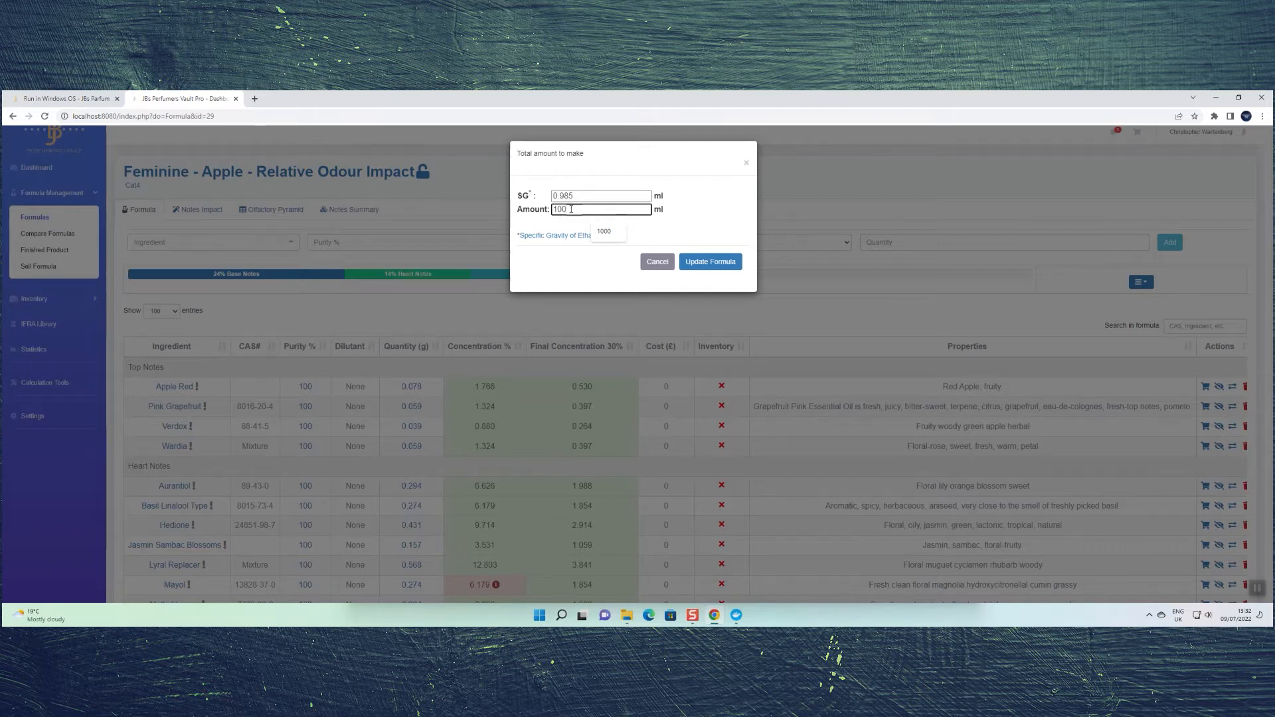
drag(570, 209, 543, 211)
text(1000)
click(710, 262)
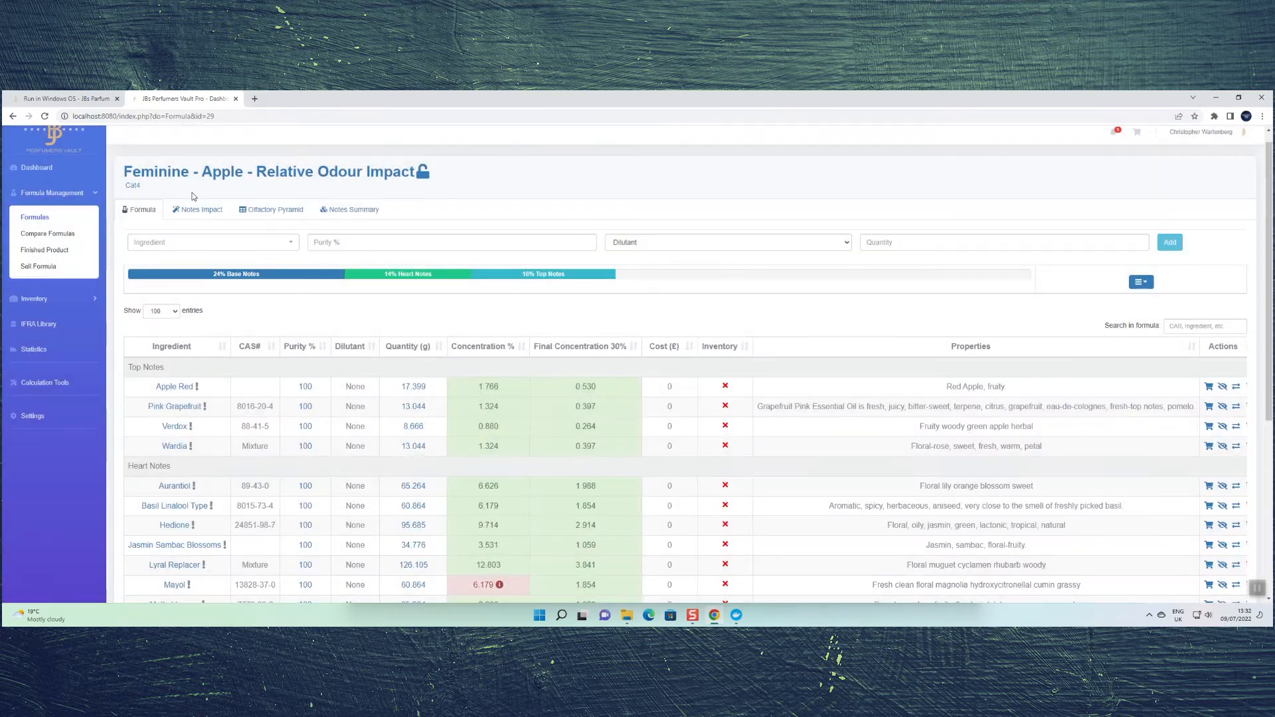
click(44, 117)
- Check the recalculated ingredient quantities and the total weight across all three note groups
scroll(430, 242, down, 4)
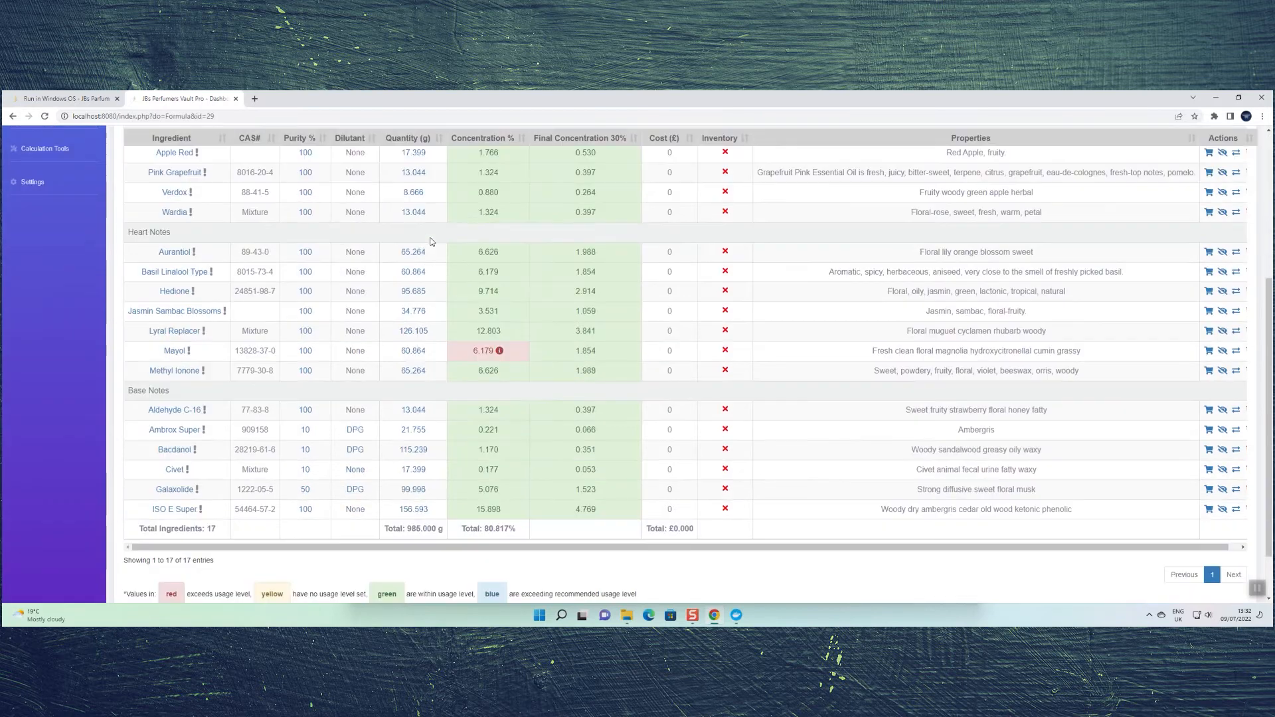
scroll(421, 253, down, 2)
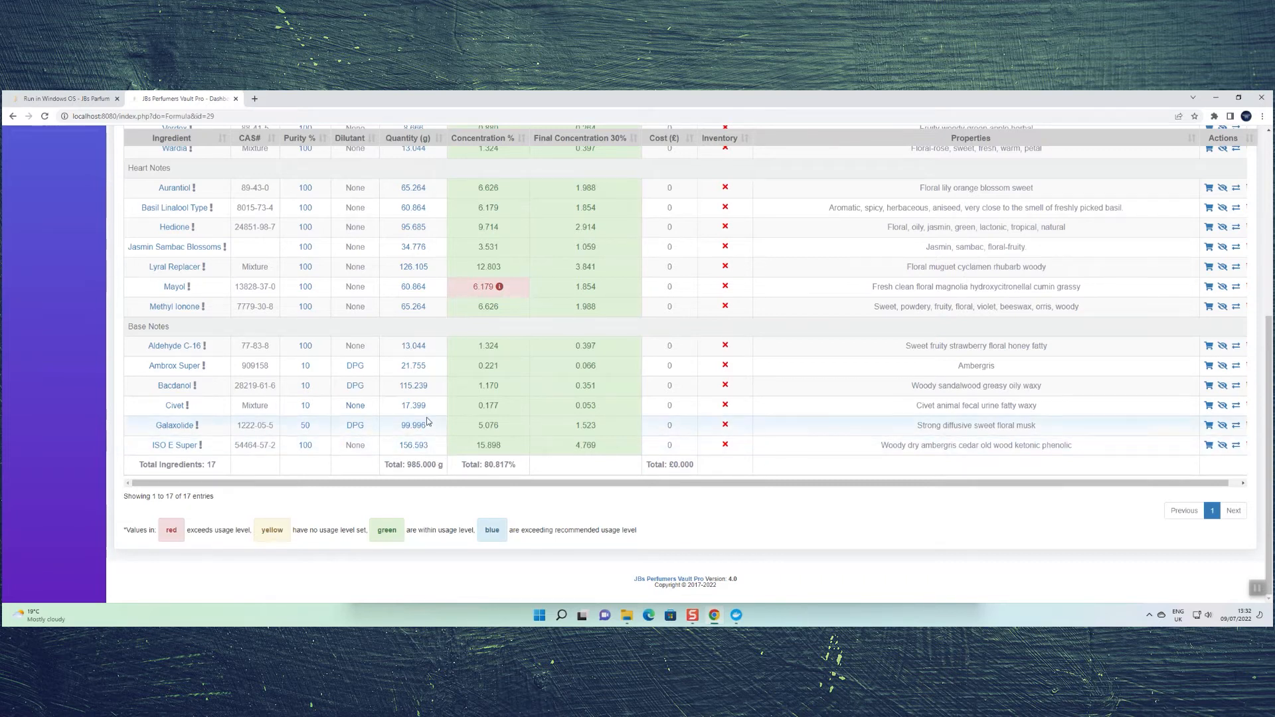
scroll(425, 259, up, 4)
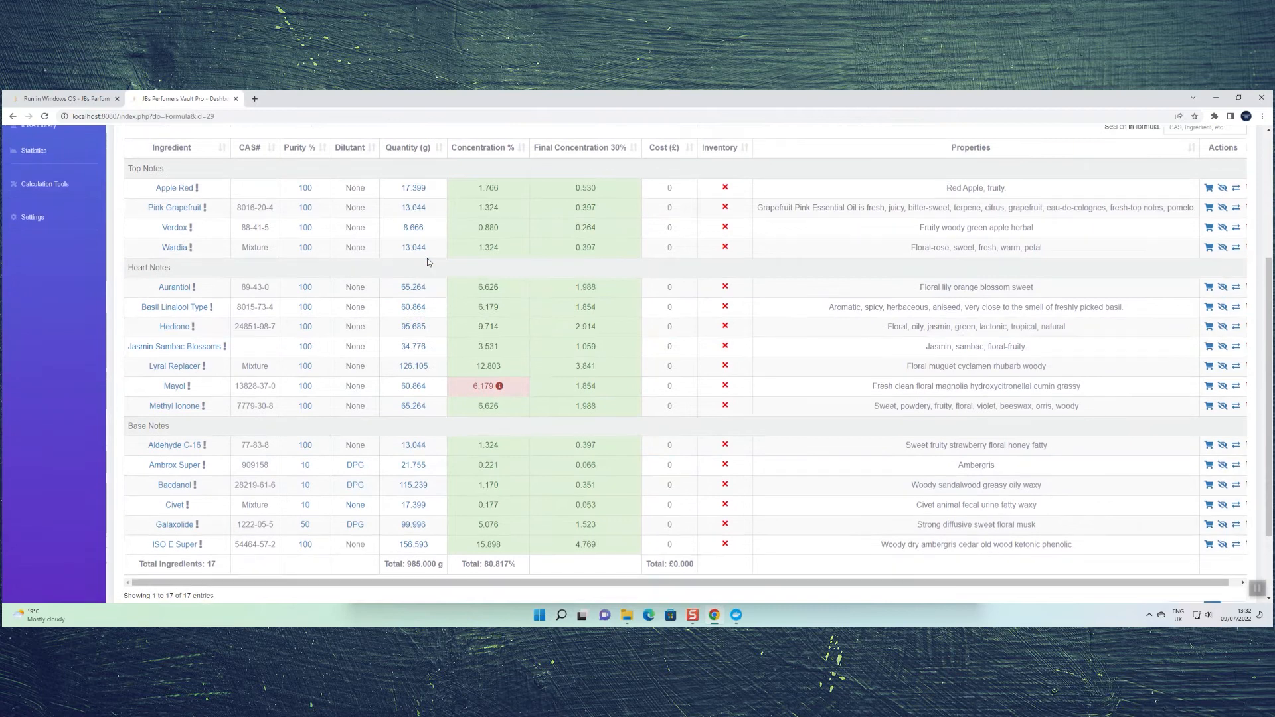
scroll(409, 342, down, 2)
scroll(409, 342, down, 2)
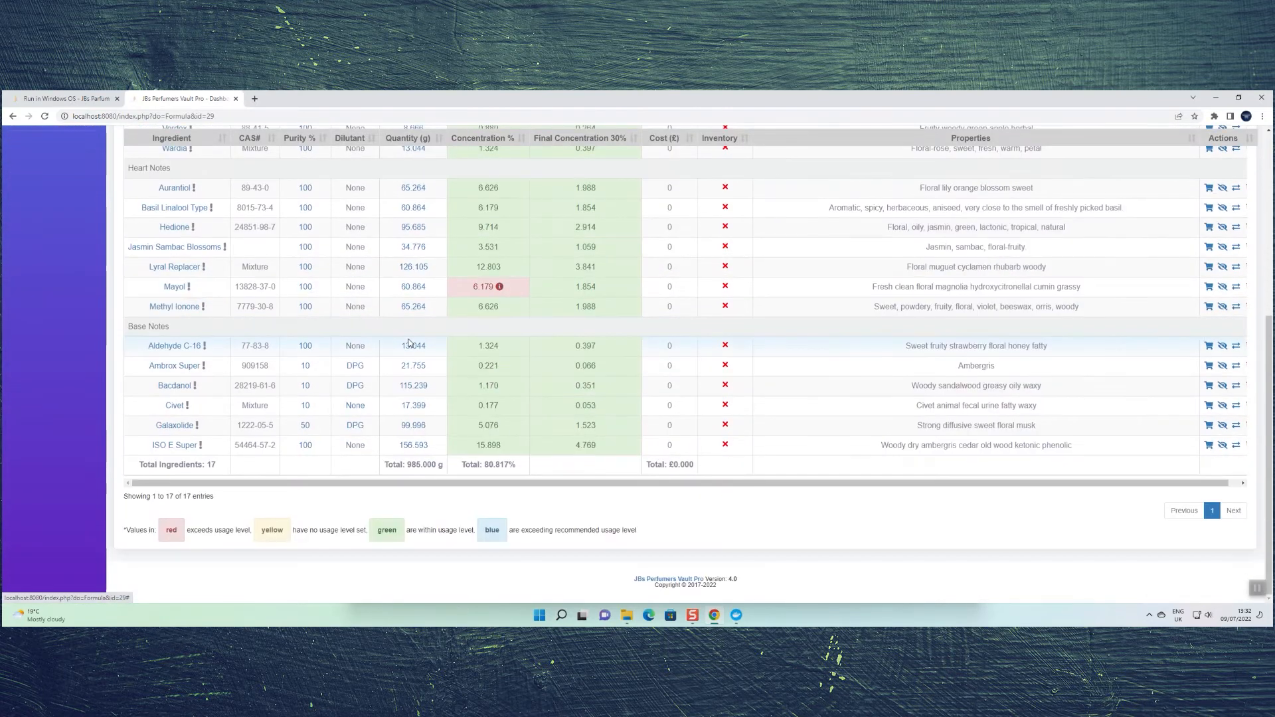
scroll(409, 342, up, 3)
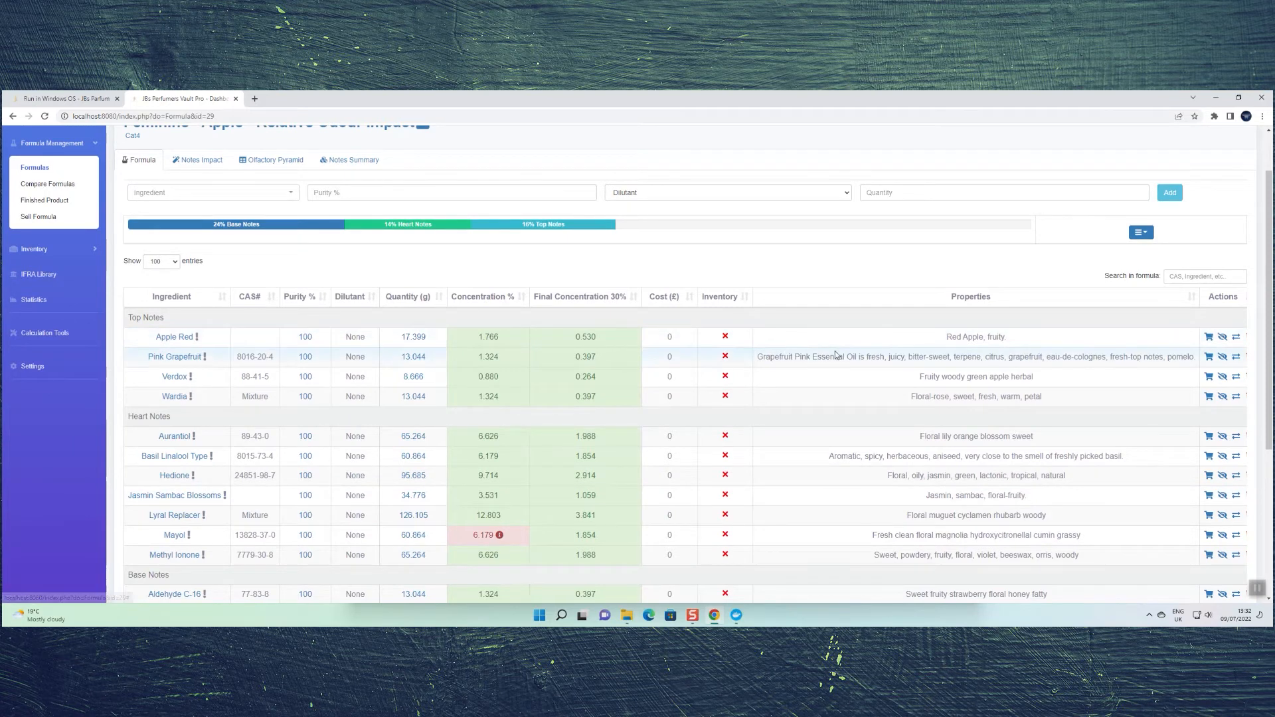
scroll(721, 359, down, 1)
scroll(721, 360, down, 3)
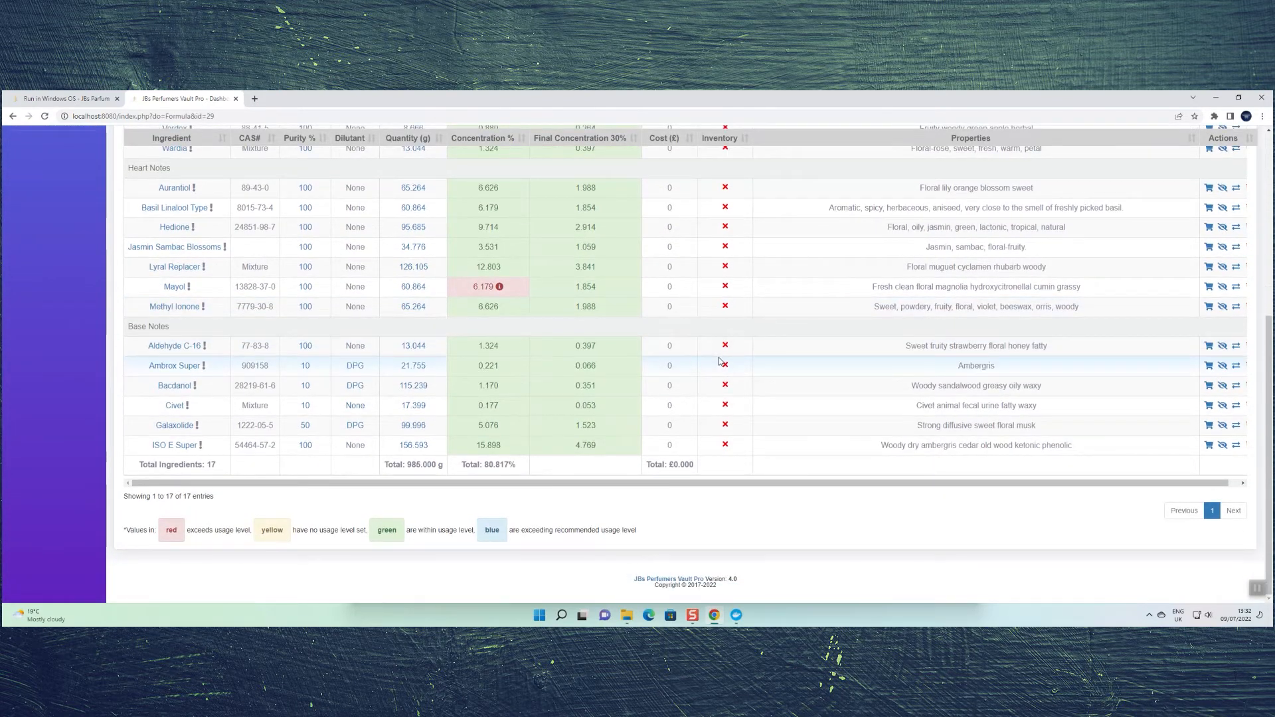
scroll(724, 359, up, 3)
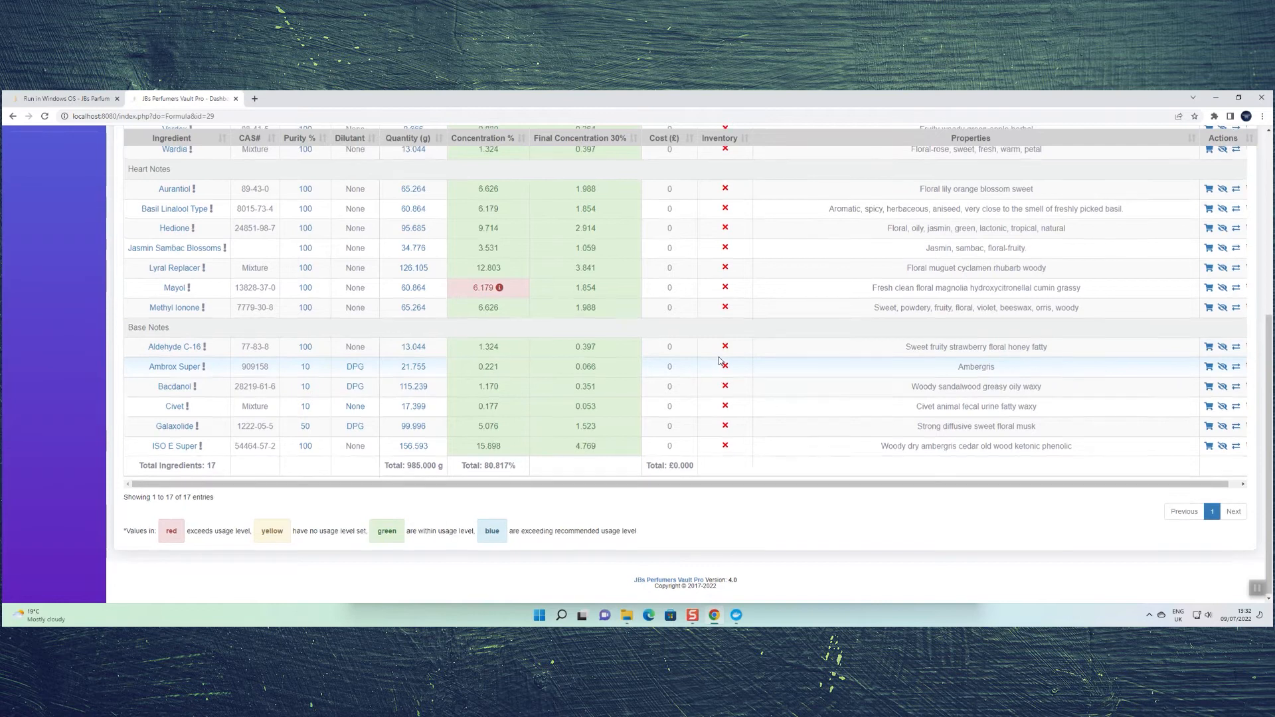
scroll(736, 358, up, 2)
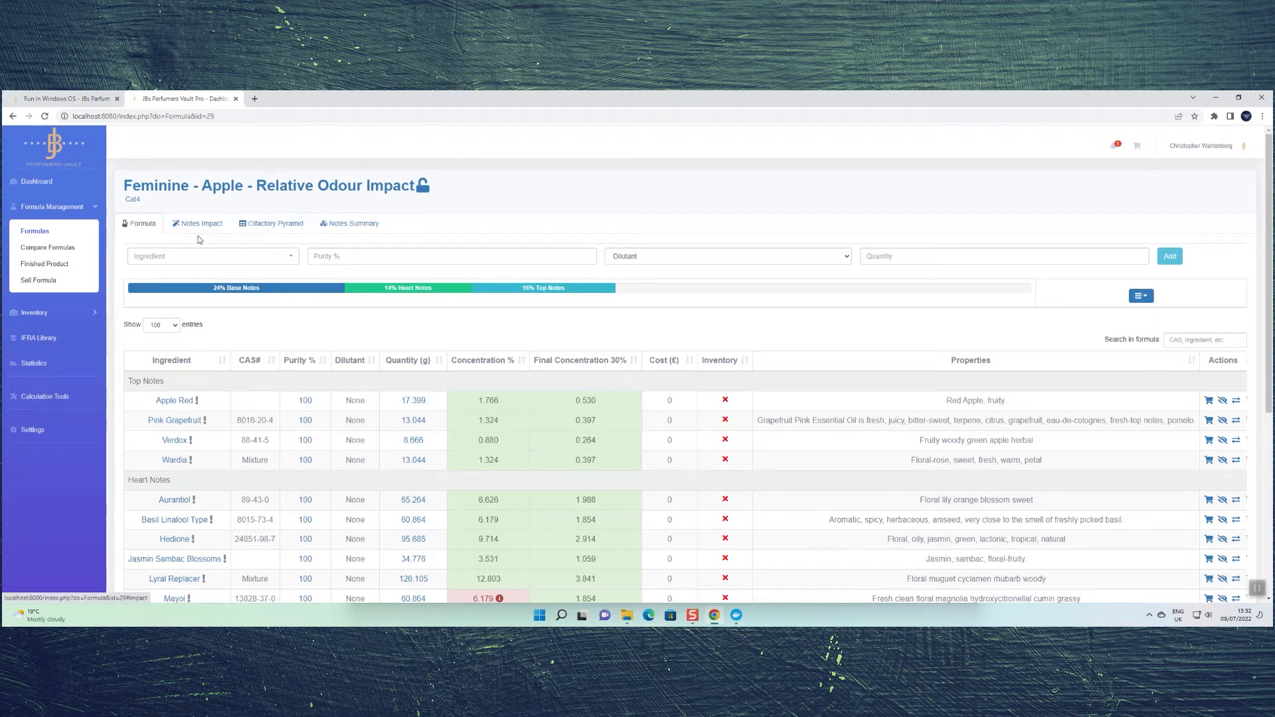
- View the formula's Olfactory Pyramid and inspect the shares of its top and heart notes
click(282, 226)
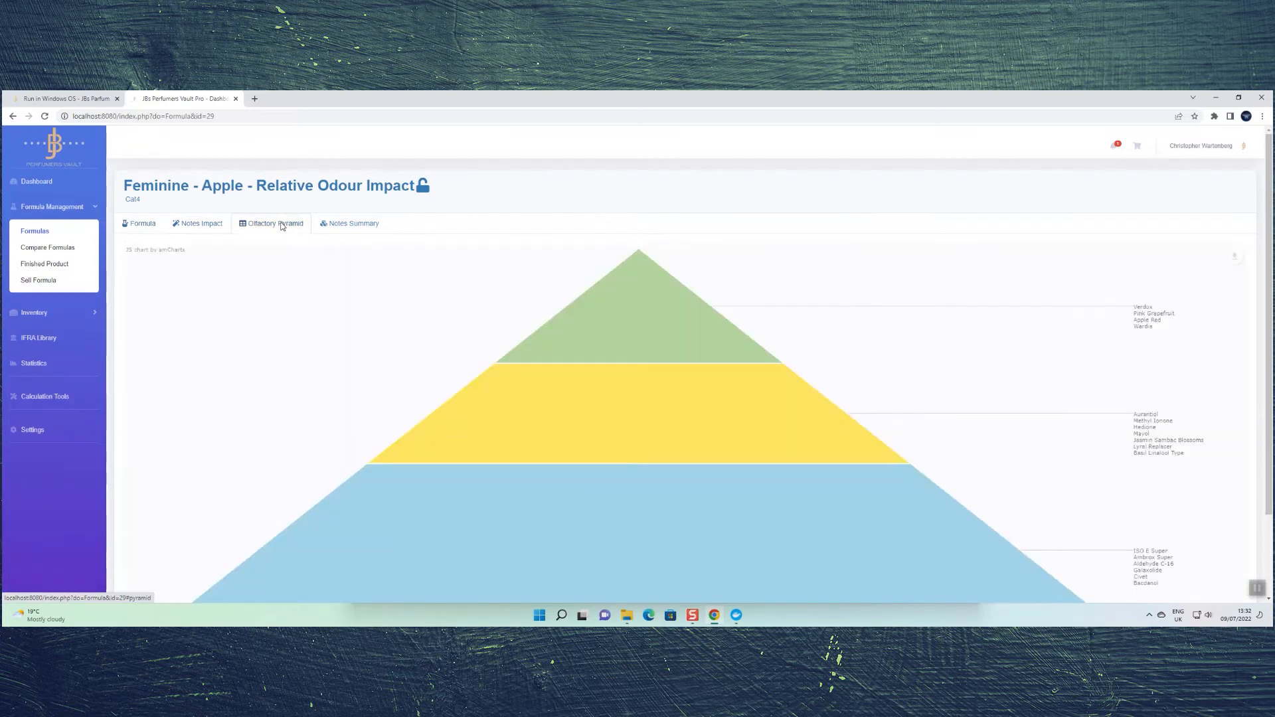
scroll(400, 263, down, 2)
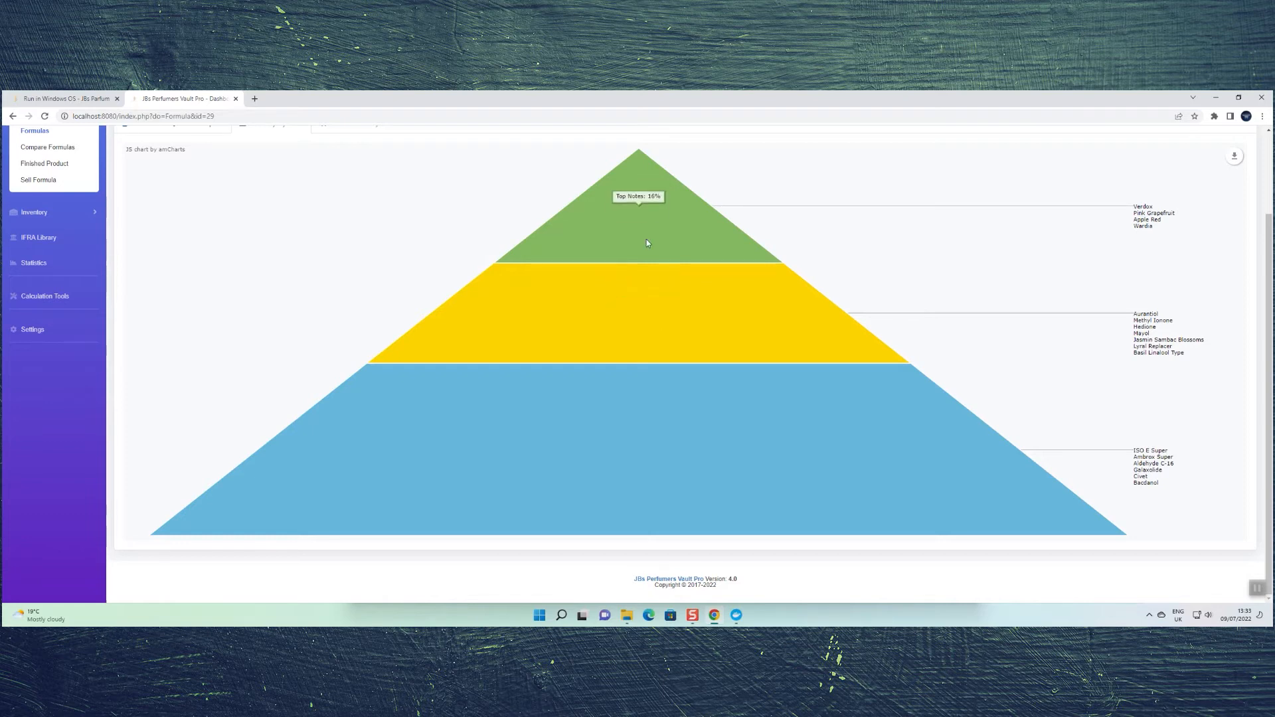
scroll(637, 300, up, 2)
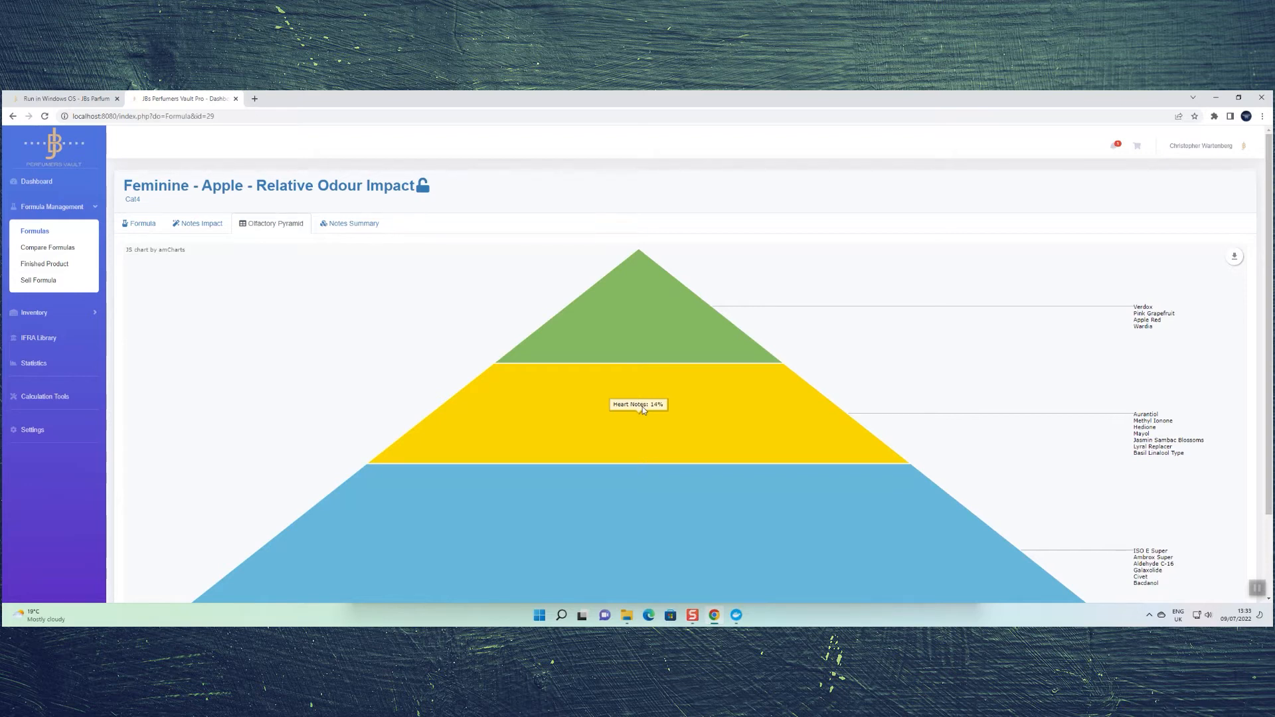
- Browse the formula's analysis views and inspect Ambrox Super's top, heart and base impact in the Notes Impact chart
click(197, 223)
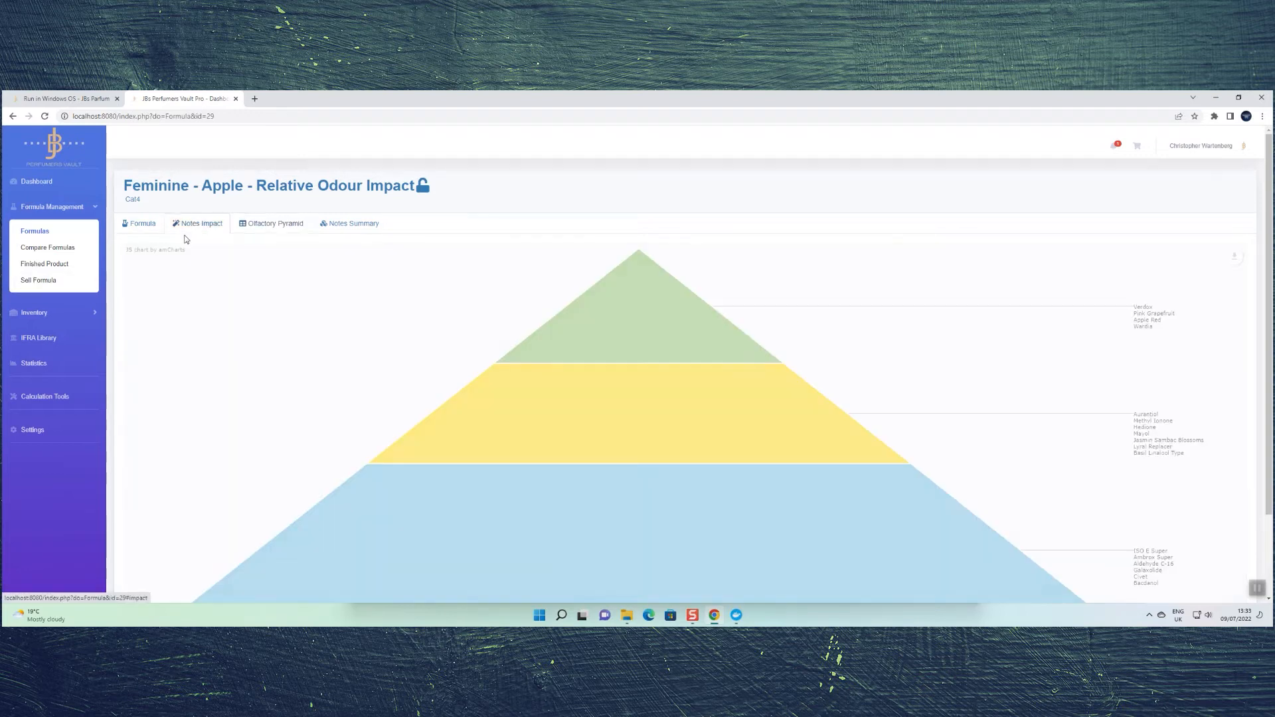
click(137, 225)
click(352, 224)
click(265, 224)
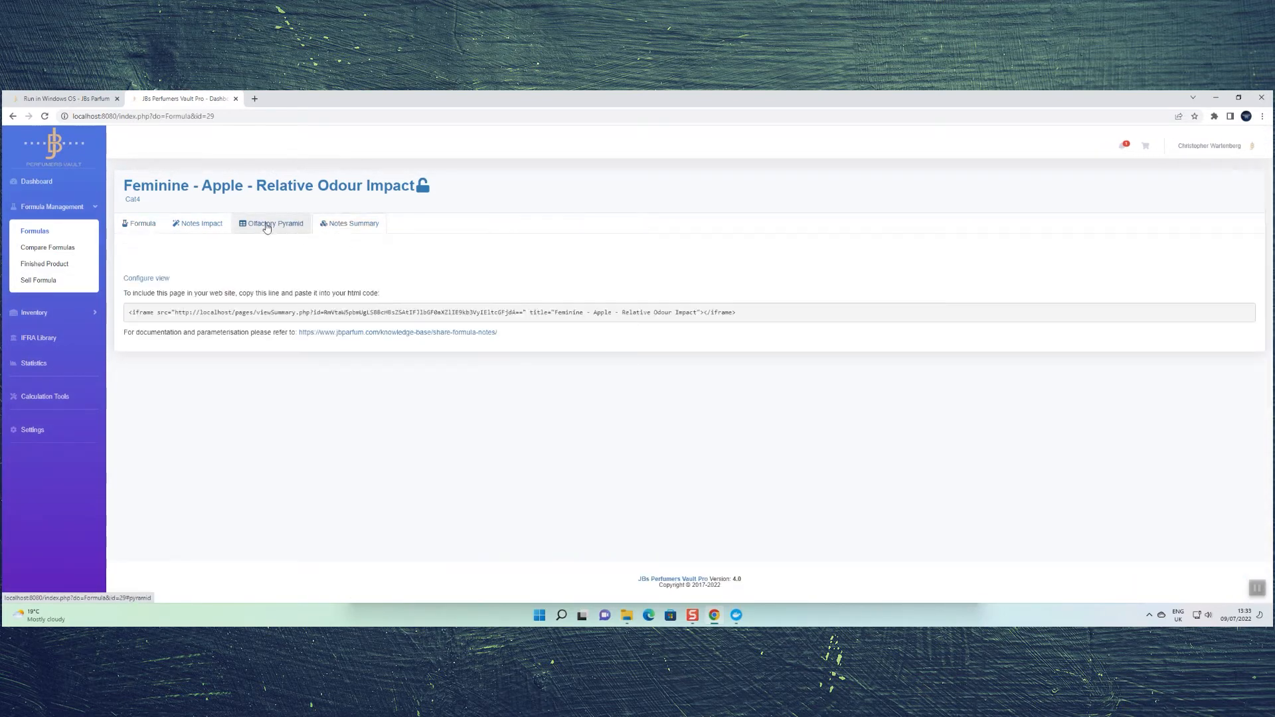
click(199, 231)
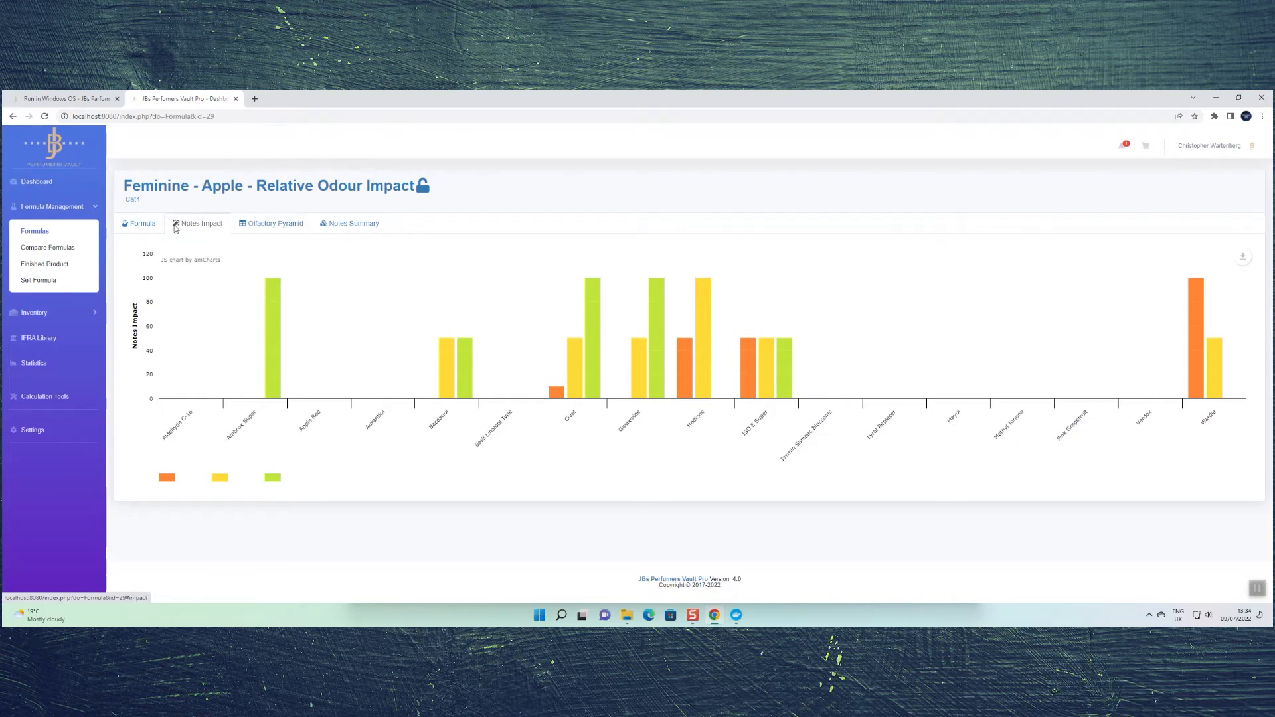
mouse_move(233, 295)
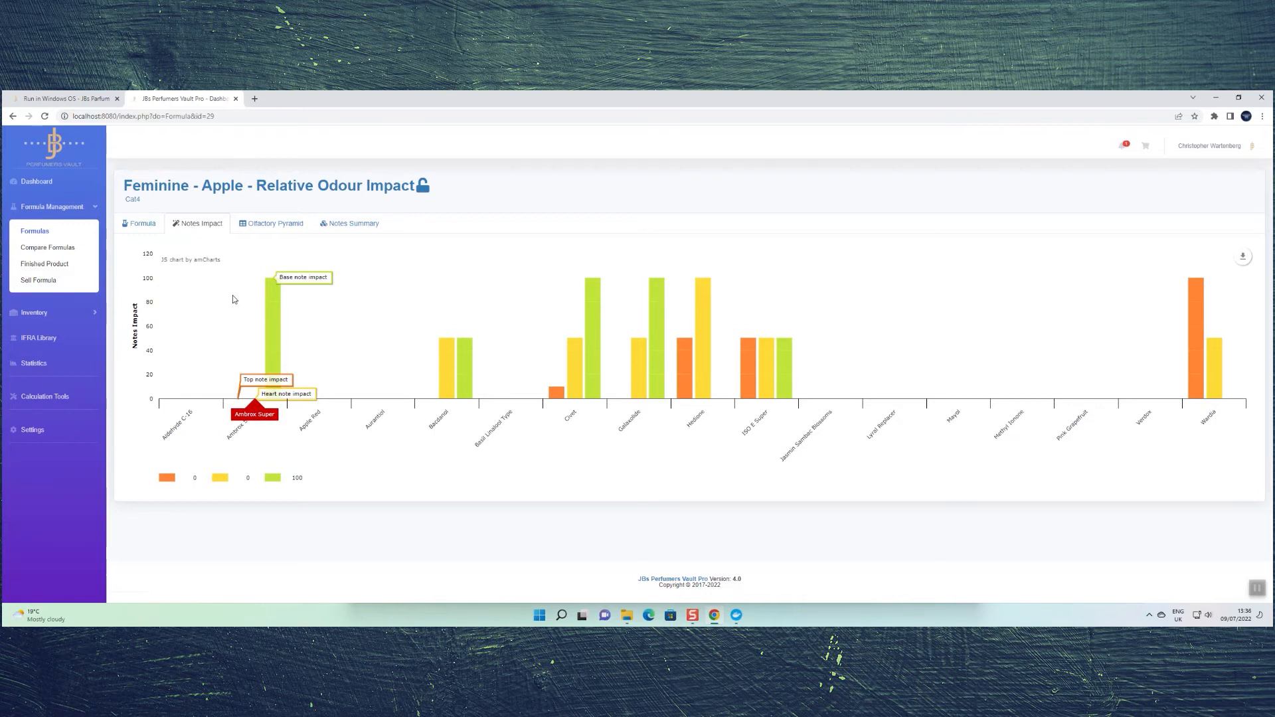
- View the Notes Summary with its website embed code, and return to the formula's ingredient table
click(273, 224)
click(143, 224)
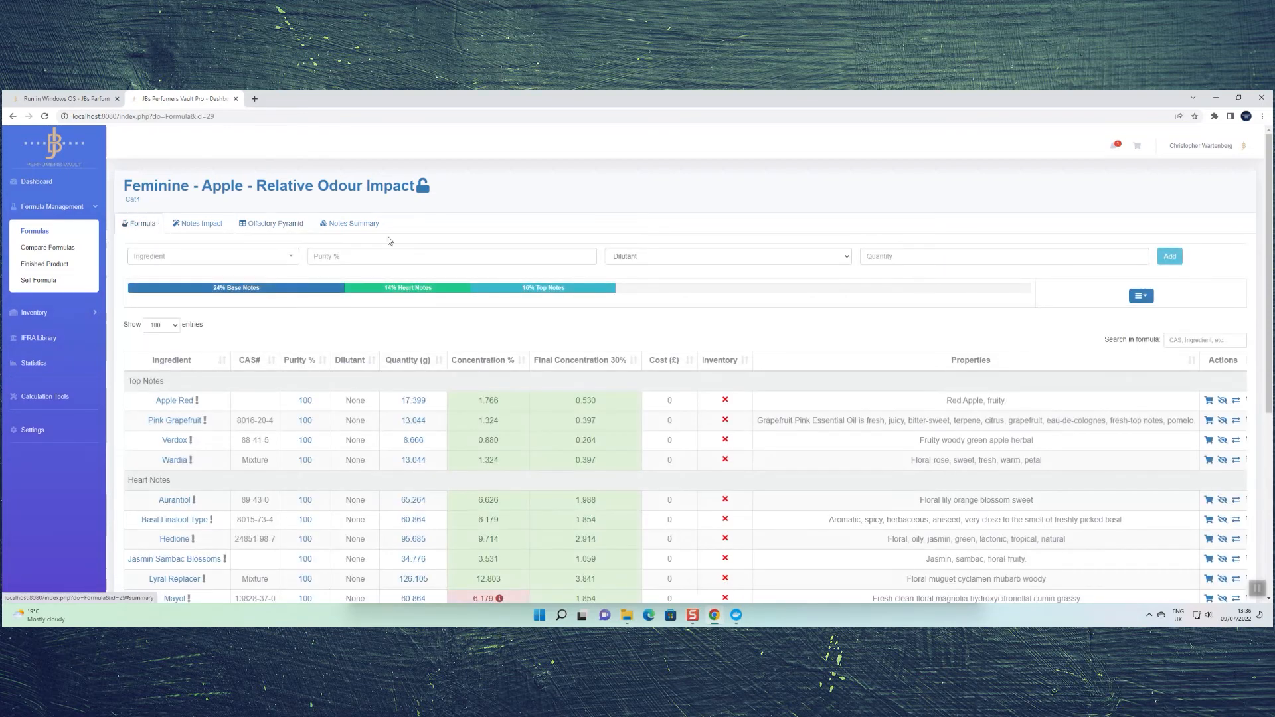
click(370, 226)
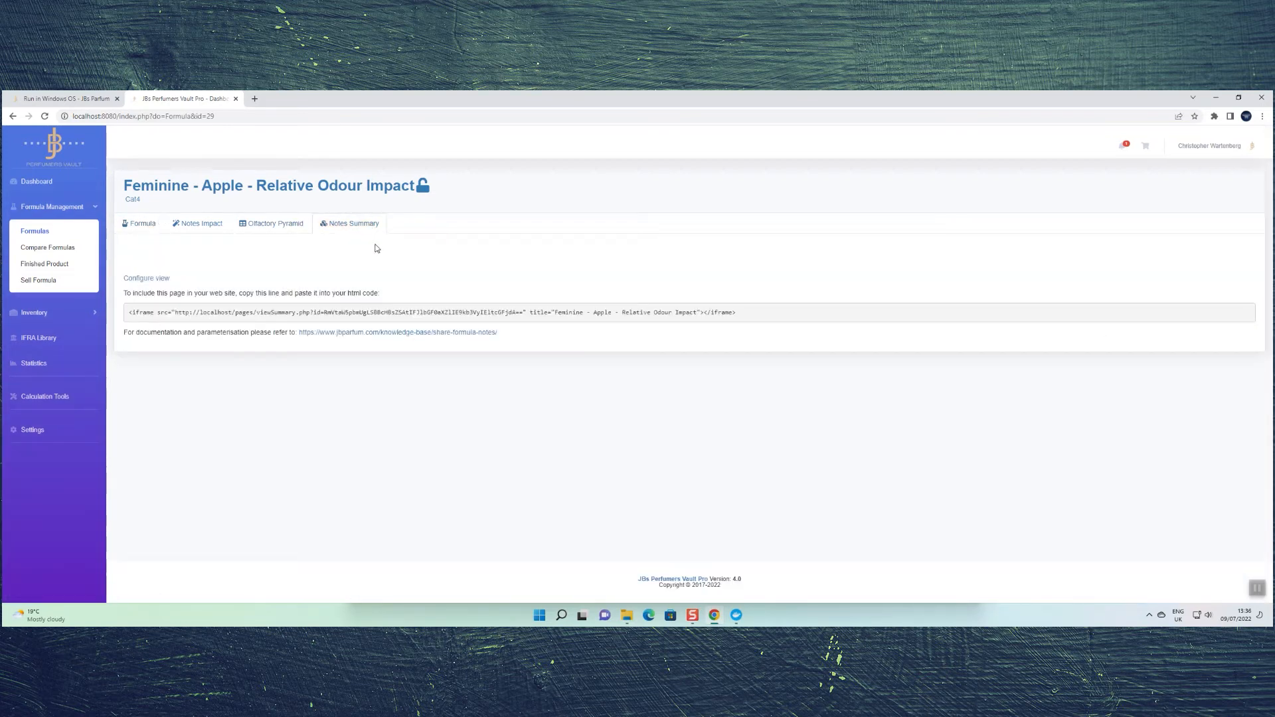
click(143, 226)
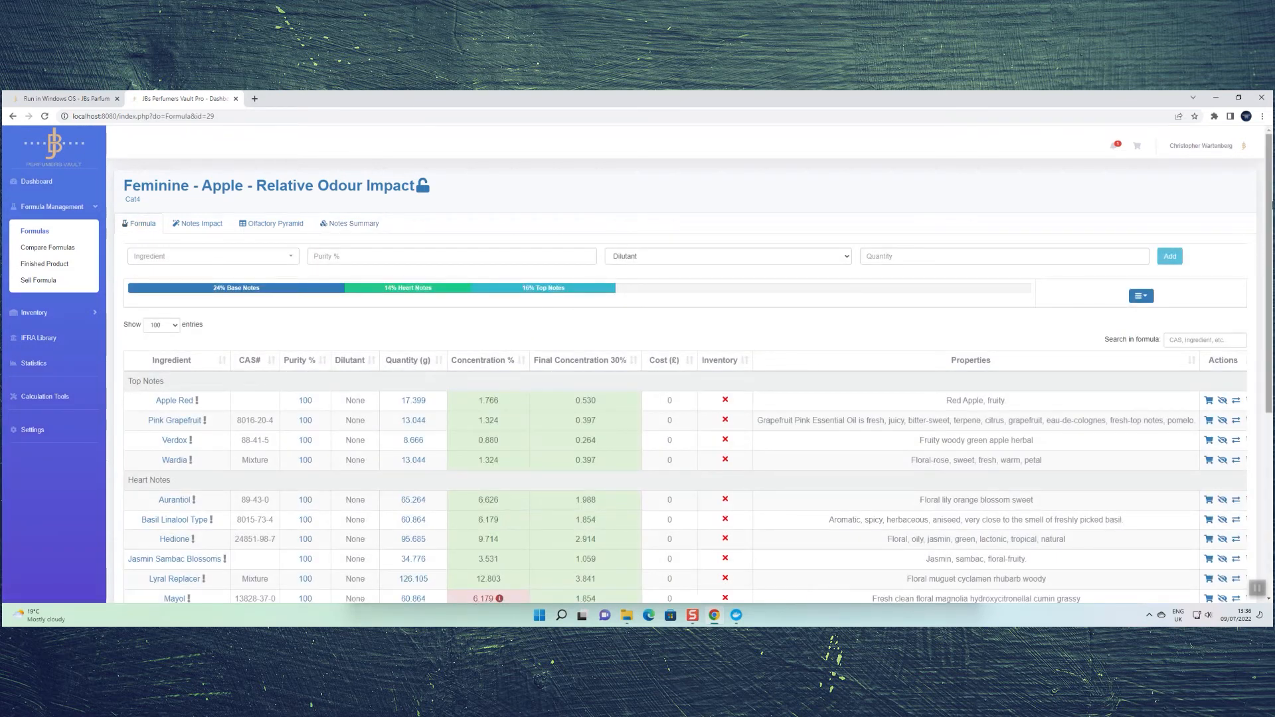
- Review the Create Accord options for choosing the source notes and name, and close the dialog without creating an accord
click(1141, 297)
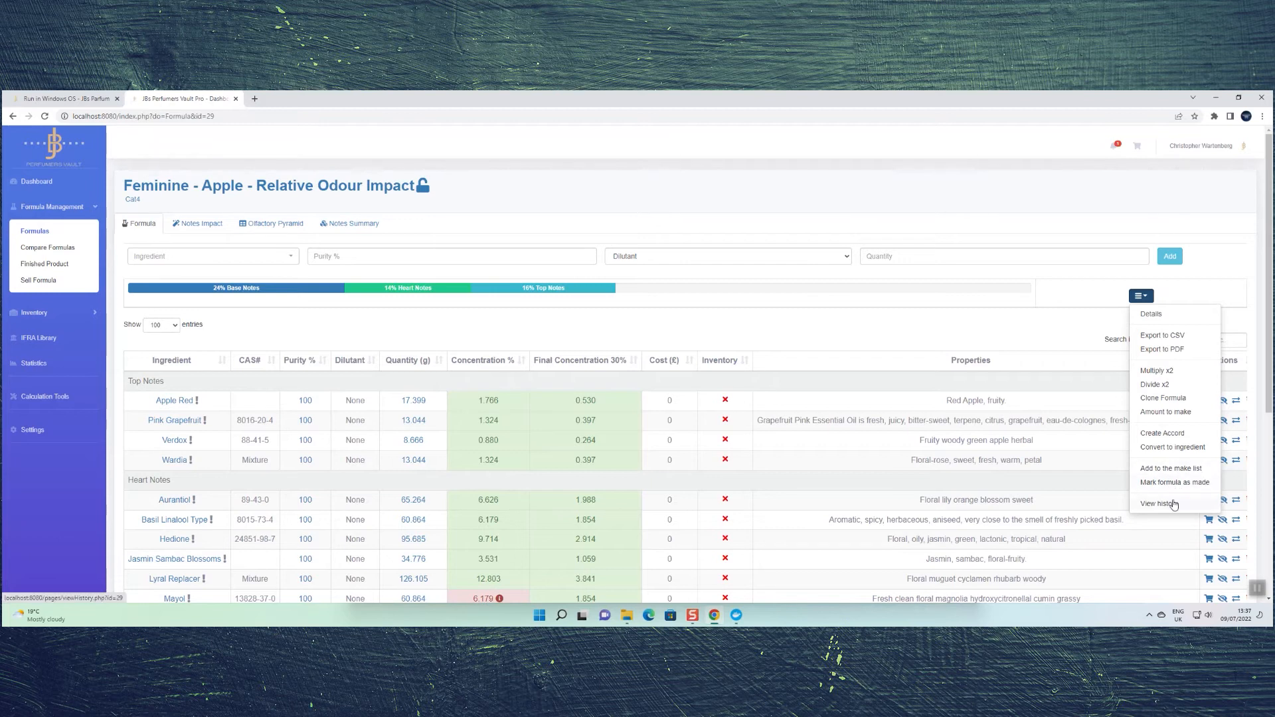
click(1164, 435)
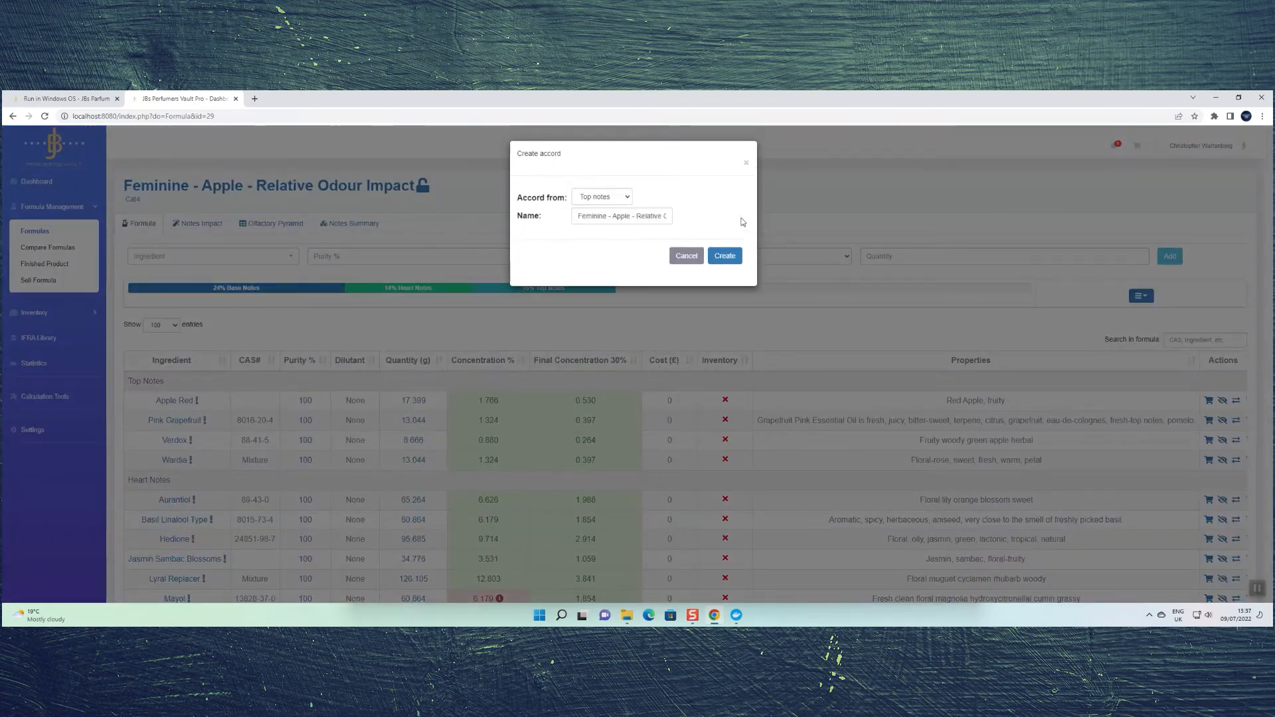
click(628, 197)
click(628, 198)
click(663, 220)
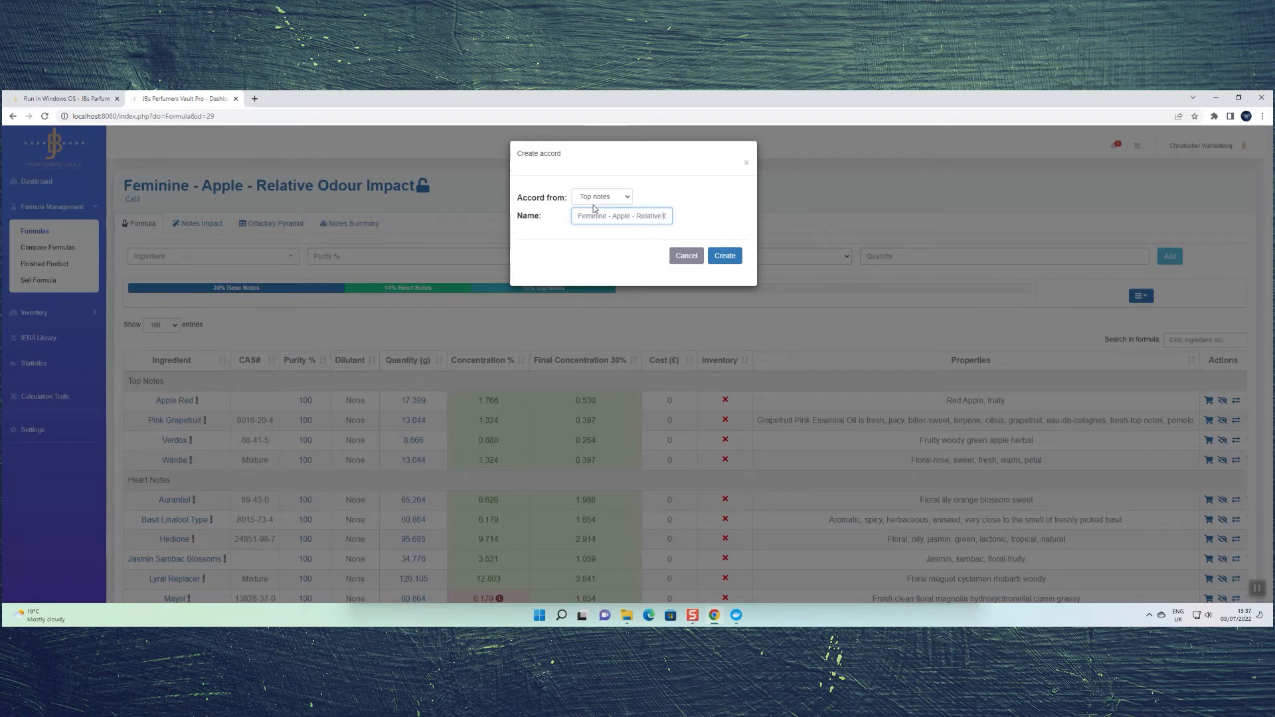
click(687, 256)
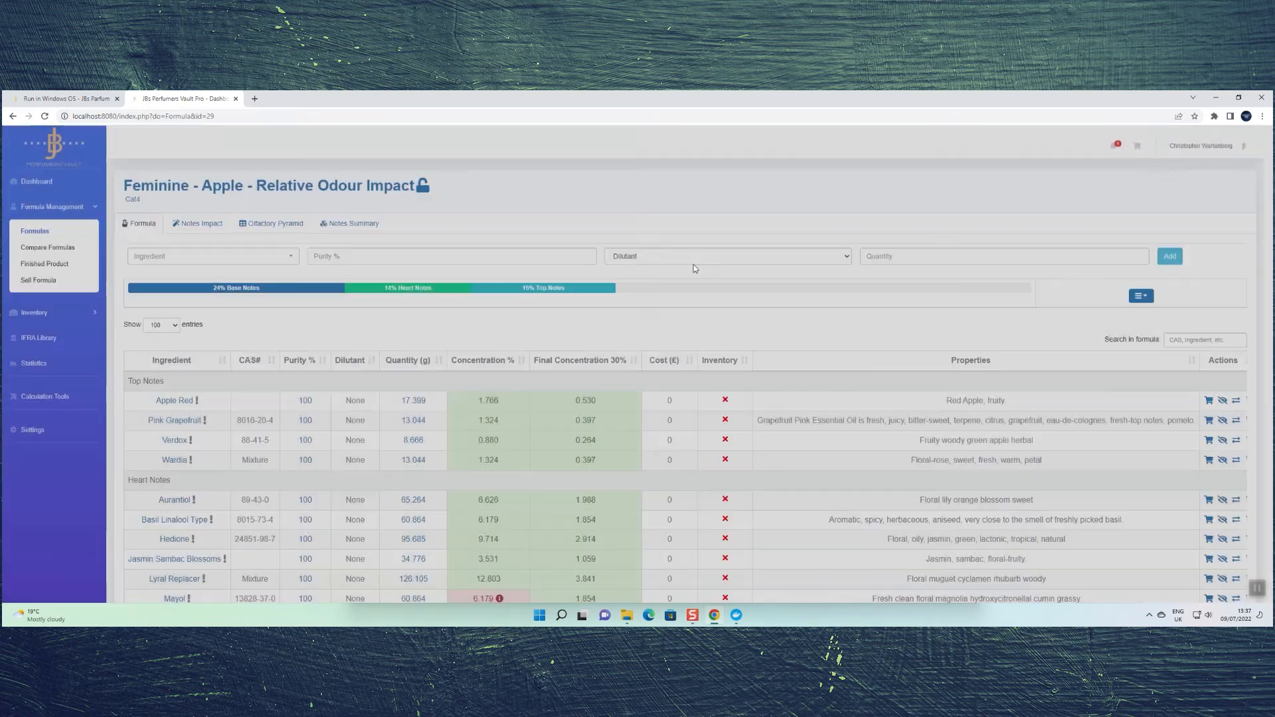
- Convert the Feminine - Apple - Relative Odour Impact formula to an ingredient under its existing name, and close the conversion dialog
click(1140, 296)
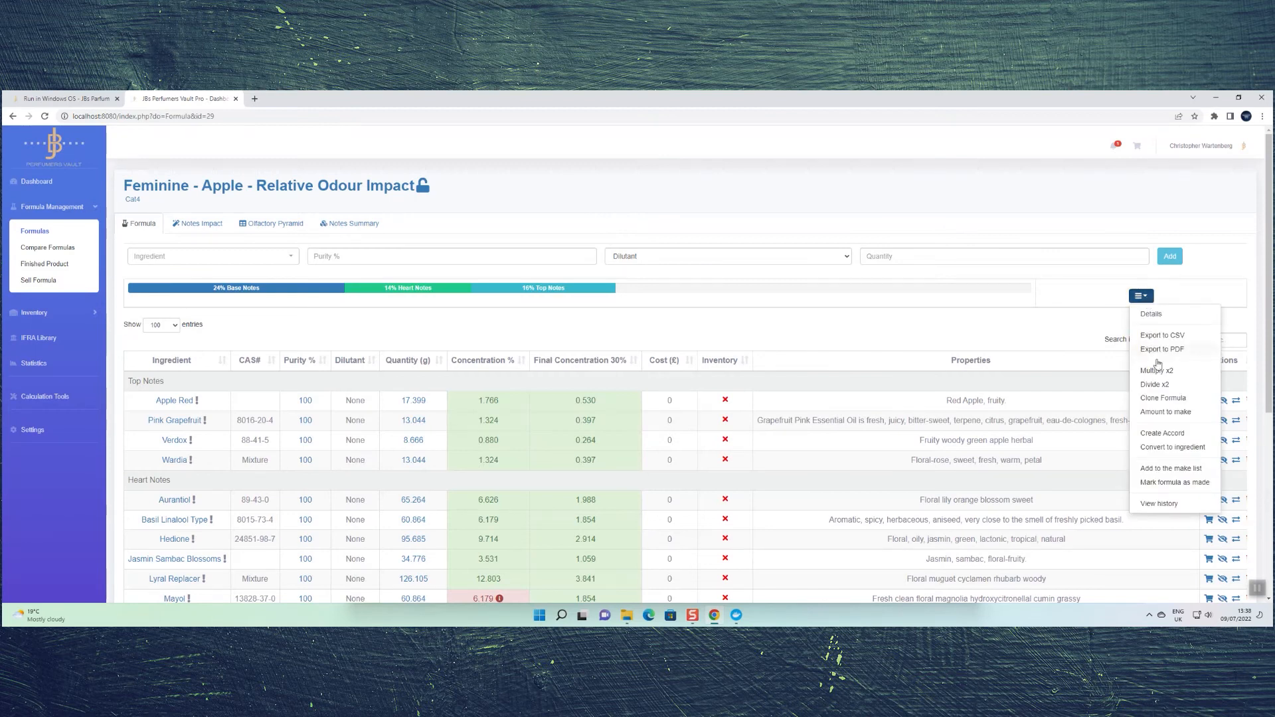
click(1168, 447)
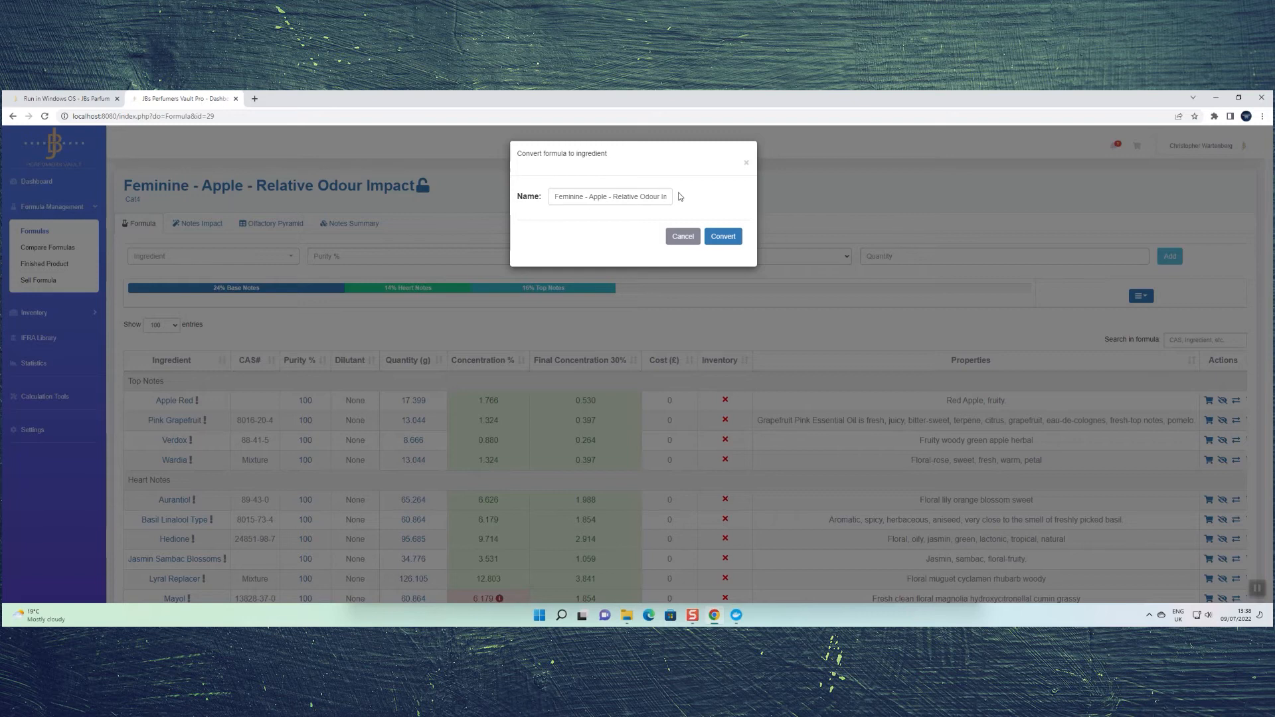
click(722, 239)
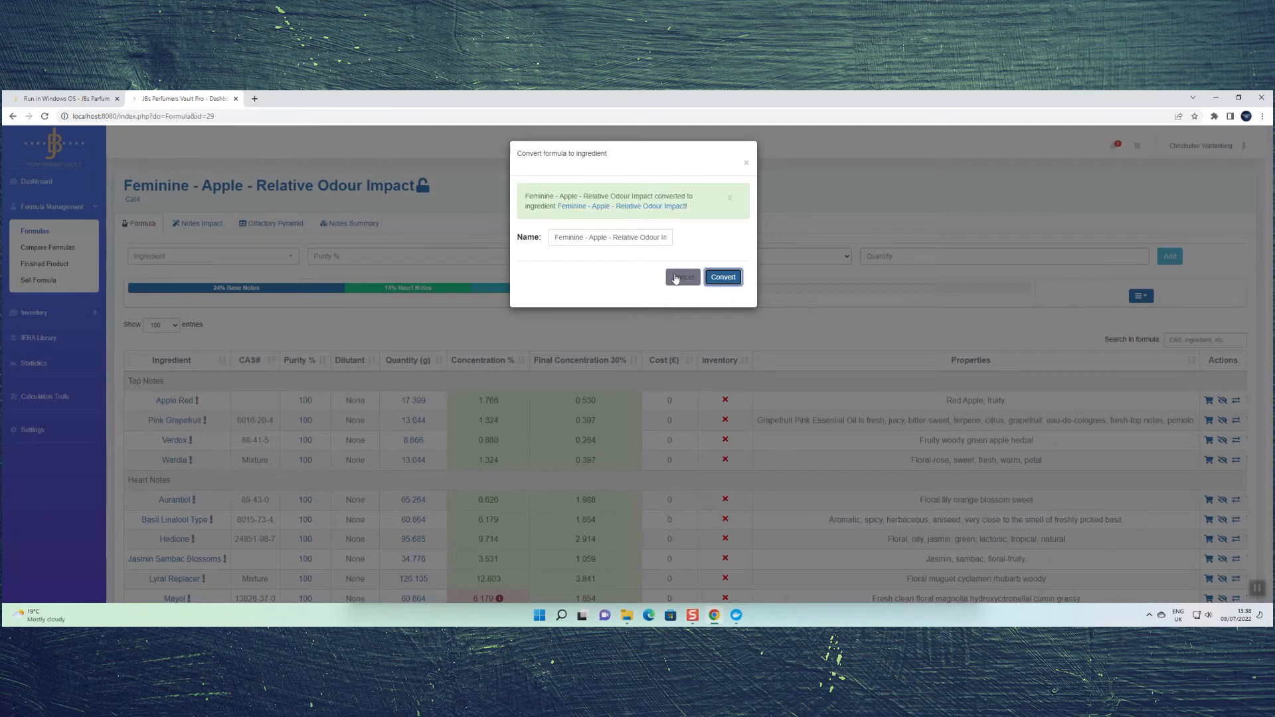
click(724, 278)
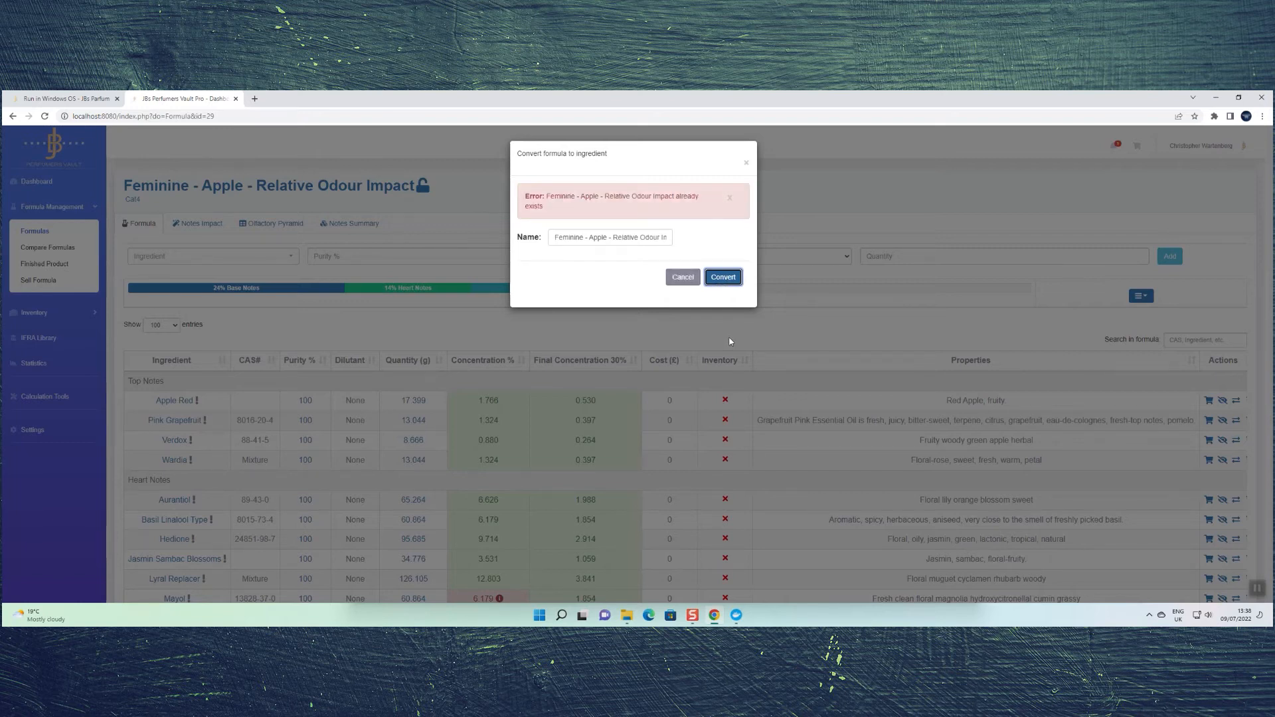
click(747, 165)
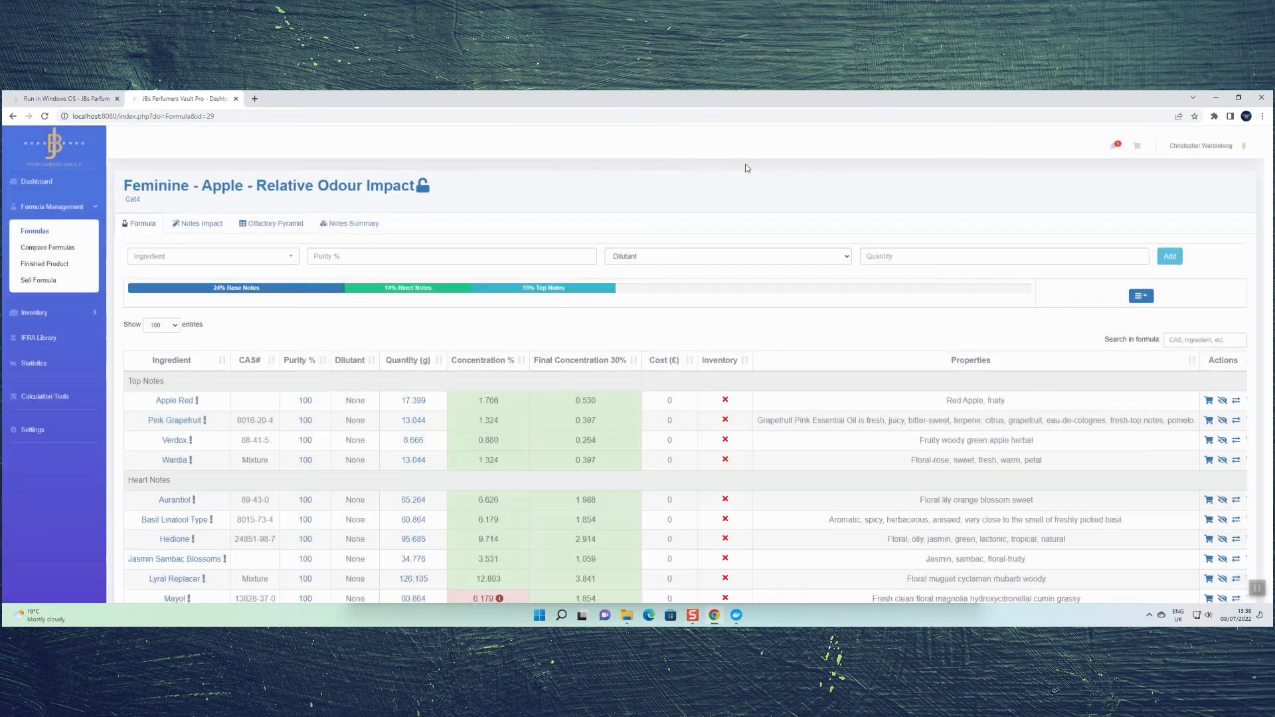
click(1140, 297)
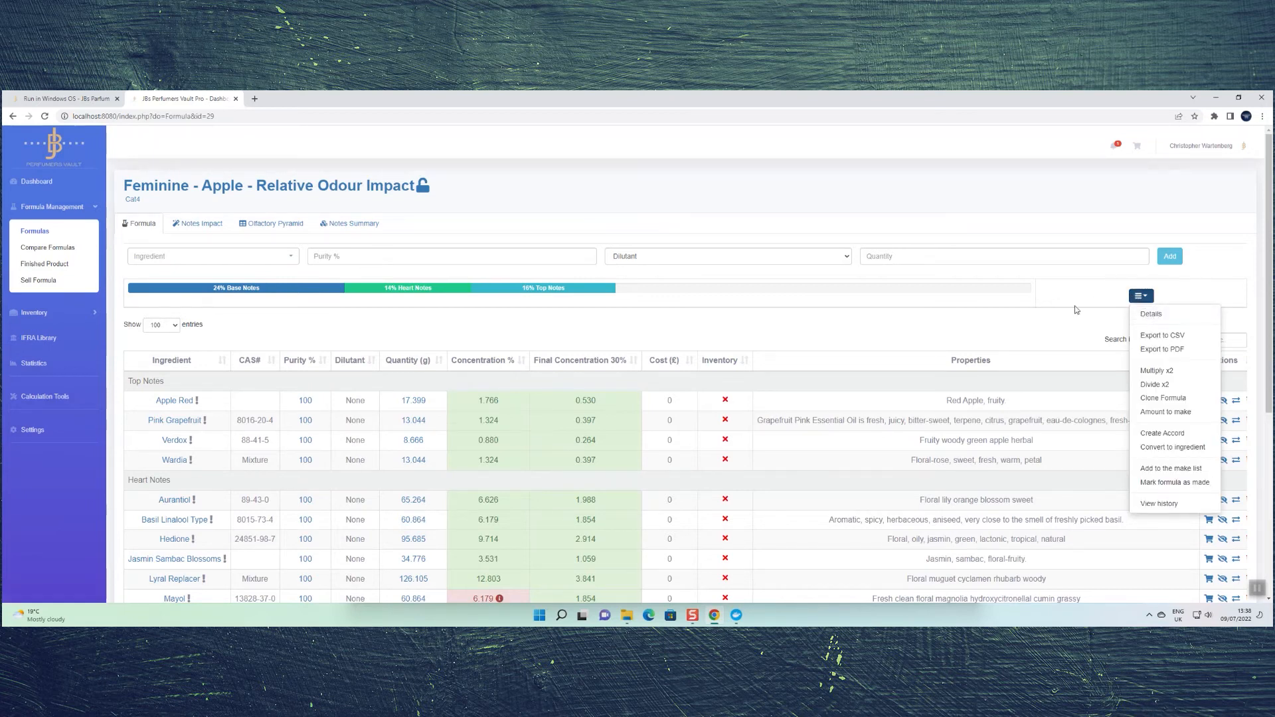
click(1064, 286)
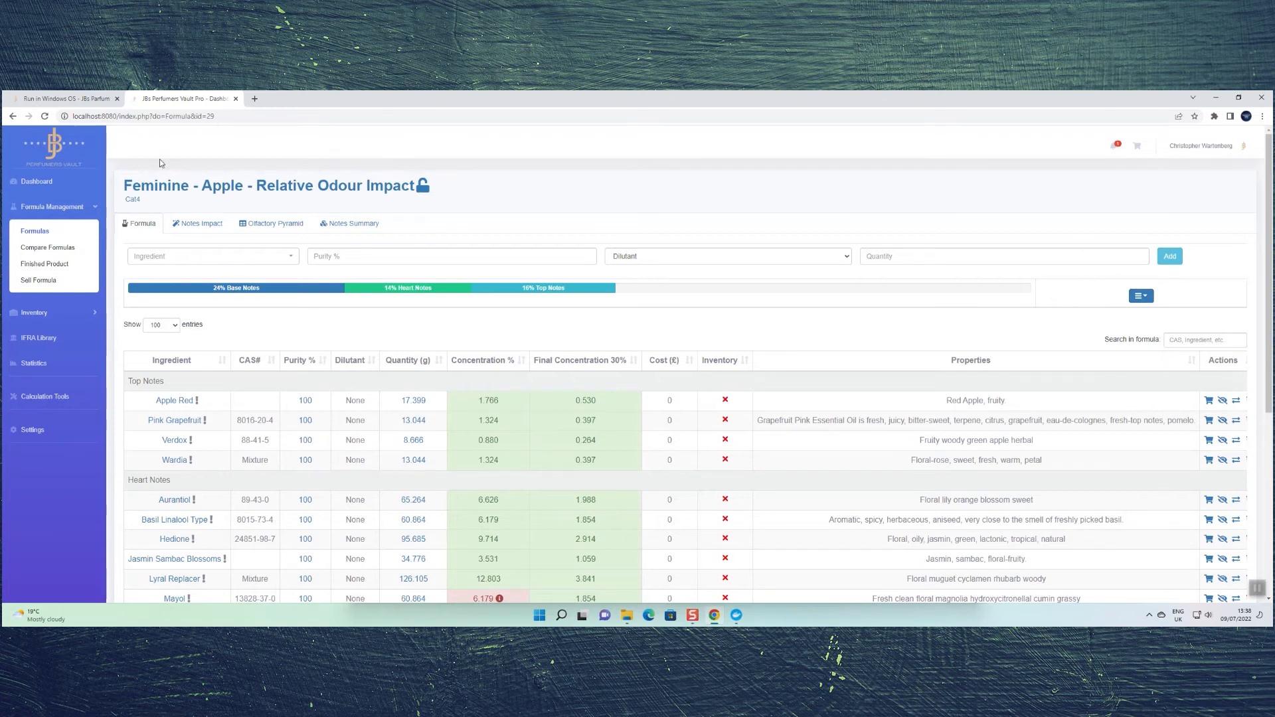
- Browse the inventory's ingredient cards and check the available add, export, import and search actions
click(35, 312)
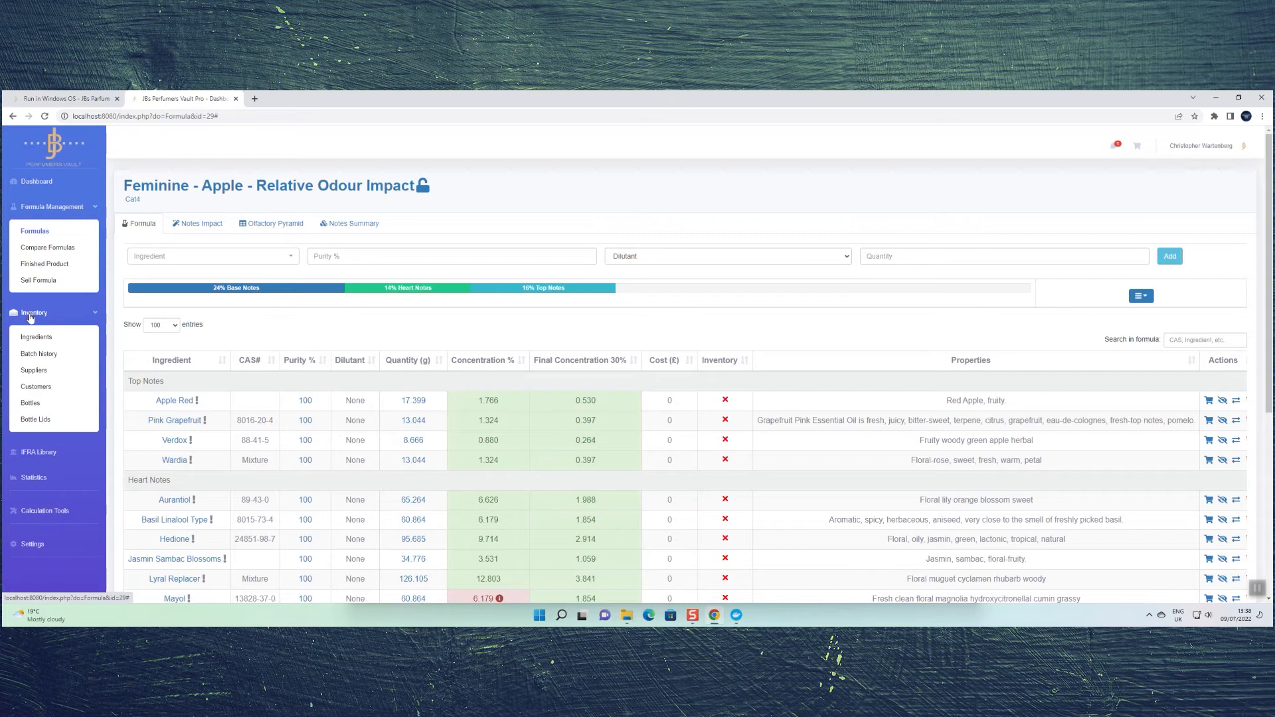
click(44, 337)
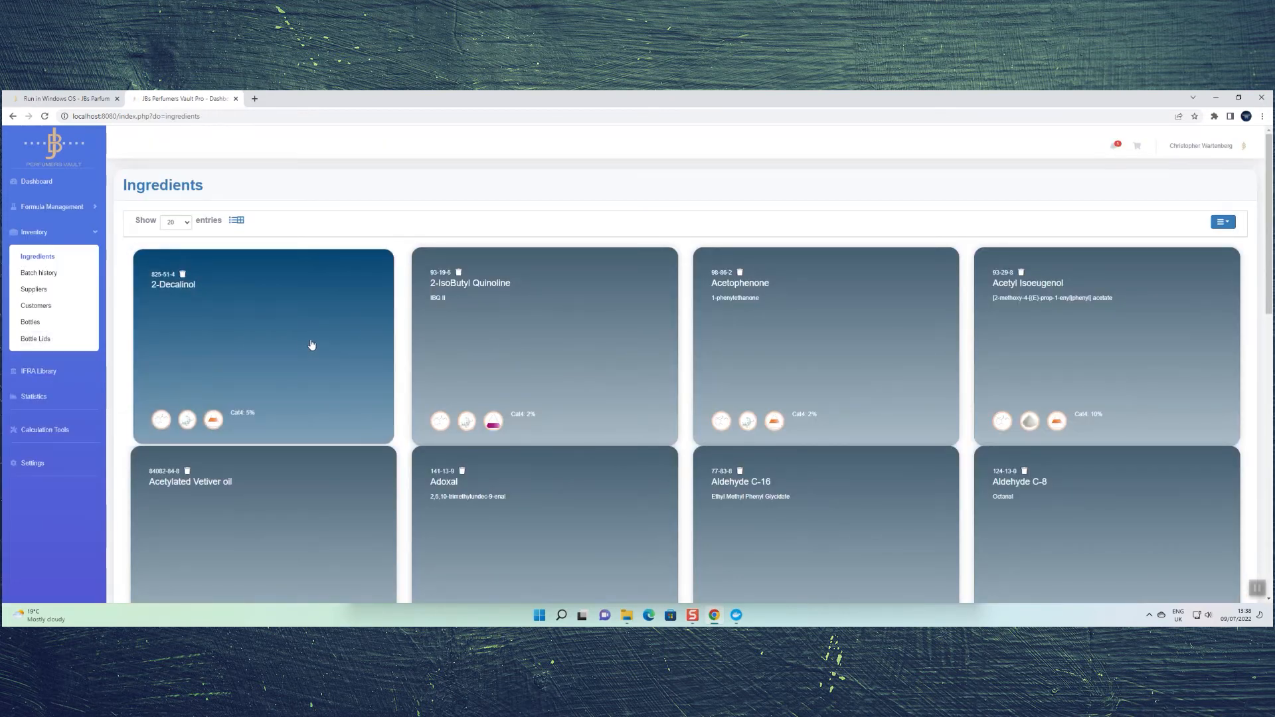
scroll(783, 308, down, 3)
scroll(966, 305, down, 5)
scroll(969, 304, up, 8)
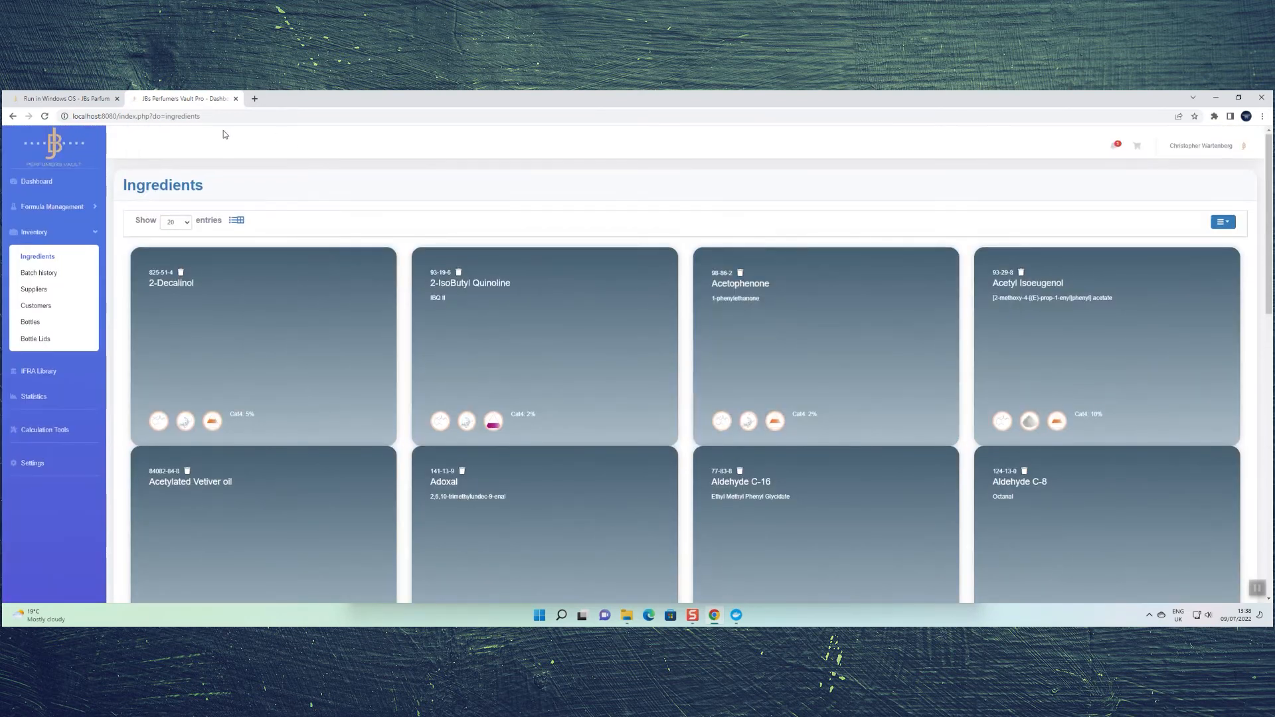
click(1229, 222)
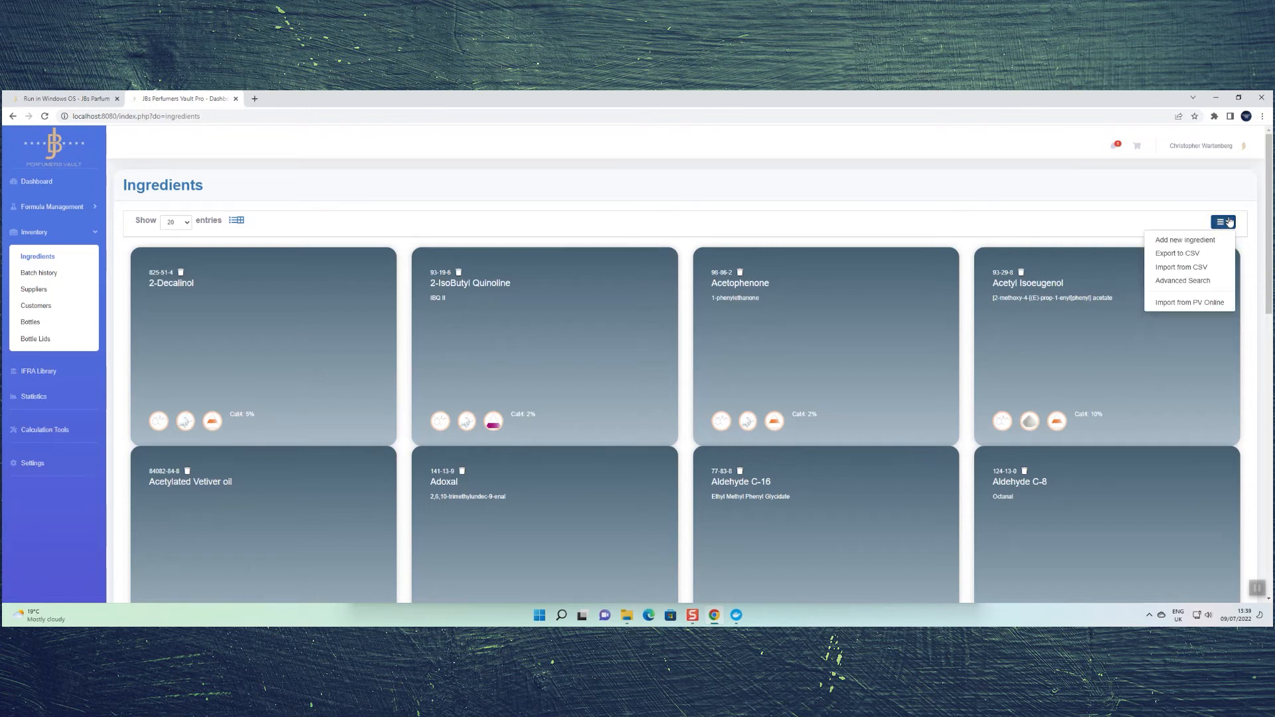
click(229, 227)
- Reopen the Feminine - Apple - Relative Odour Impact formula from the second page of the formulas list
click(37, 205)
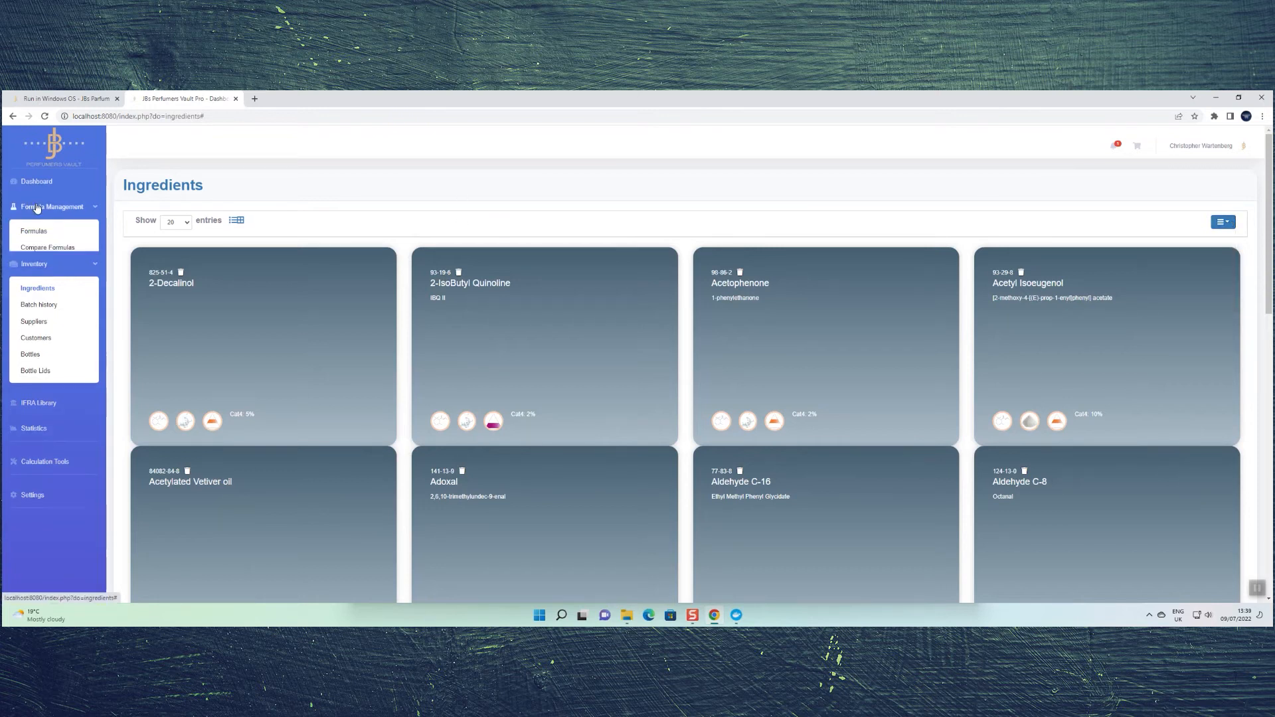
click(33, 230)
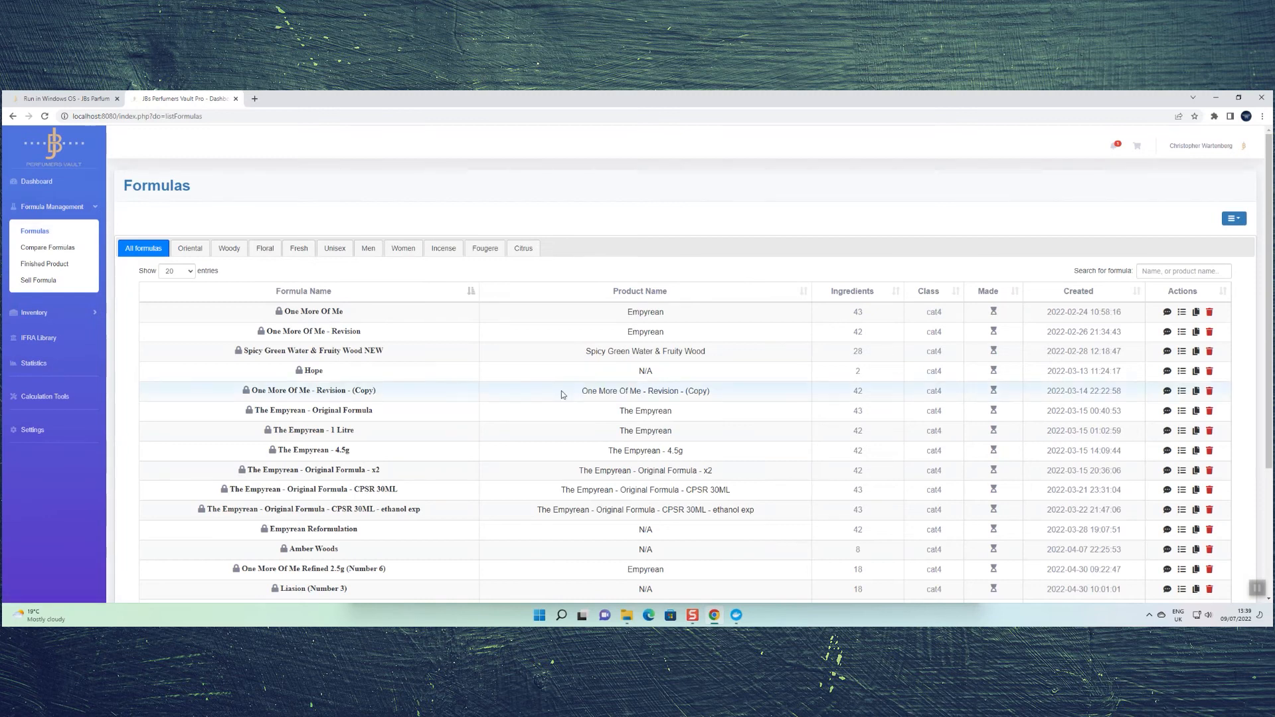
scroll(566, 392, down, 3)
click(1196, 531)
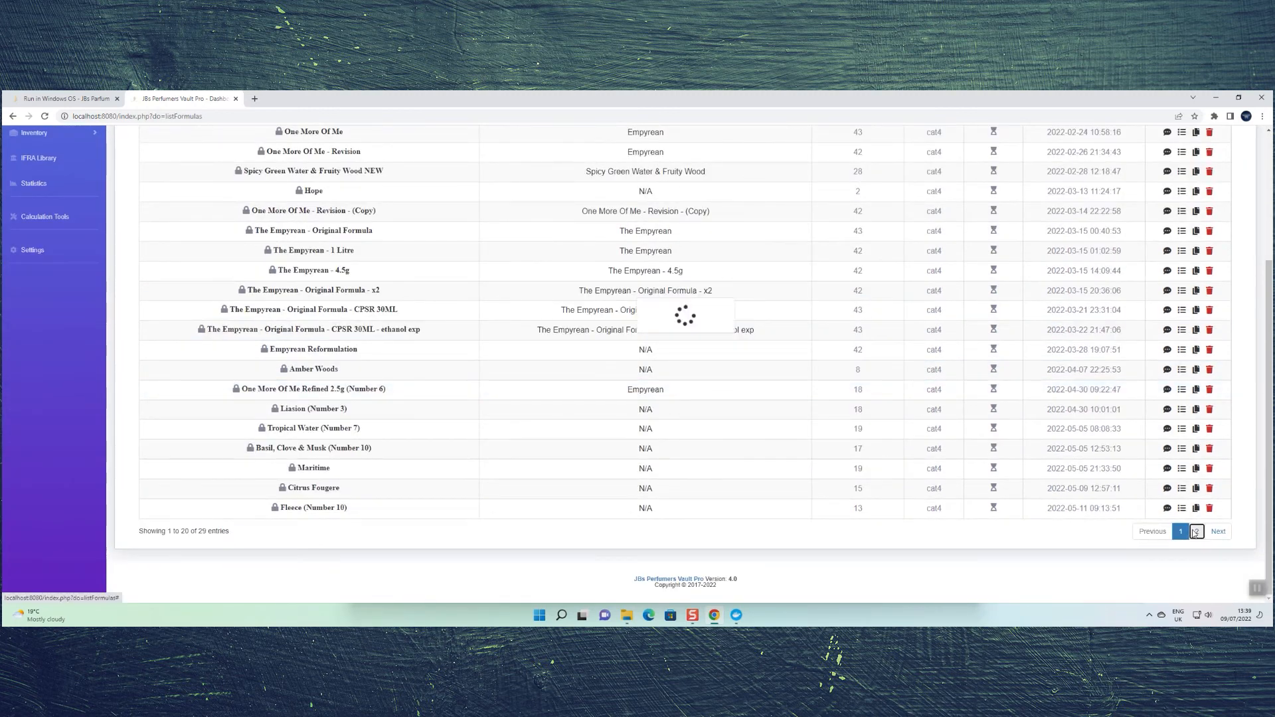
click(272, 370)
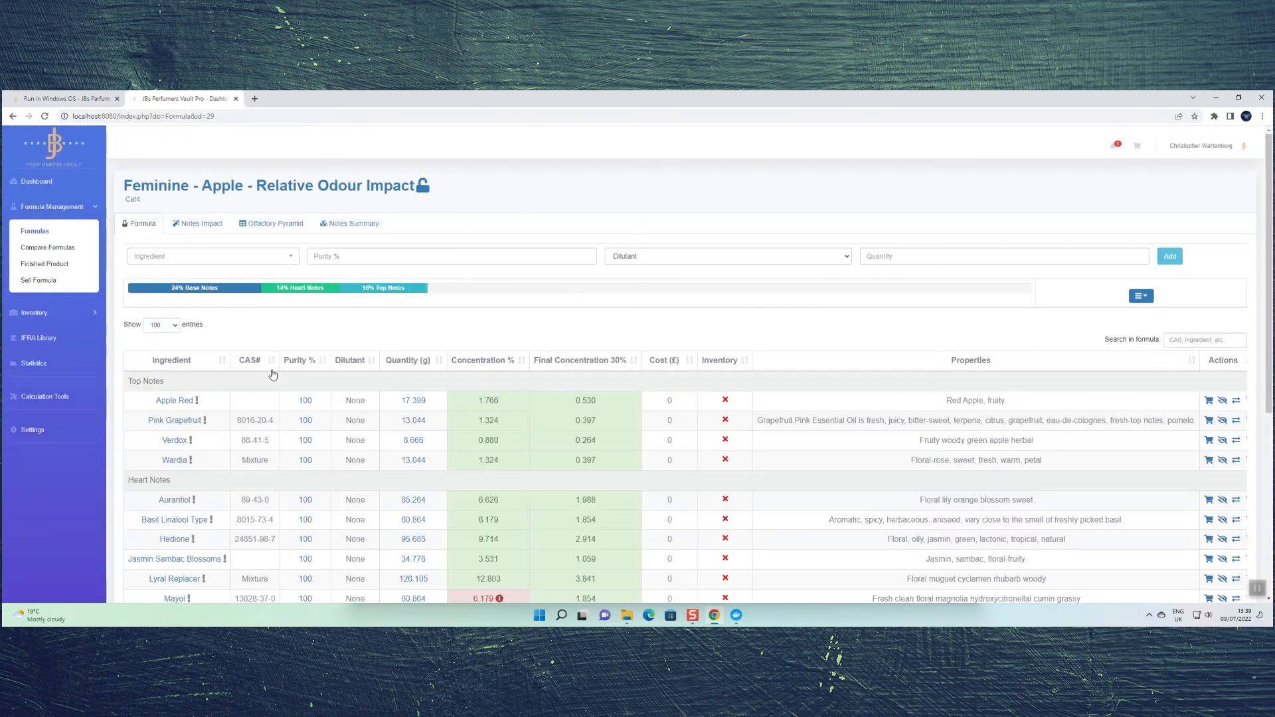
click(422, 186)
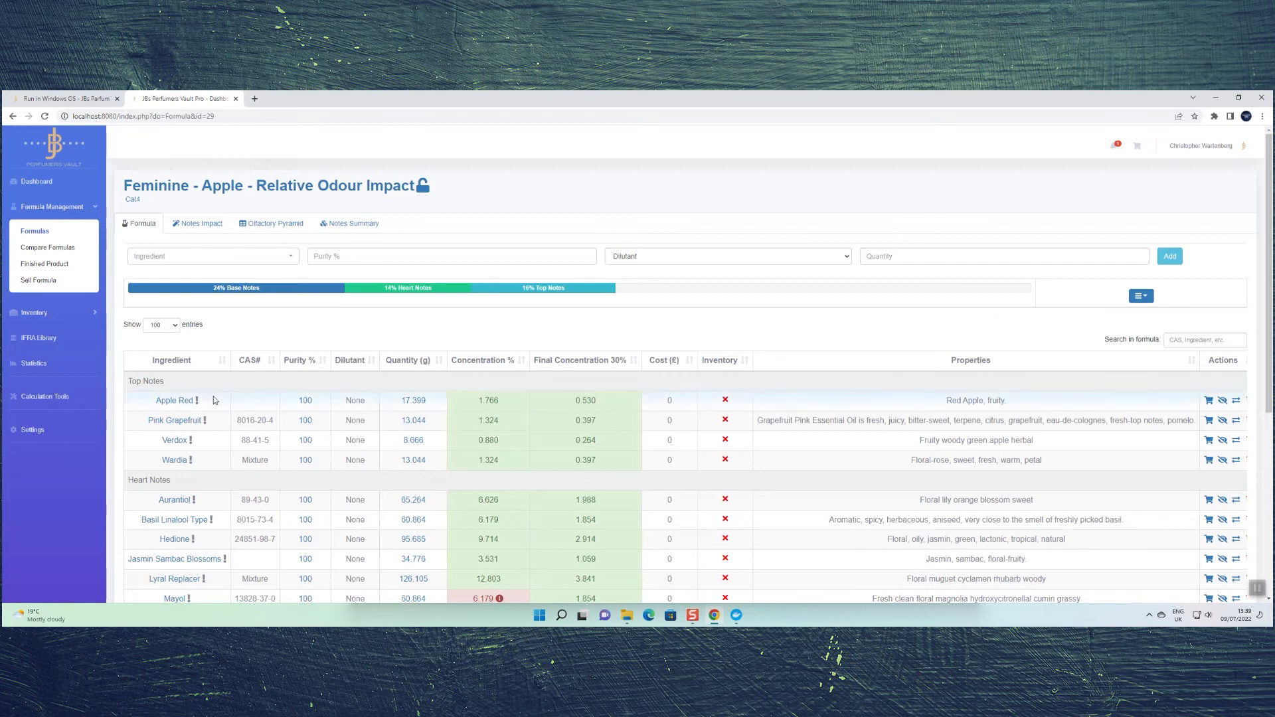
- Search the formula's ingredient selector for "femin" and choose the Feminine - Apple - Relative Odour Impact mixture
click(210, 261)
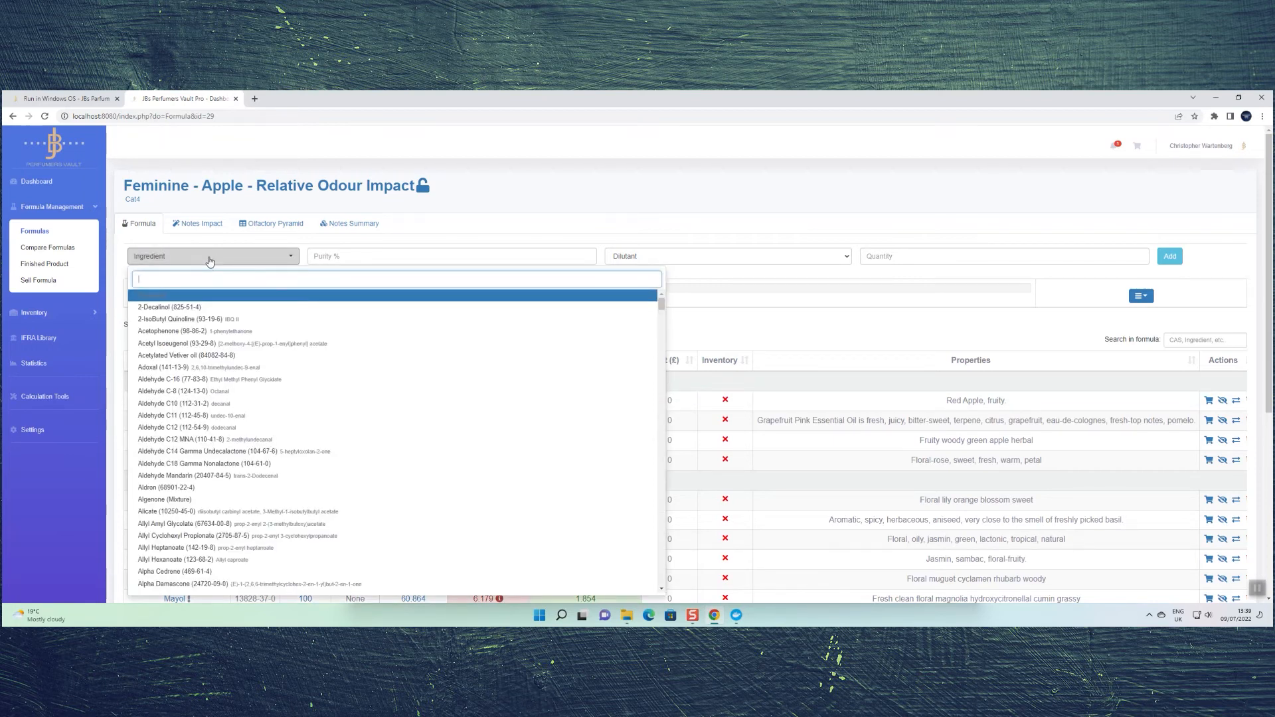
text(femin)
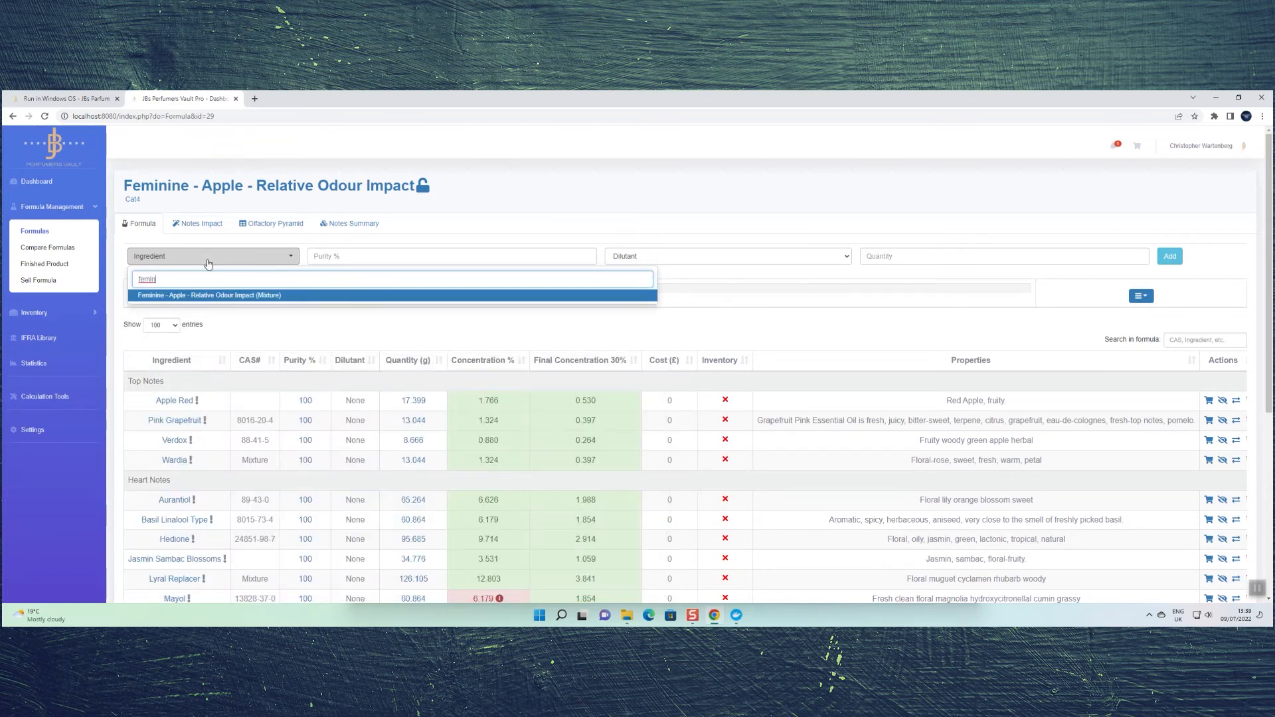
click(243, 300)
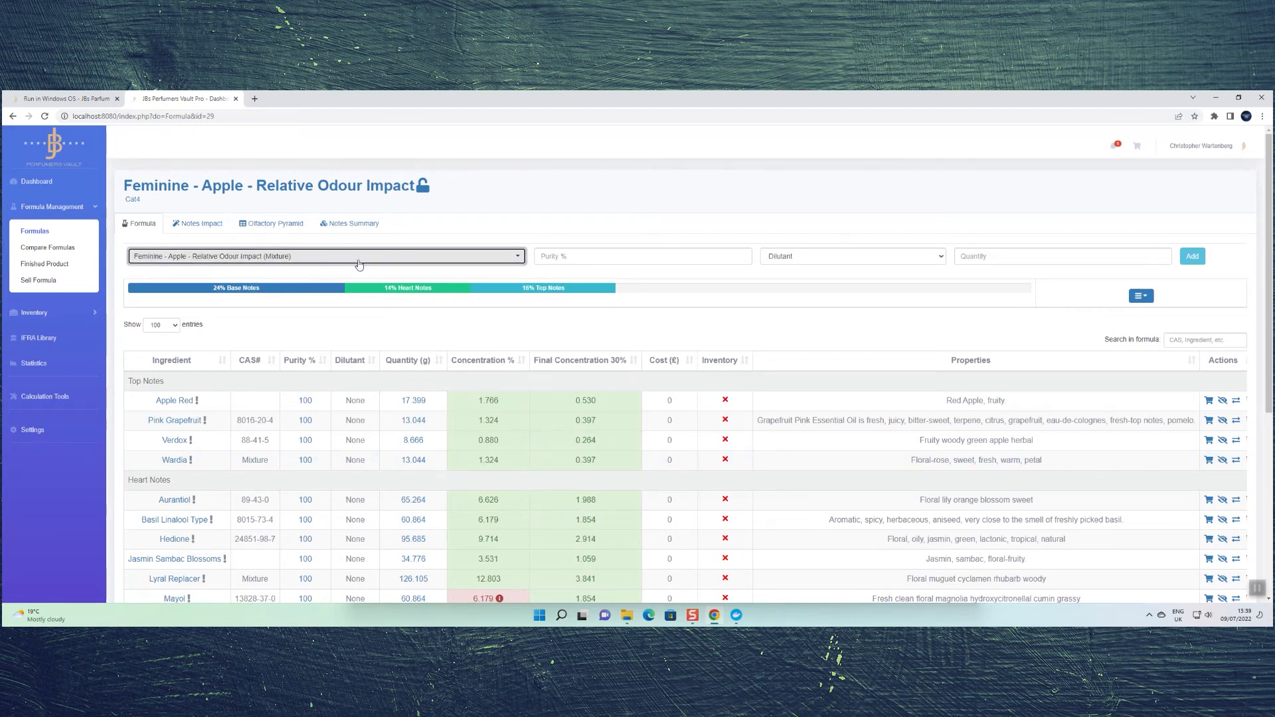
scroll(219, 385, down, 3)
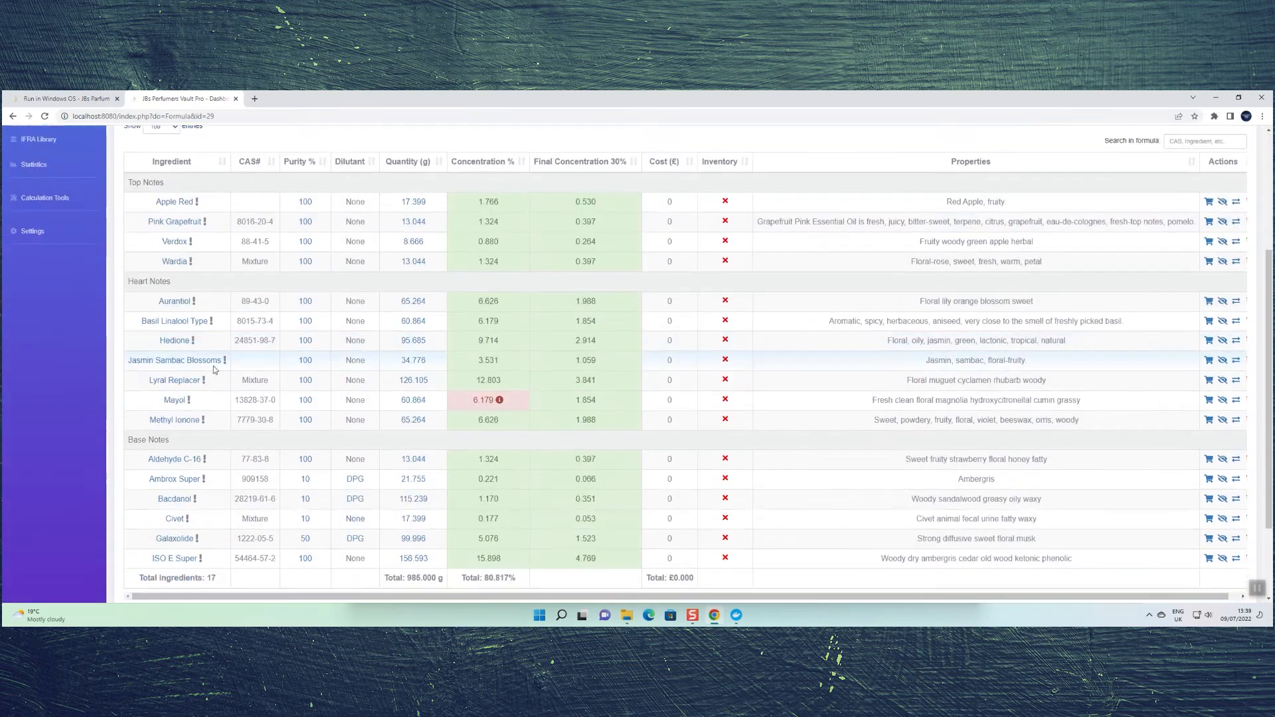
scroll(199, 249, up, 3)
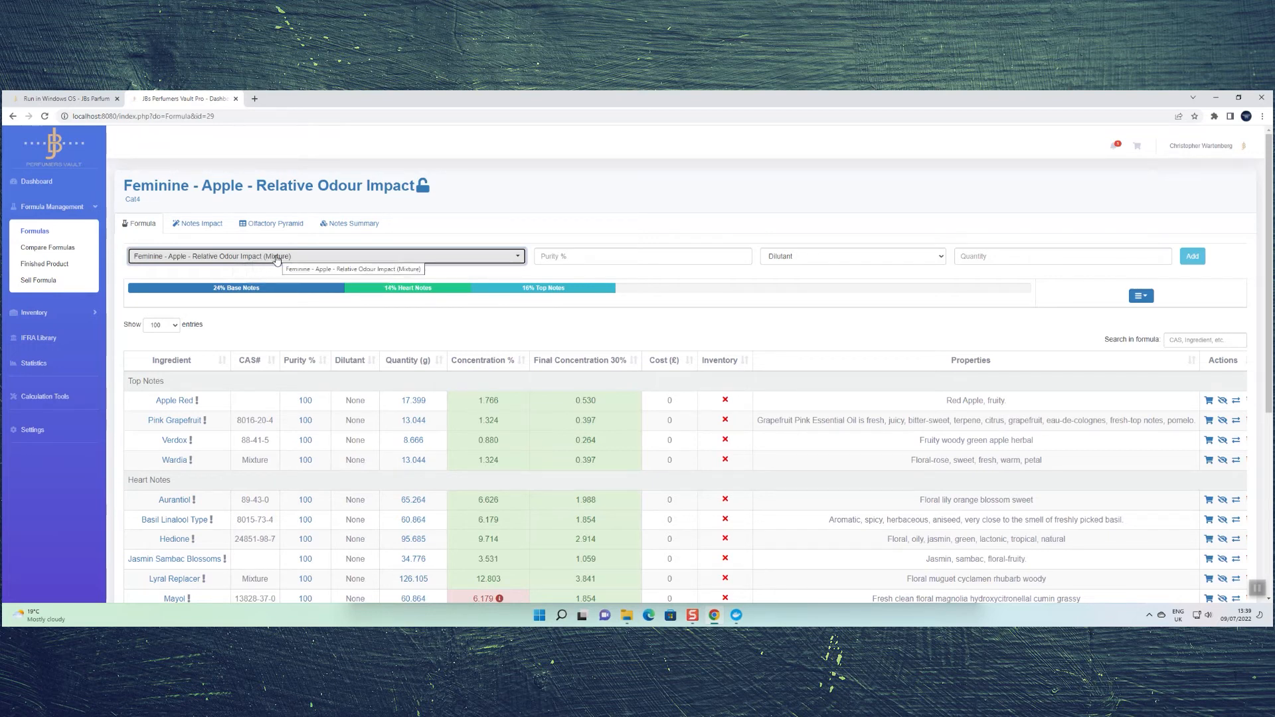
- View the inventory's Batch History and Bottles pages
click(64, 315)
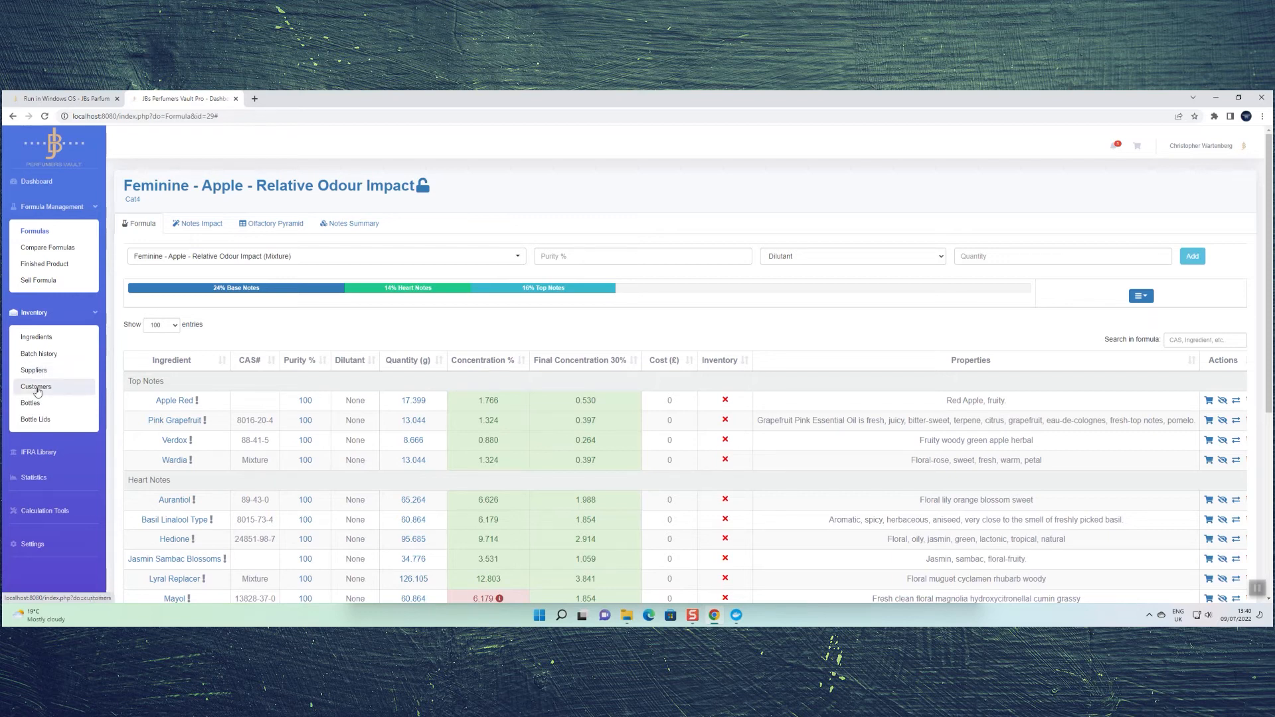
click(55, 359)
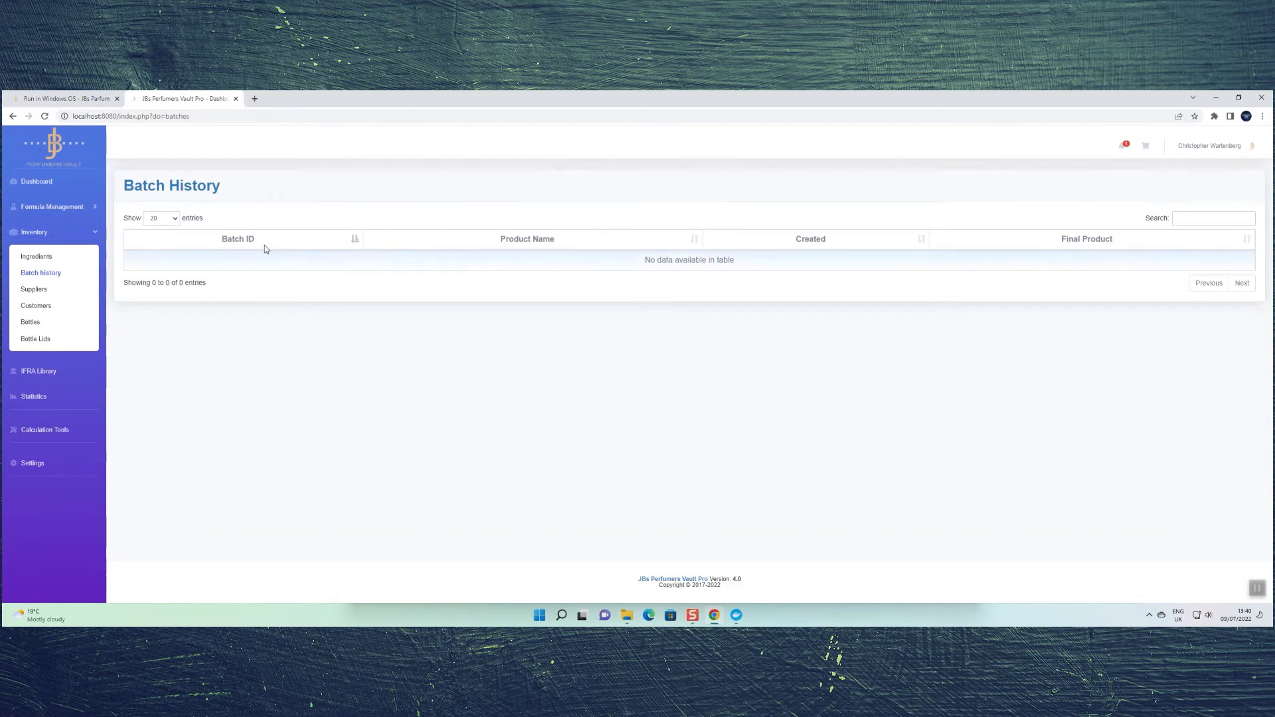
click(49, 324)
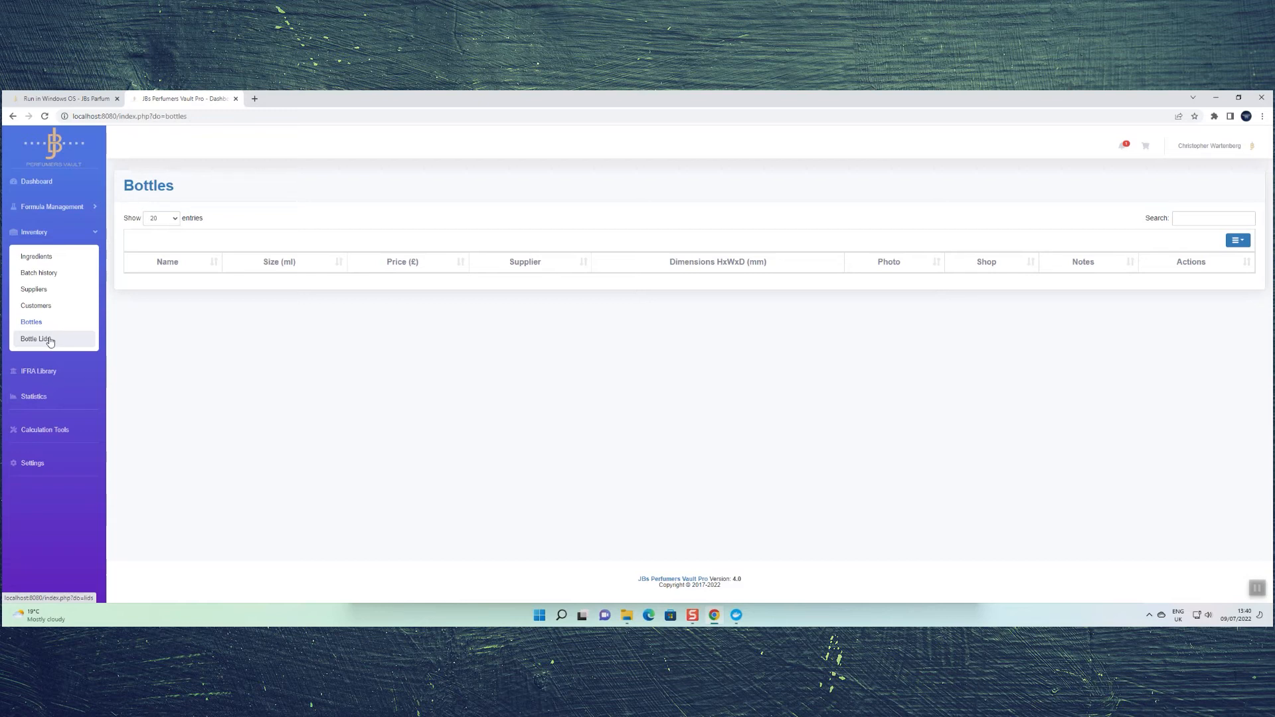
- Open a blank new-ingredient form from the ingredients inventory and review its identification and purity fields
click(37, 257)
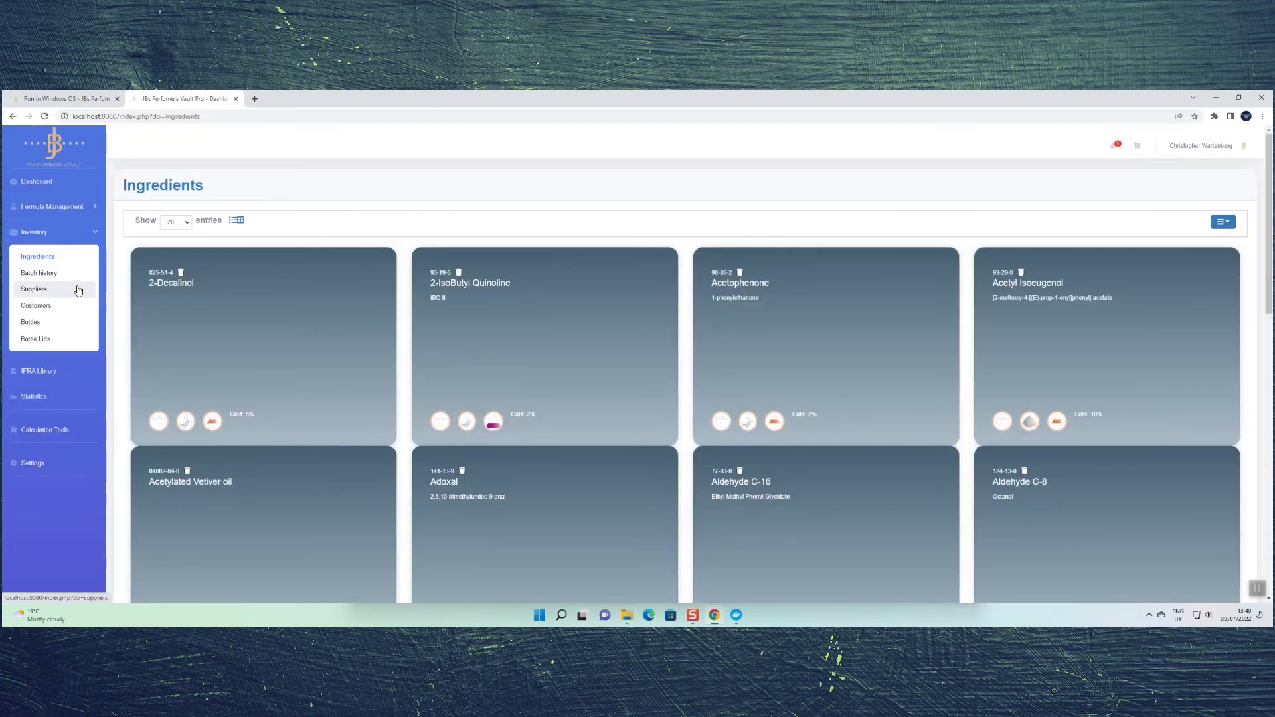
click(1223, 222)
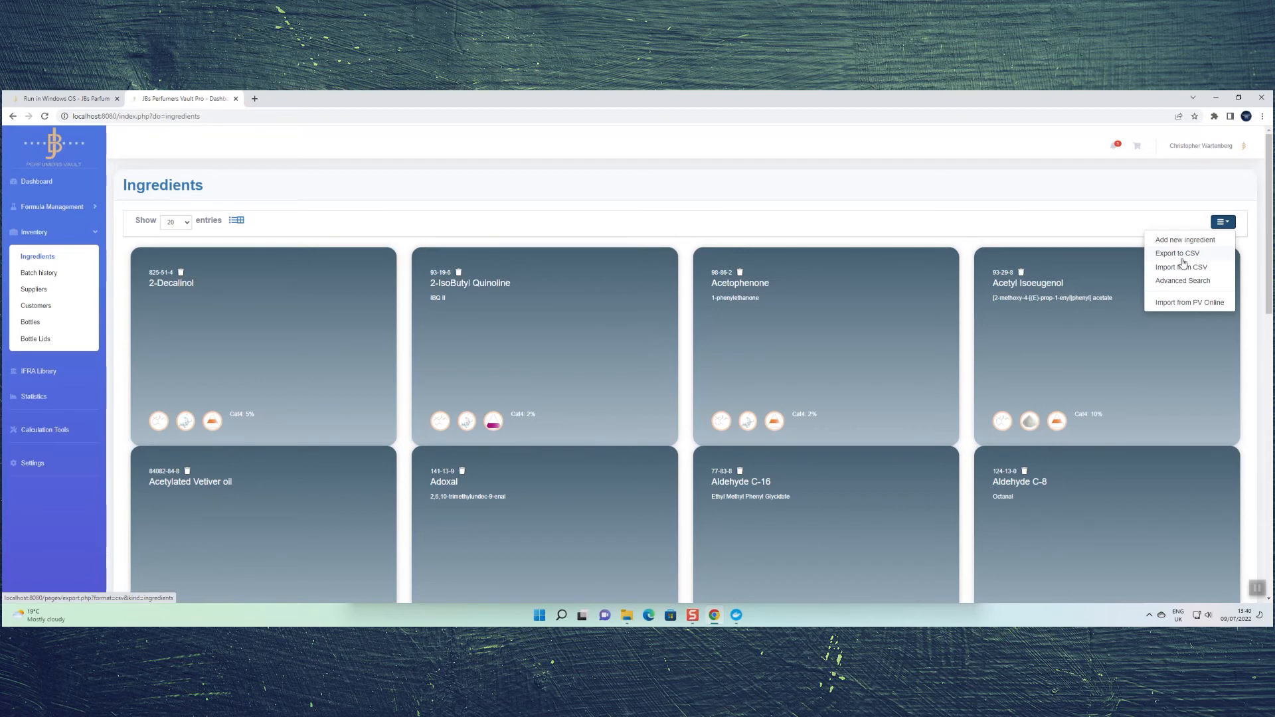
click(1185, 240)
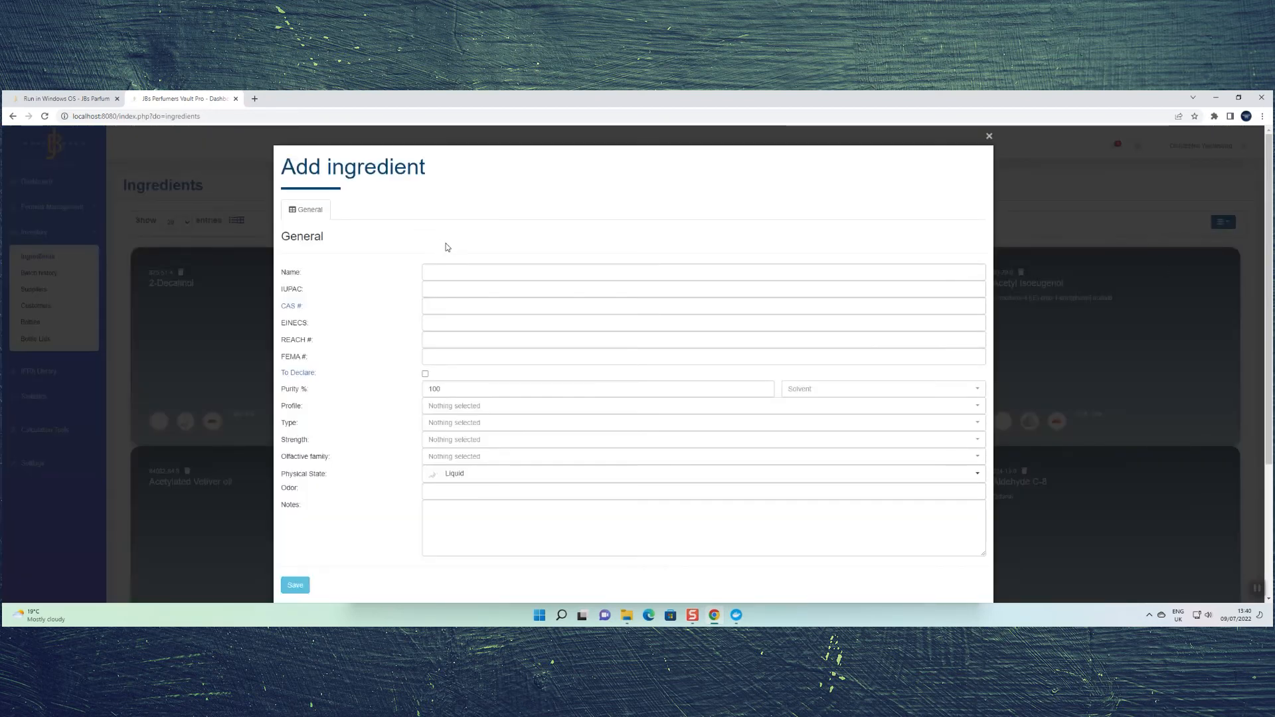
click(432, 274)
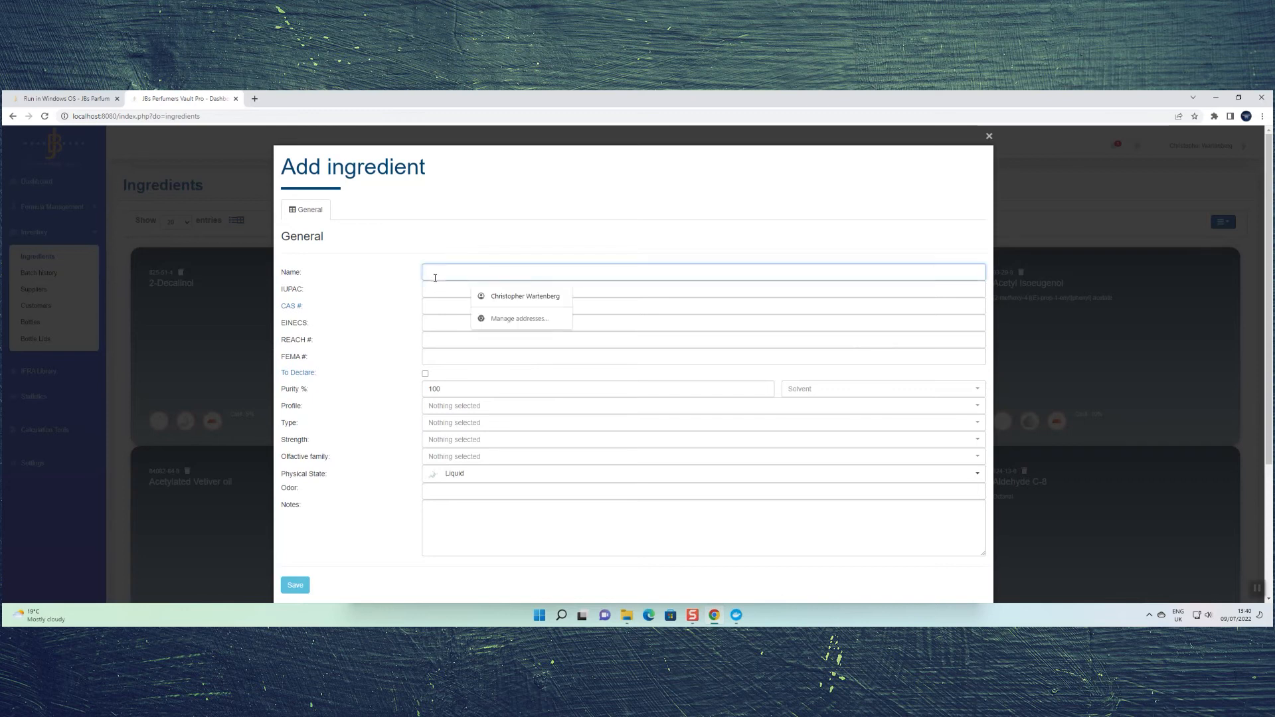
click(460, 238)
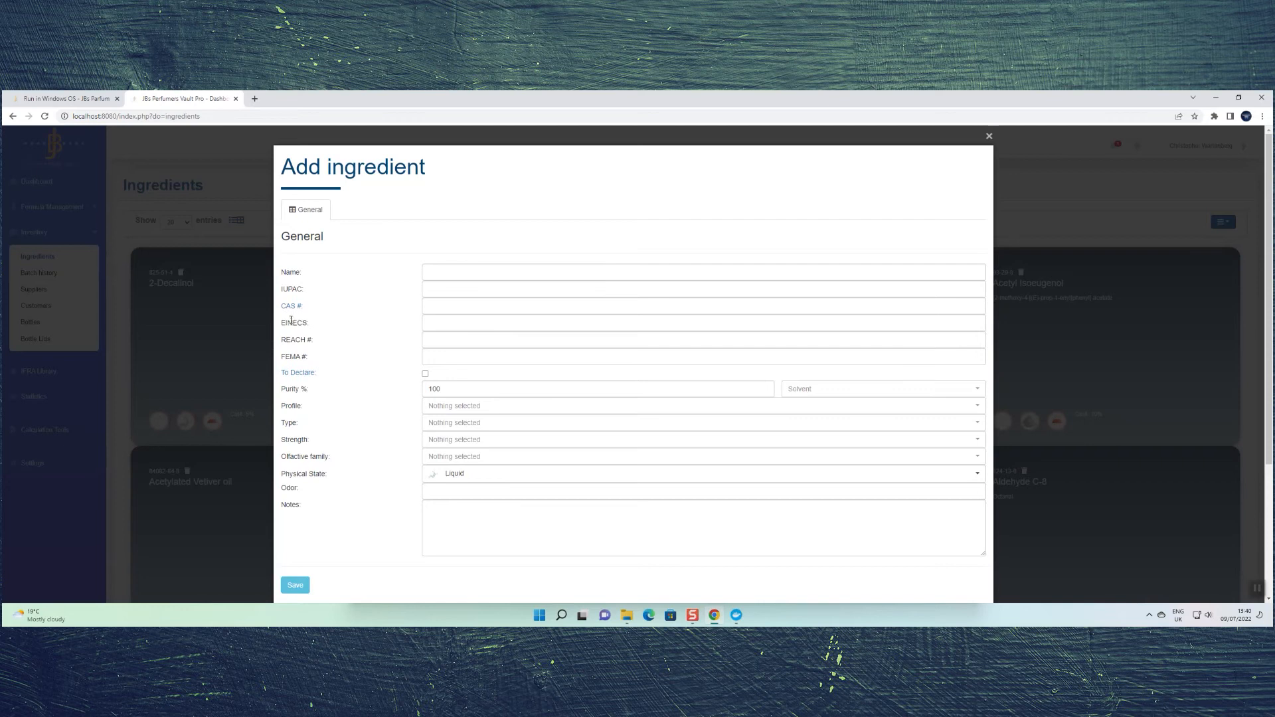
click(444, 391)
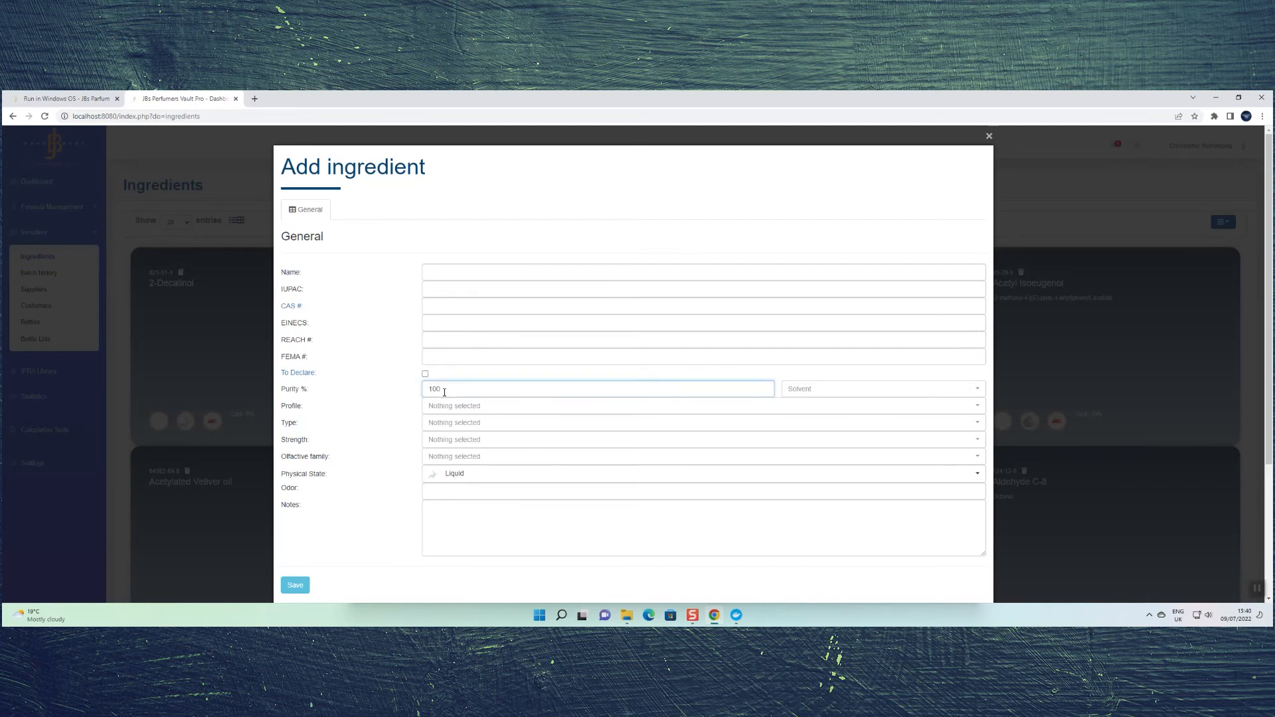
- Check the available Profile, Type, Strength and Olfactive family choices in the new-ingredient form
click(449, 406)
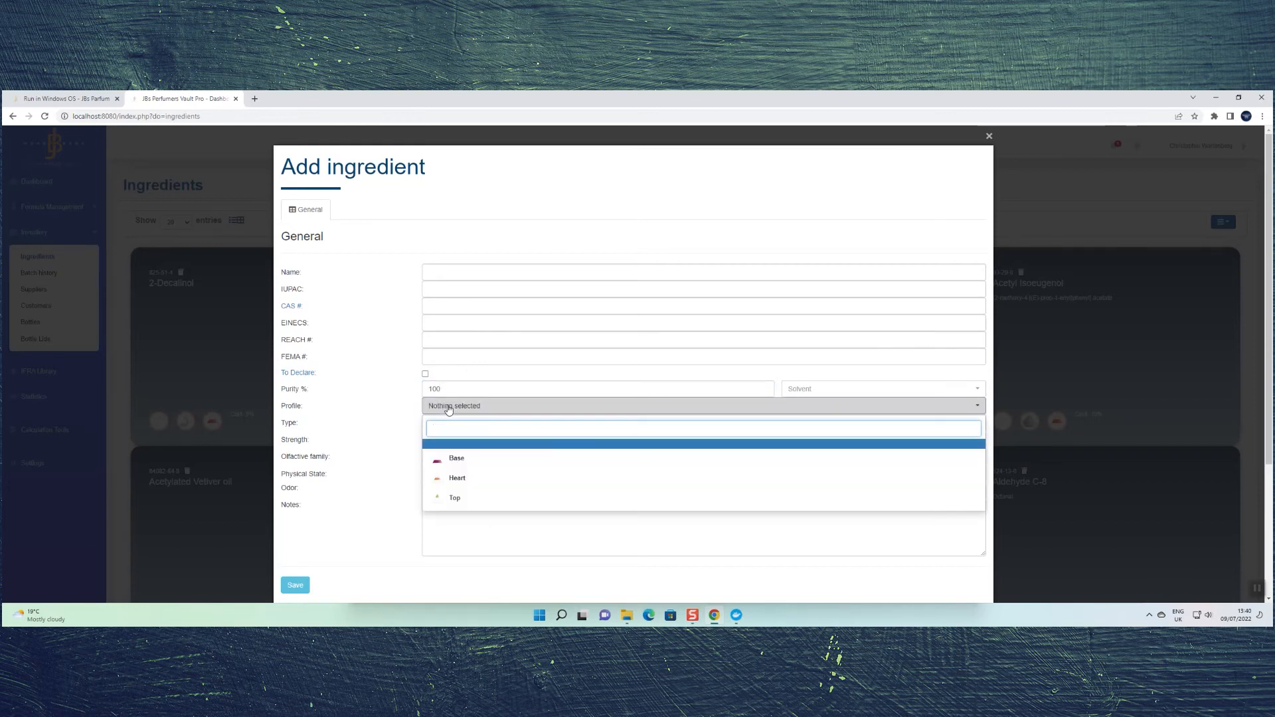
click(448, 406)
click(478, 423)
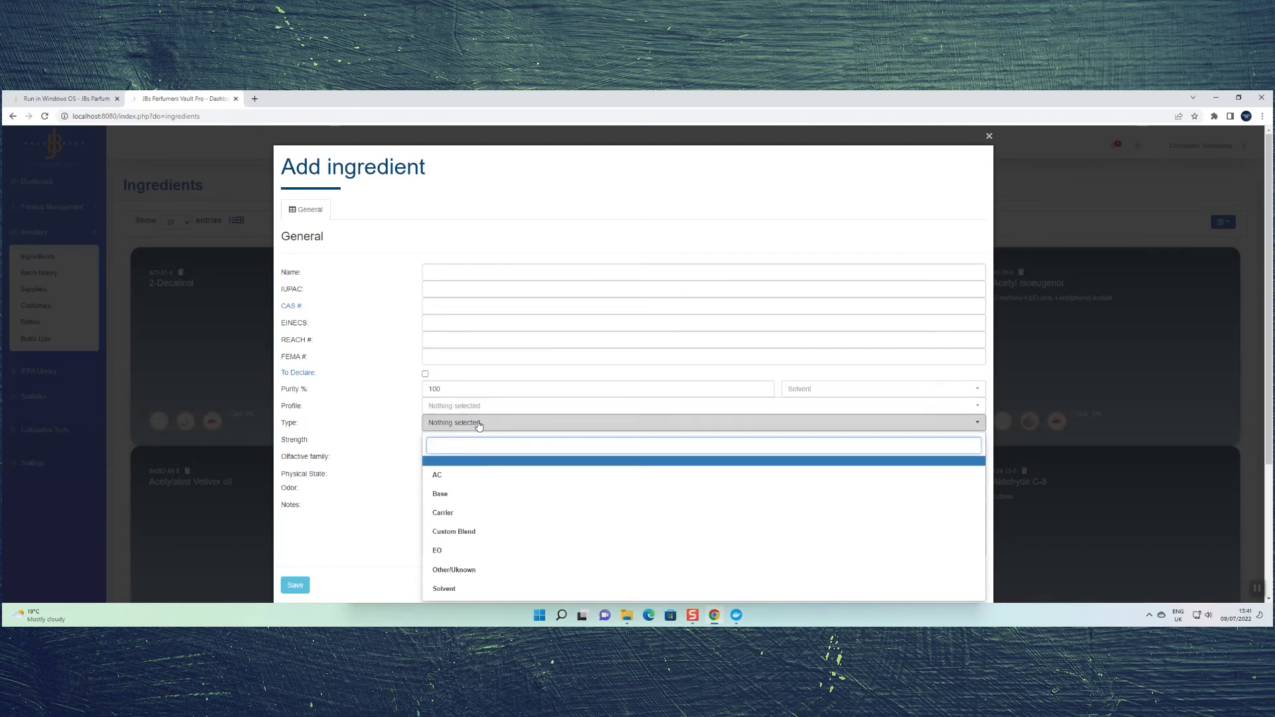
click(394, 448)
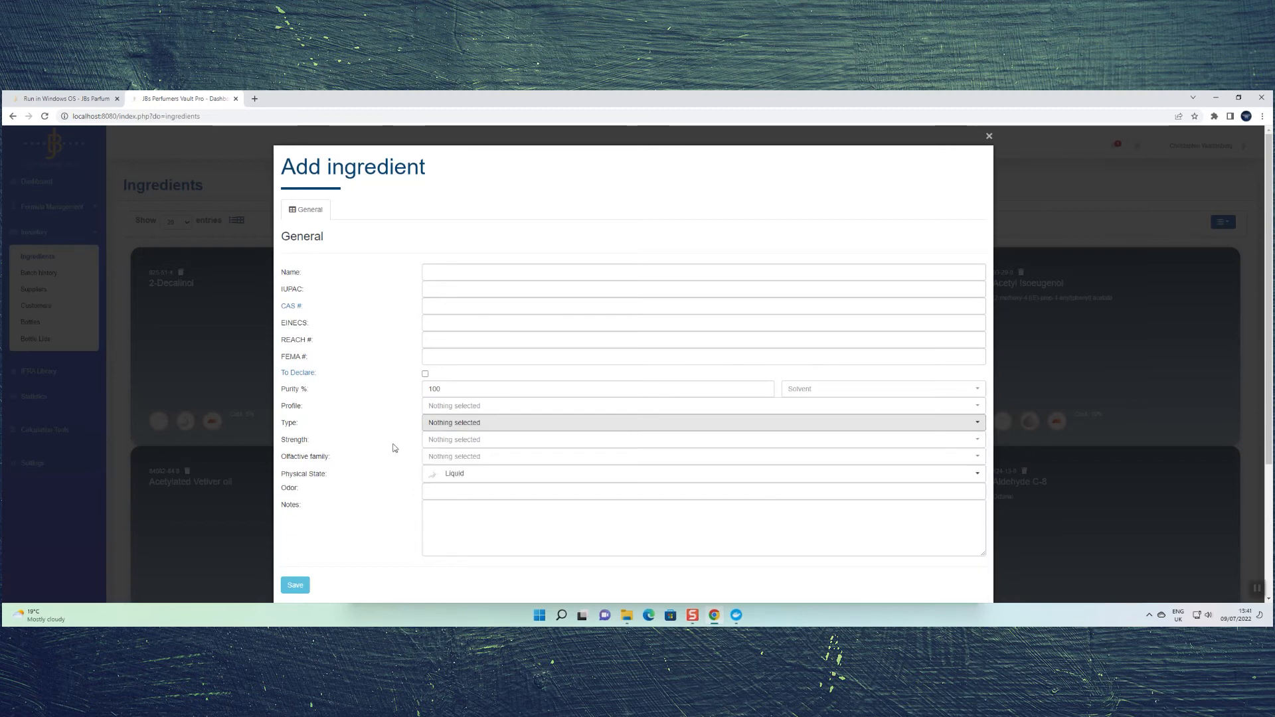
click(451, 440)
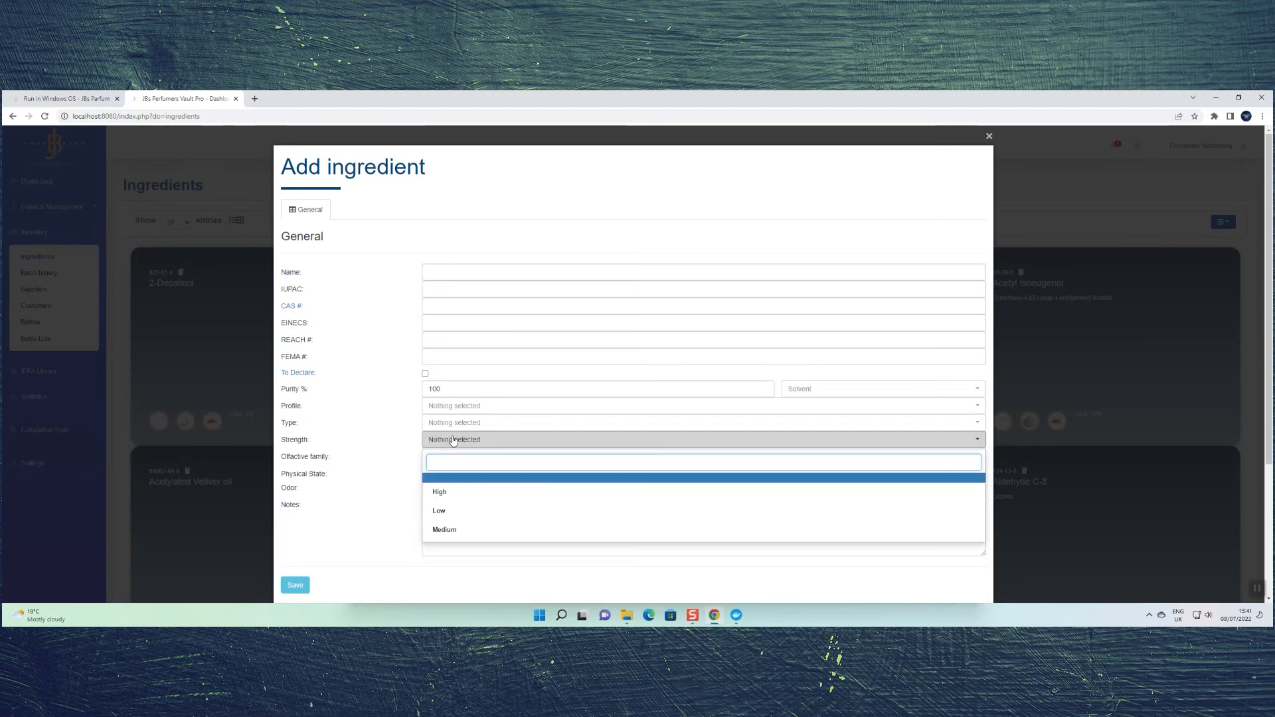
click(407, 437)
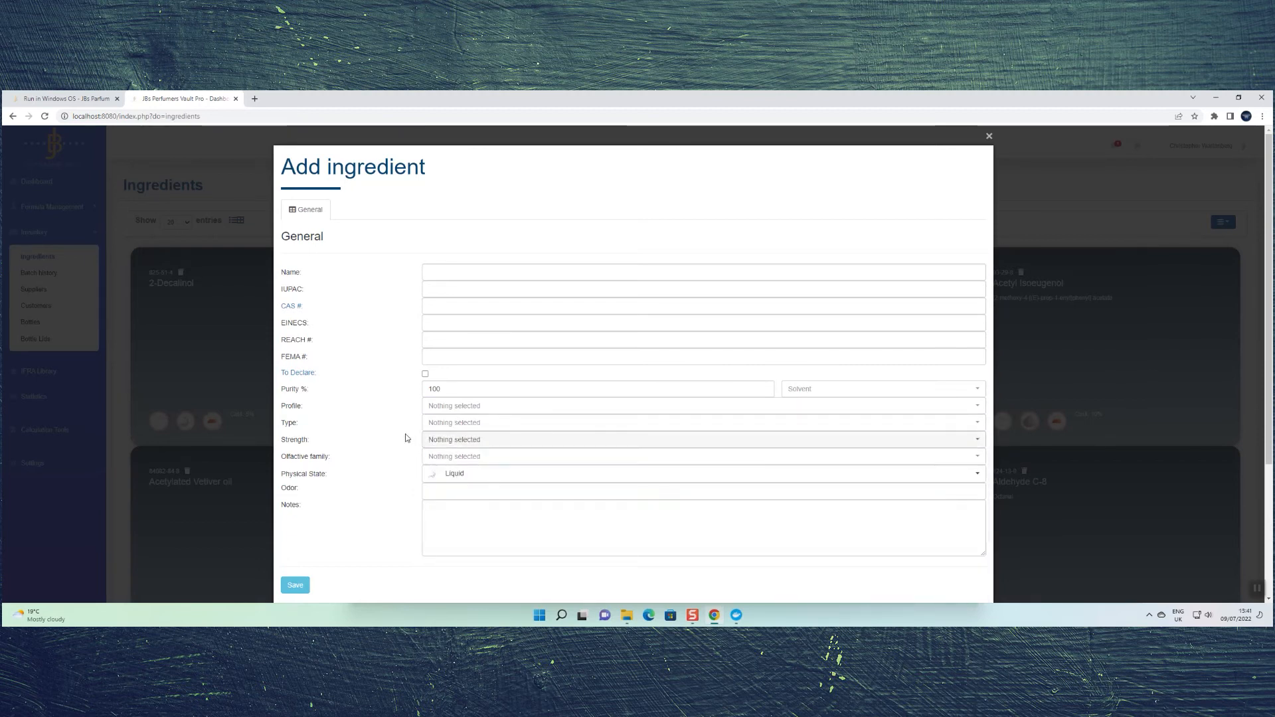
click(457, 459)
click(414, 476)
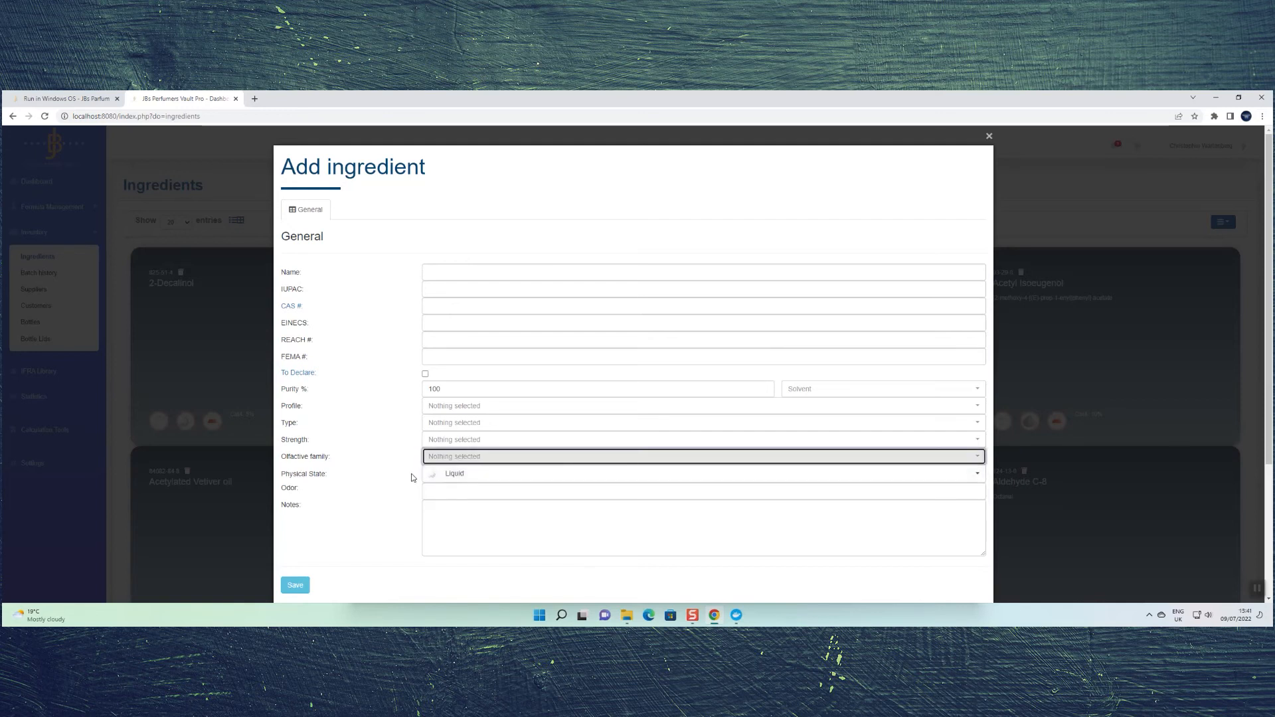
- Check the form's Odor and Notes fields and close it without saving an ingredient
click(453, 491)
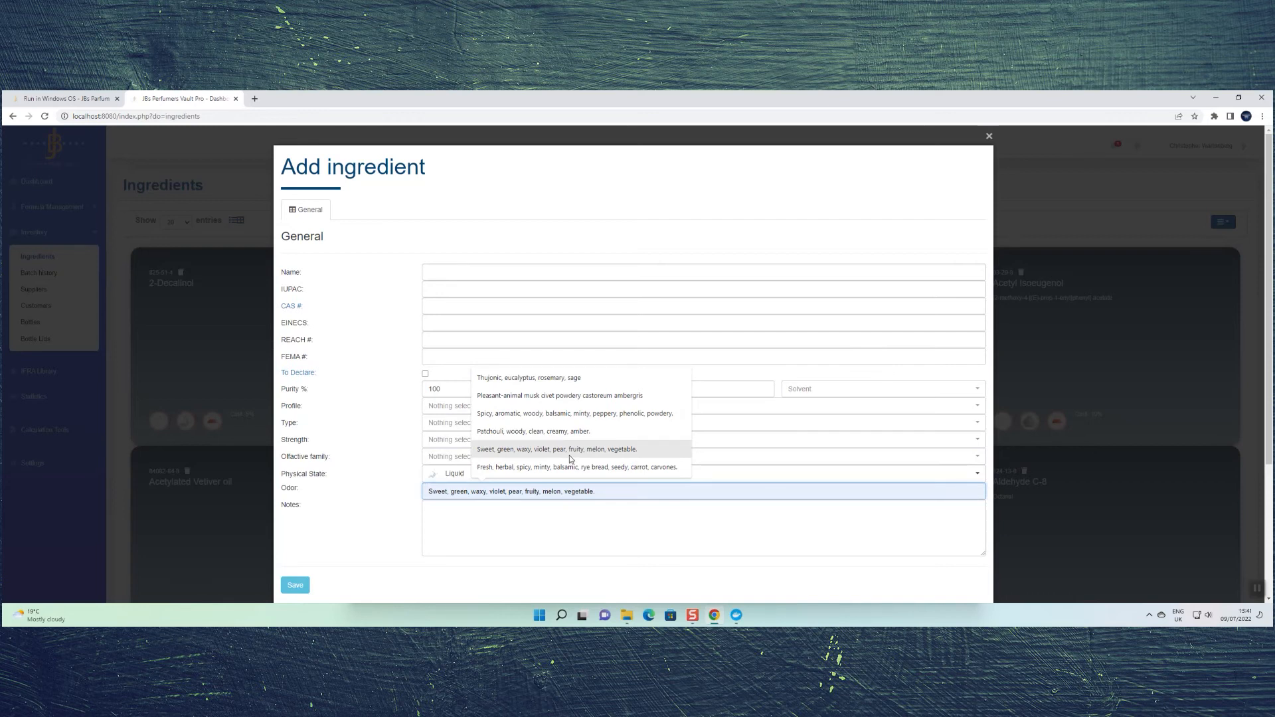
click(498, 531)
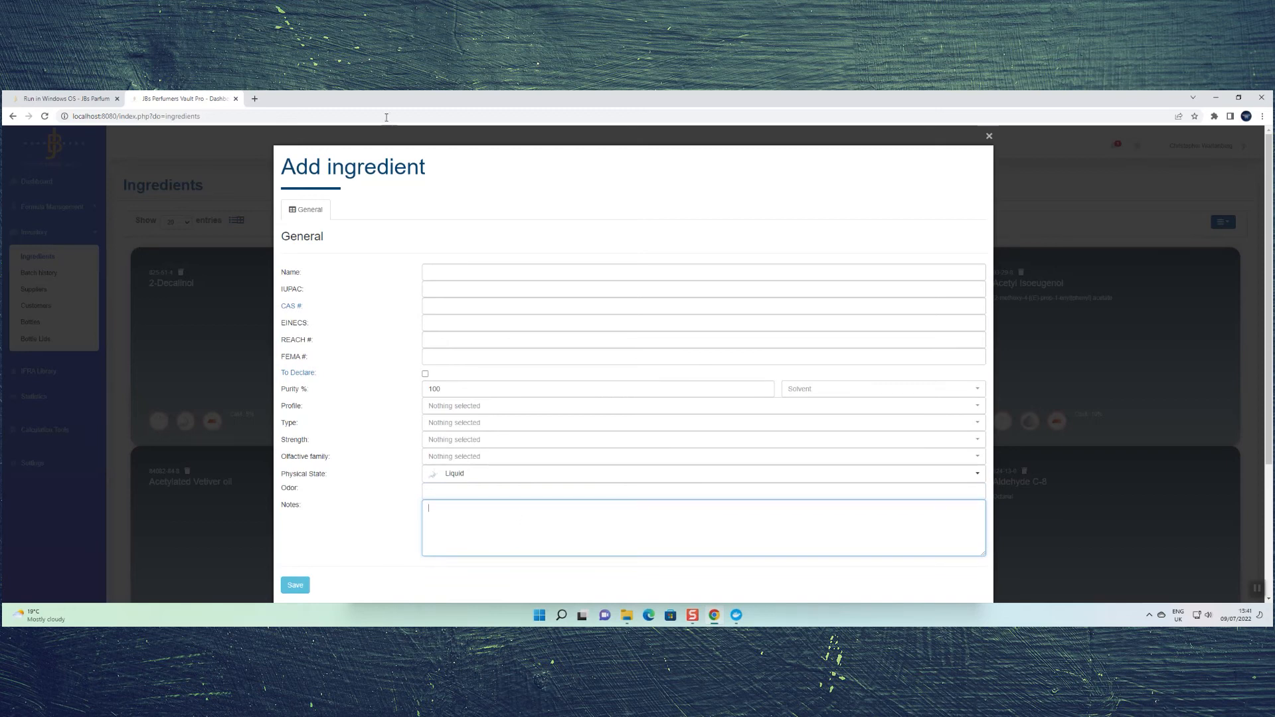
scroll(334, 354, down, 3)
scroll(334, 353, up, 3)
click(988, 137)
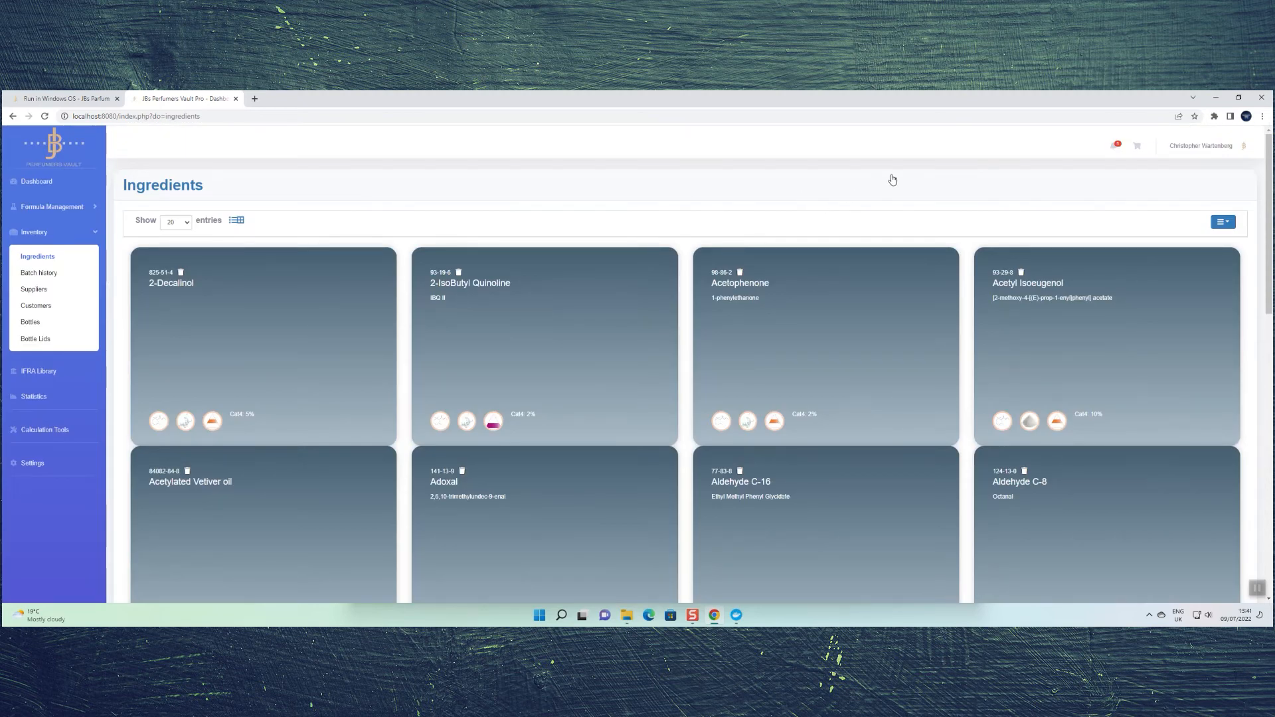
click(1220, 222)
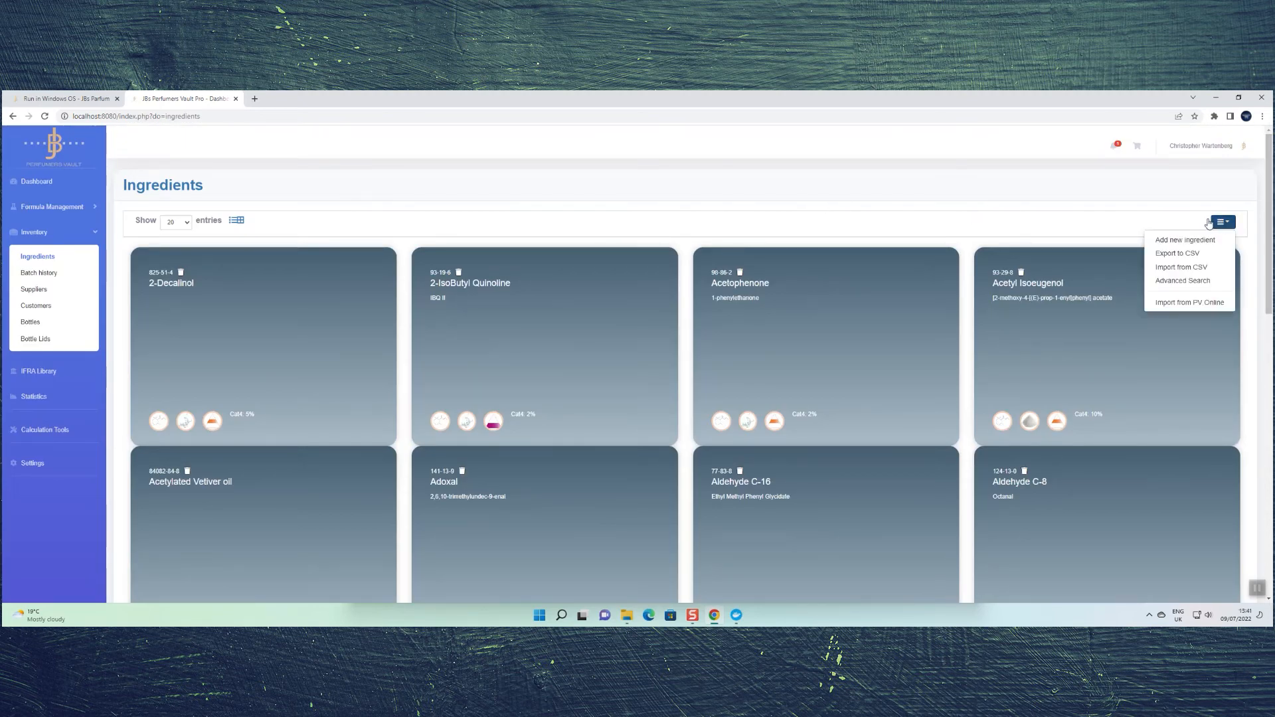
click(1180, 193)
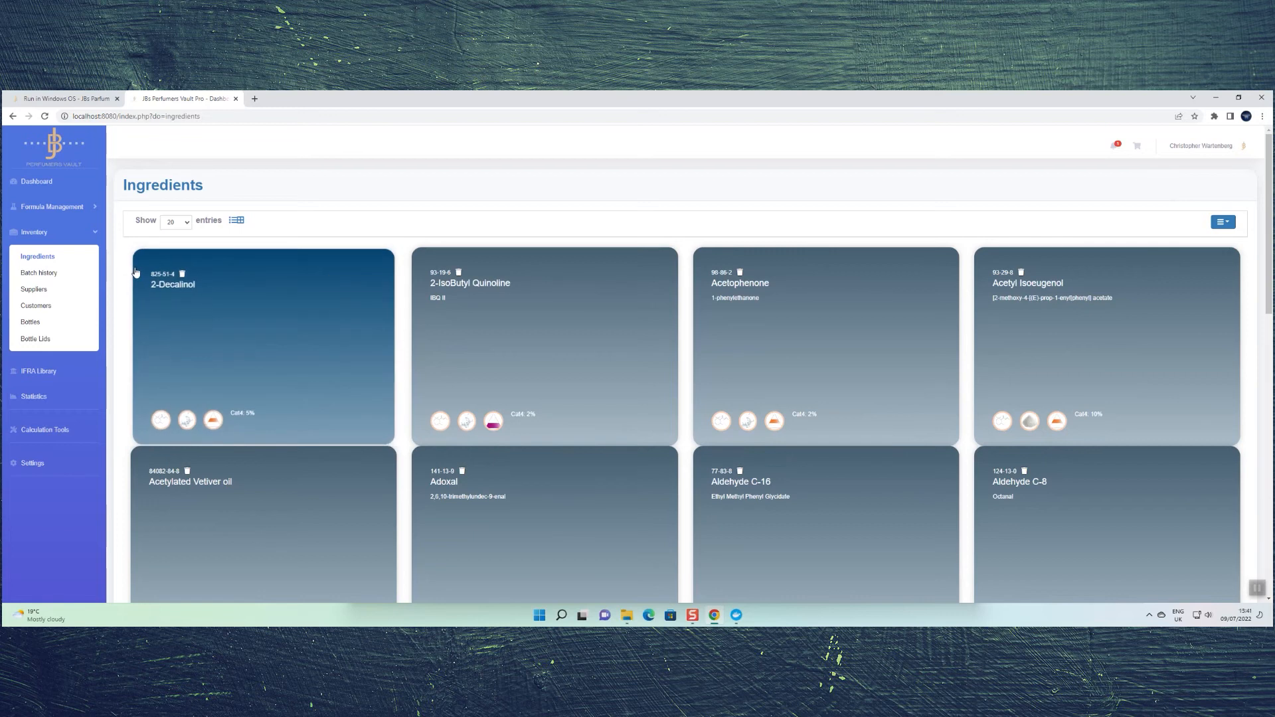
- Open the Feminine - Apple - Relative Odour Impact formula from the second page of the formulas list
click(61, 207)
click(61, 234)
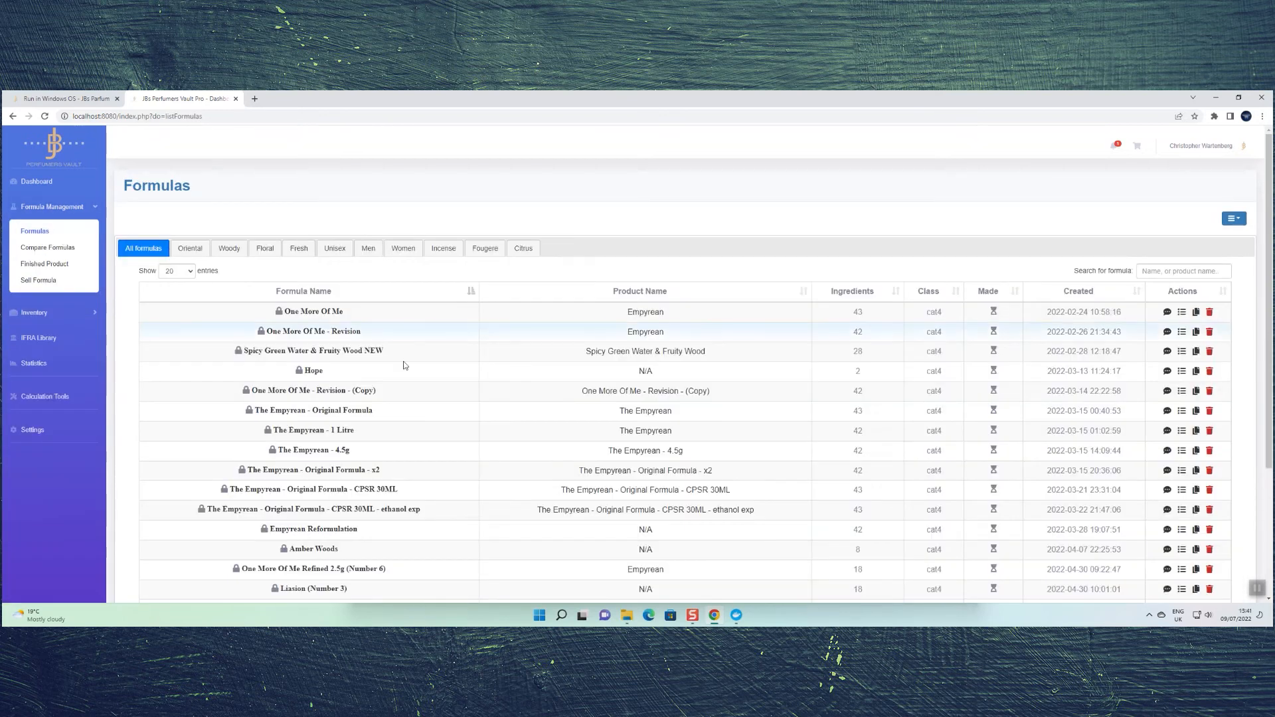
scroll(405, 365, down, 3)
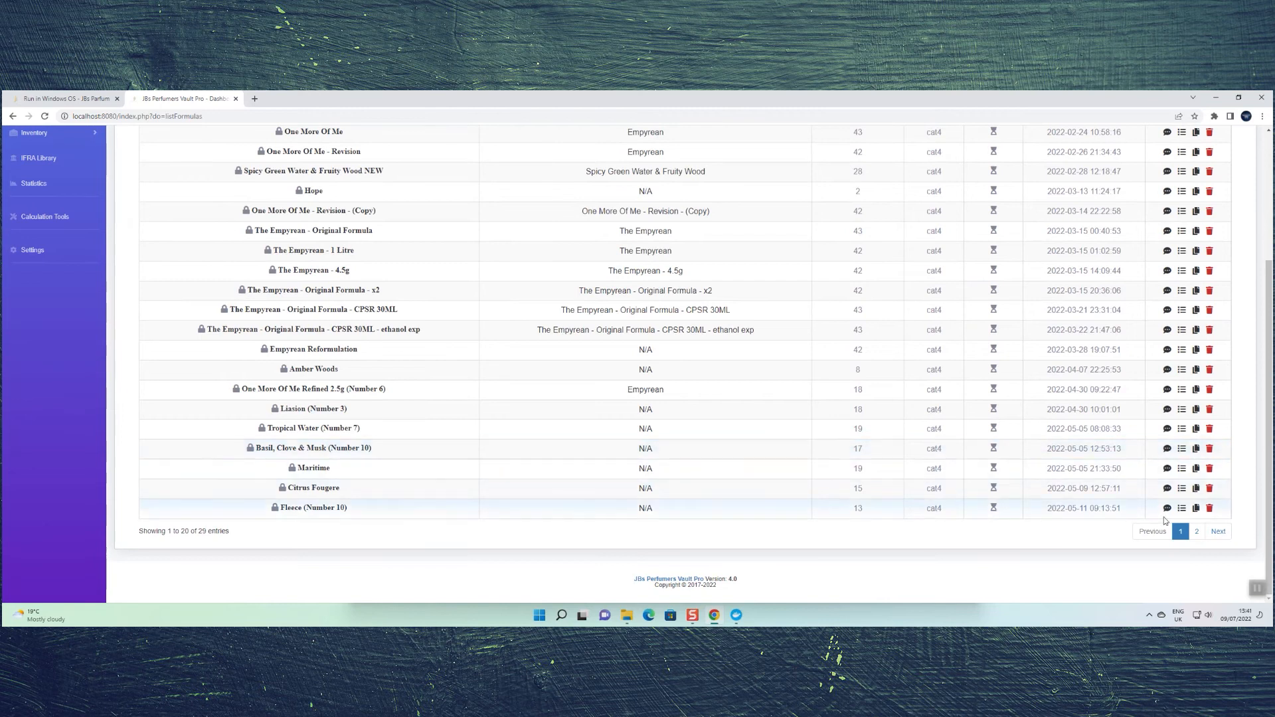
click(1196, 531)
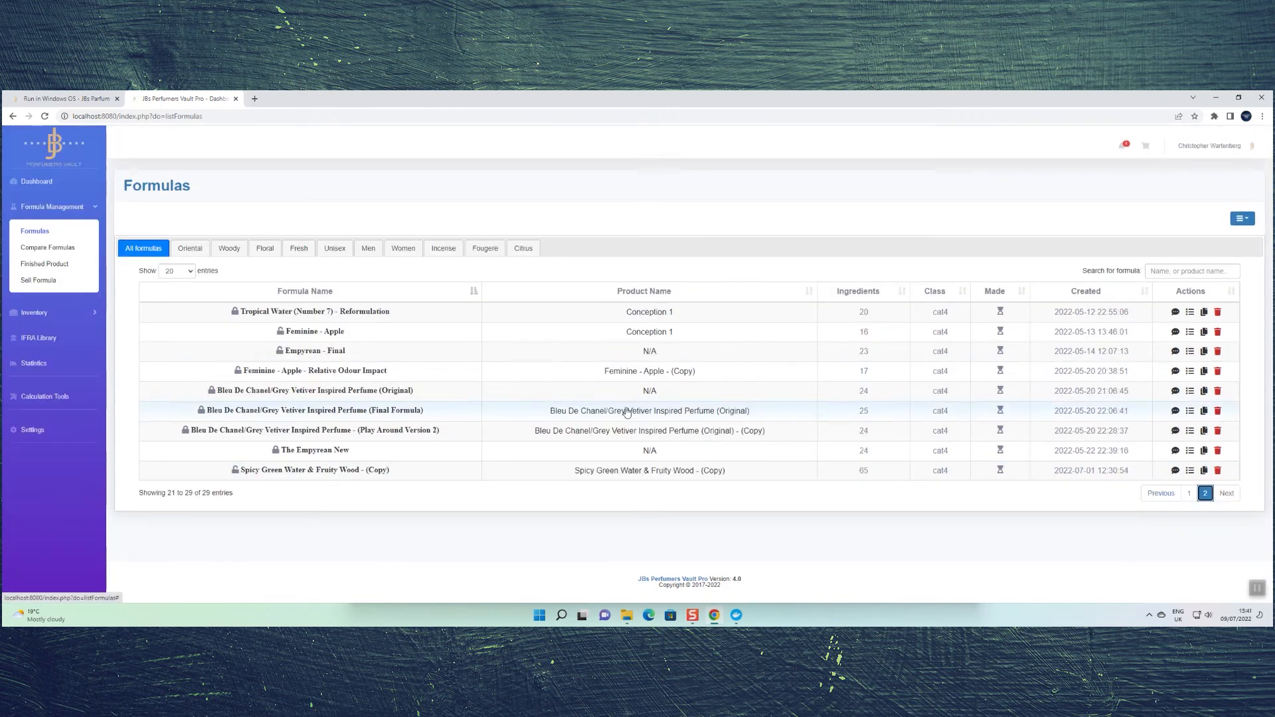
click(315, 370)
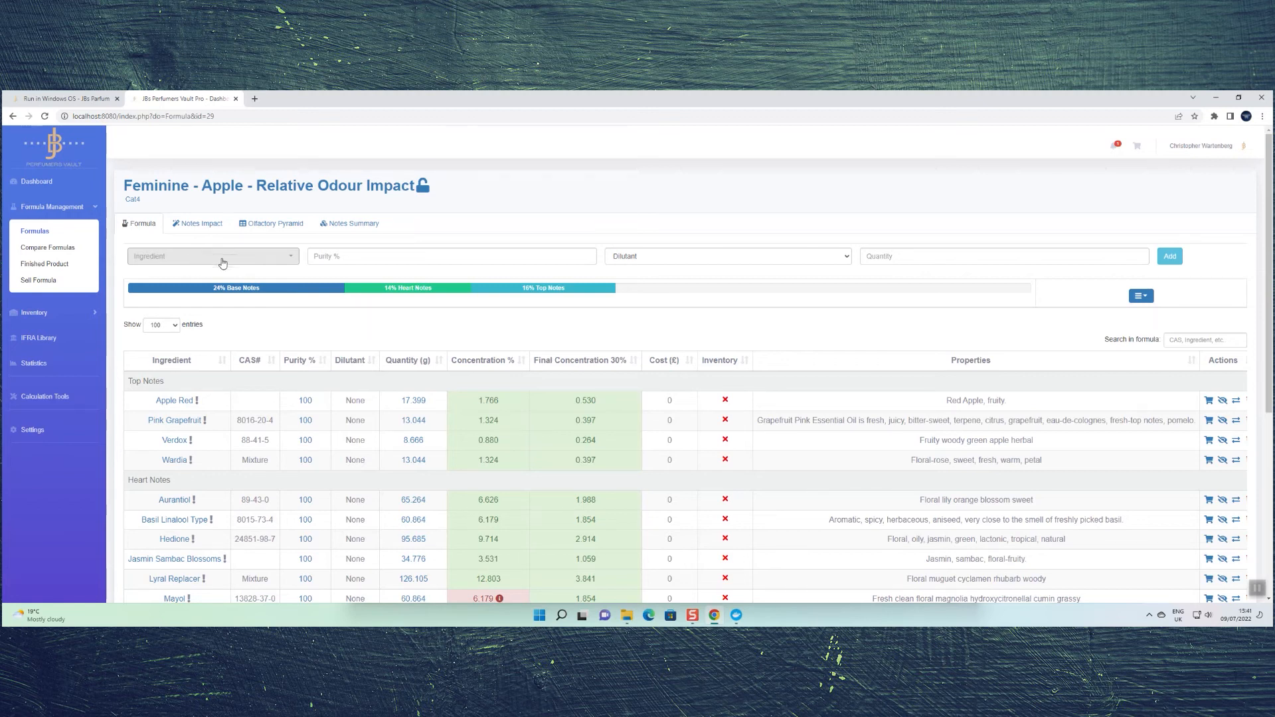
- Lock the formula against changes and unlock it again for editing
click(423, 187)
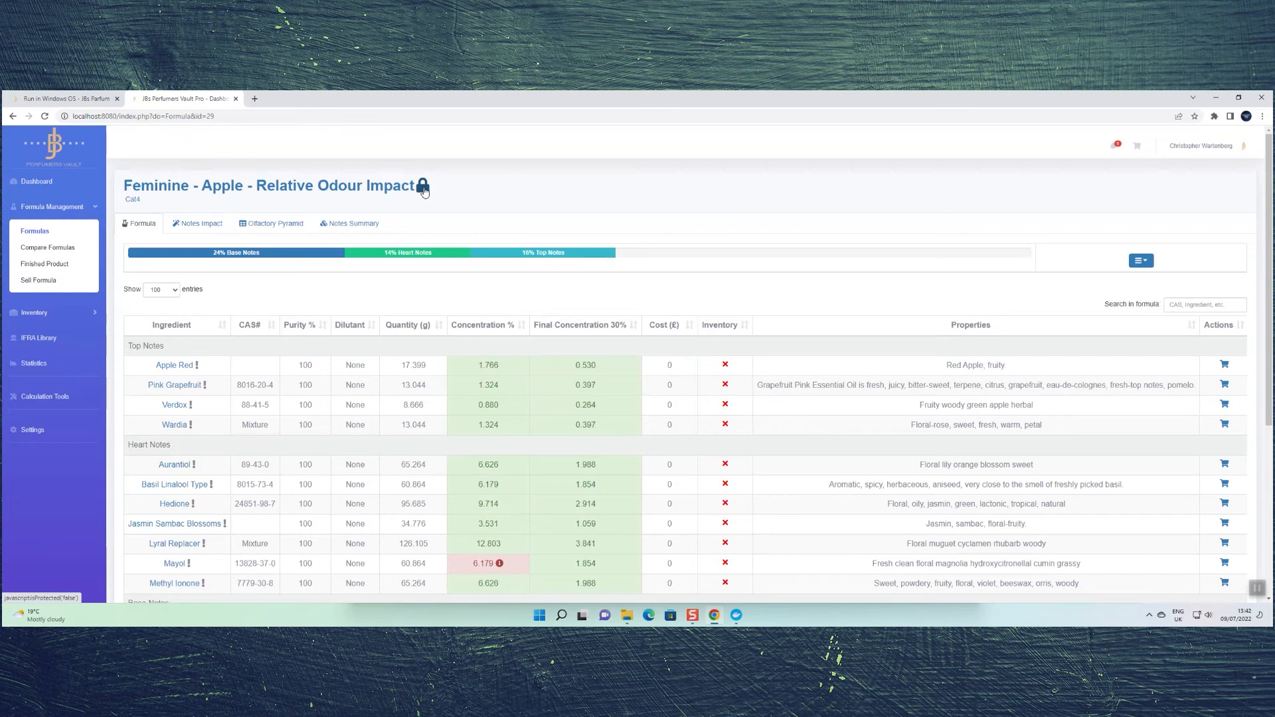
click(422, 187)
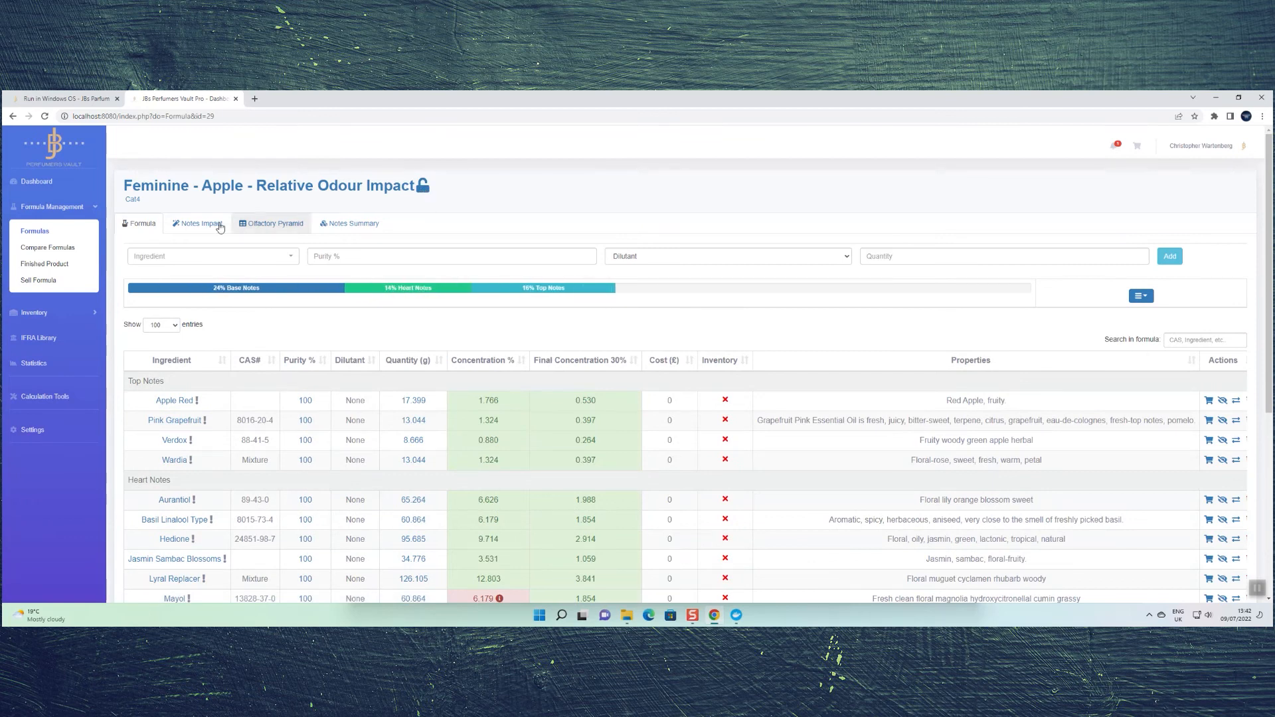
- Choose Aldehyde C12 as the ingredient to add to the formula
click(178, 256)
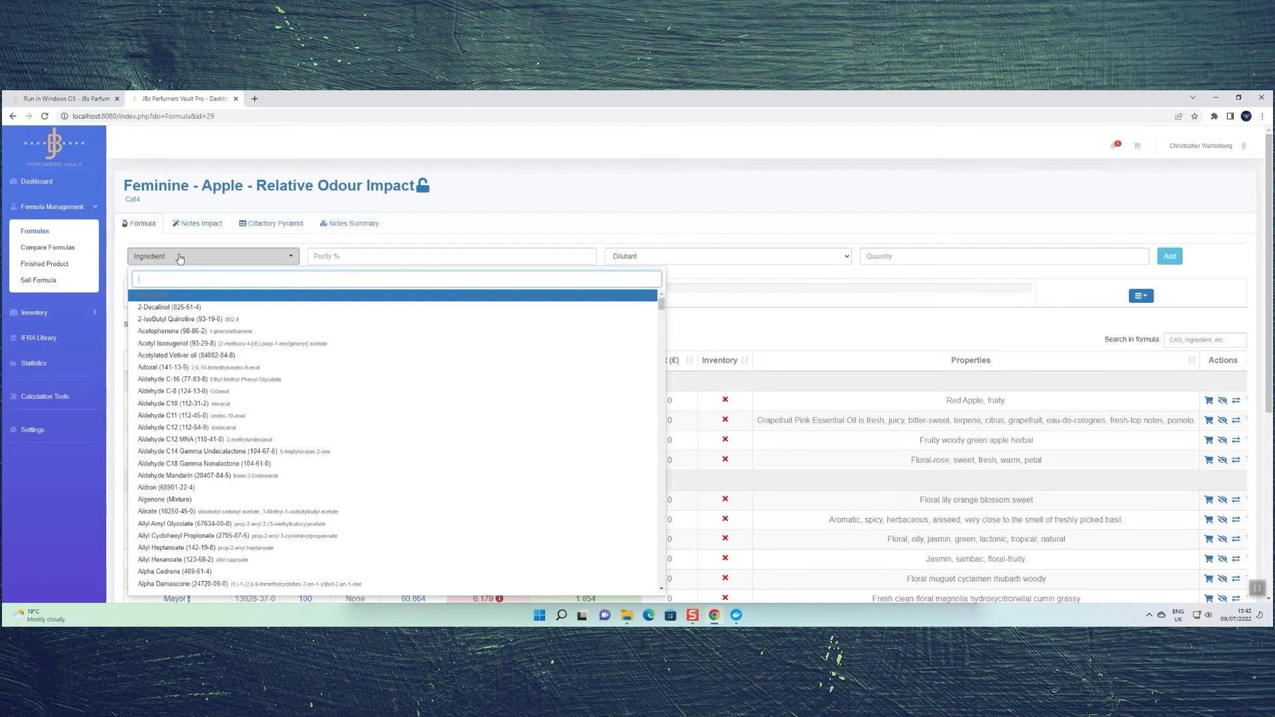
click(190, 380)
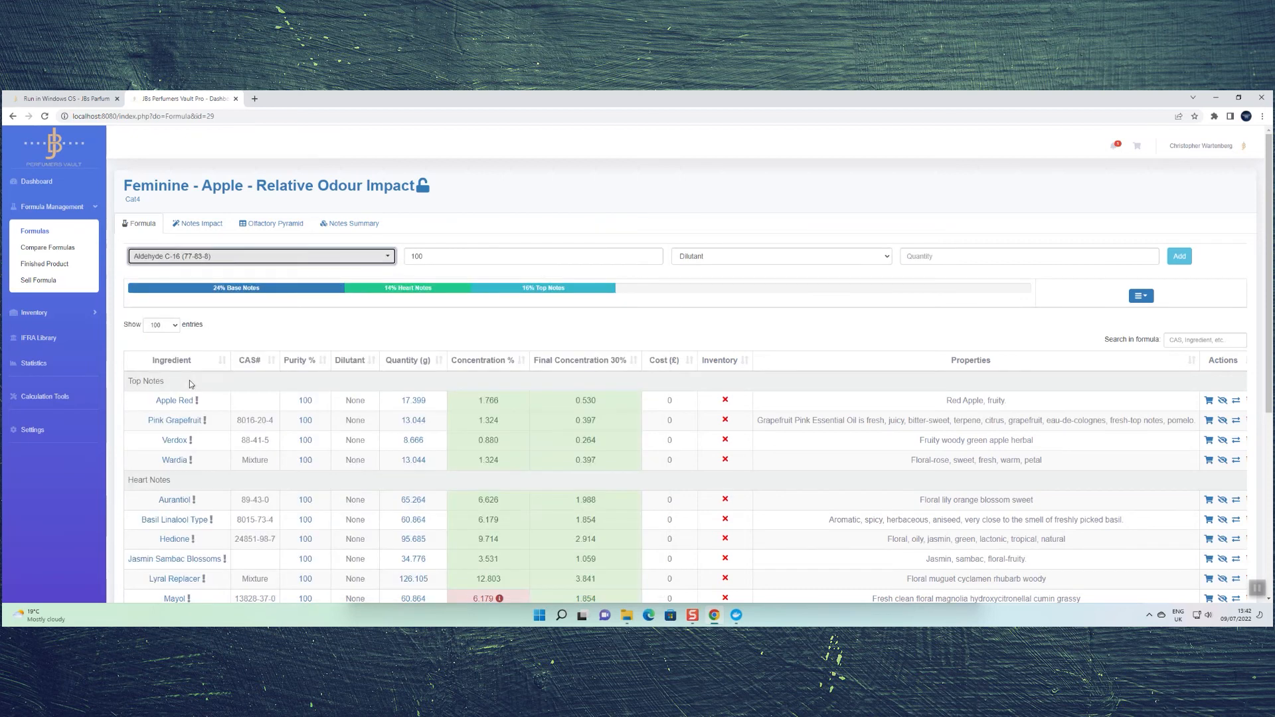
click(258, 259)
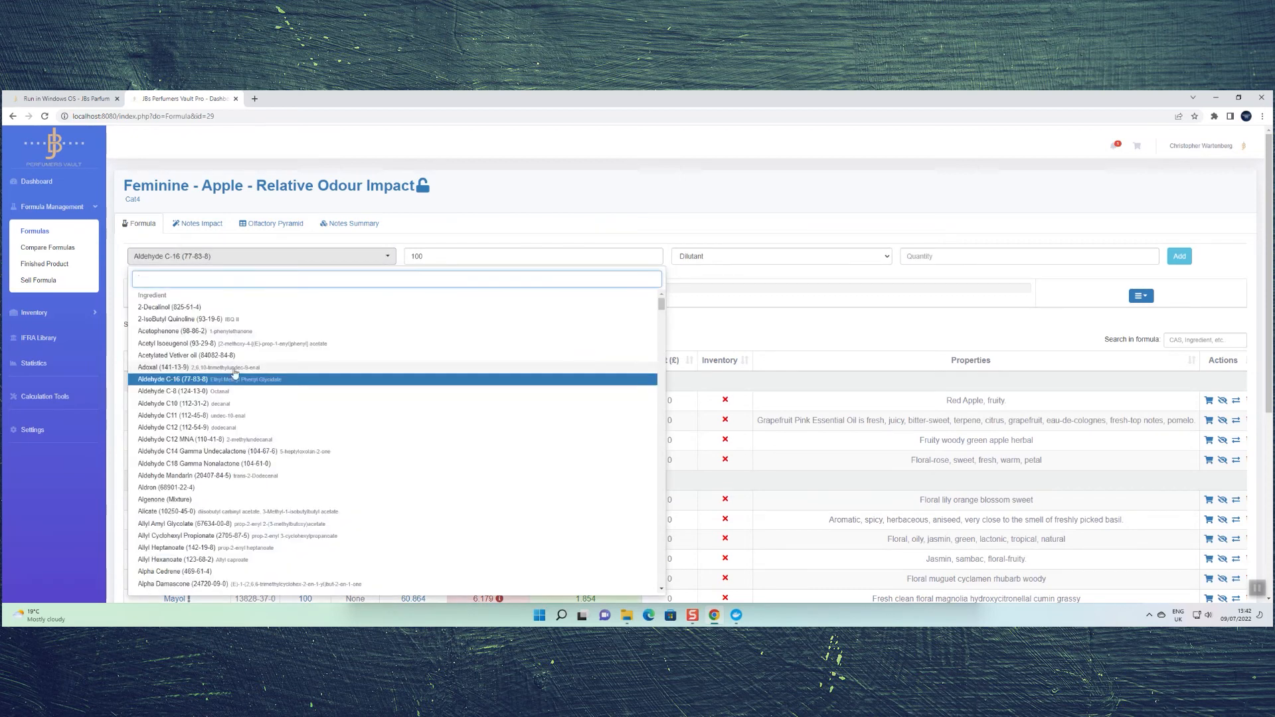
click(192, 428)
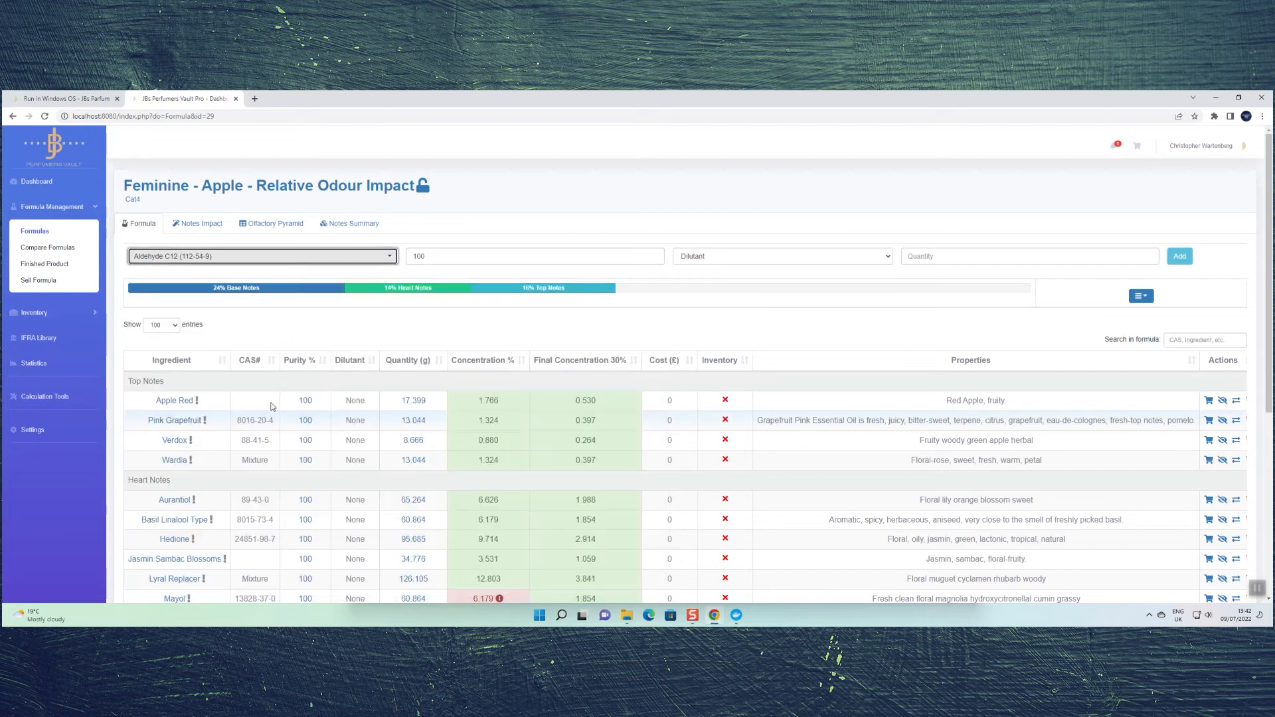
- Set the ingredient's purity to 10%, its dilutant to DPG and its quantity to 0.265, and add it to the formula
click(439, 263)
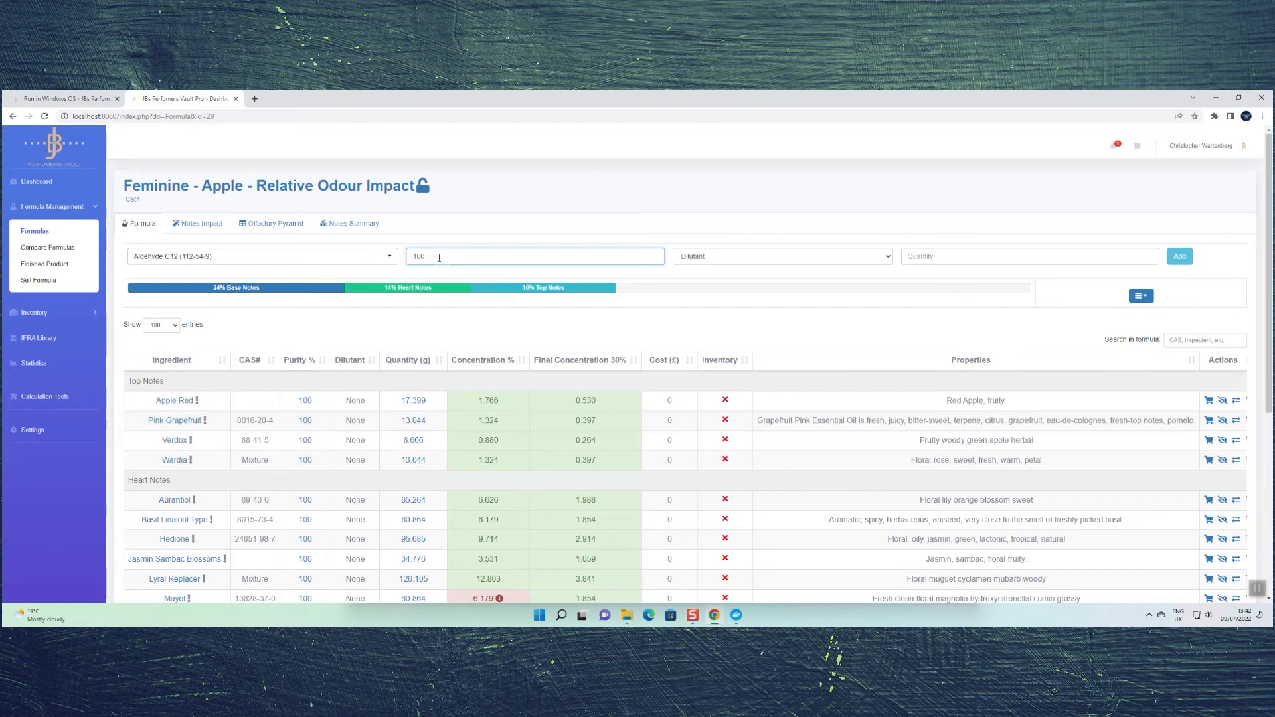
key(BackSpace)
click(844, 255)
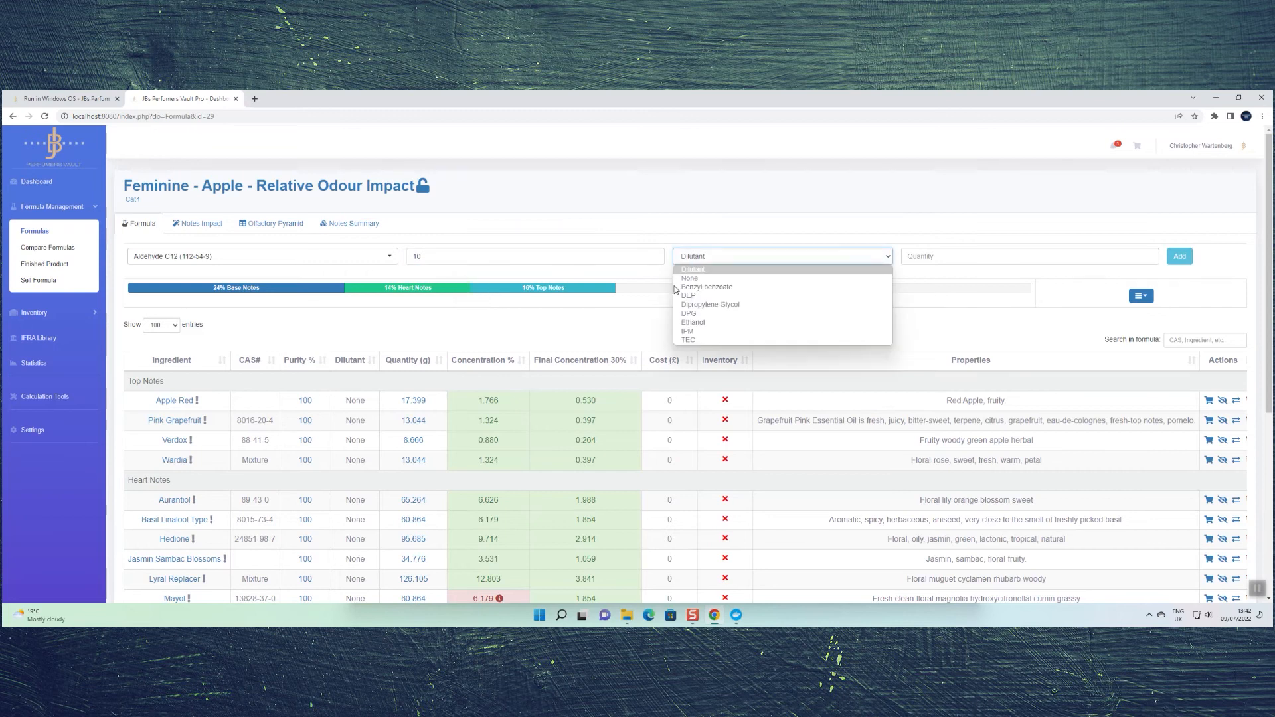
click(691, 313)
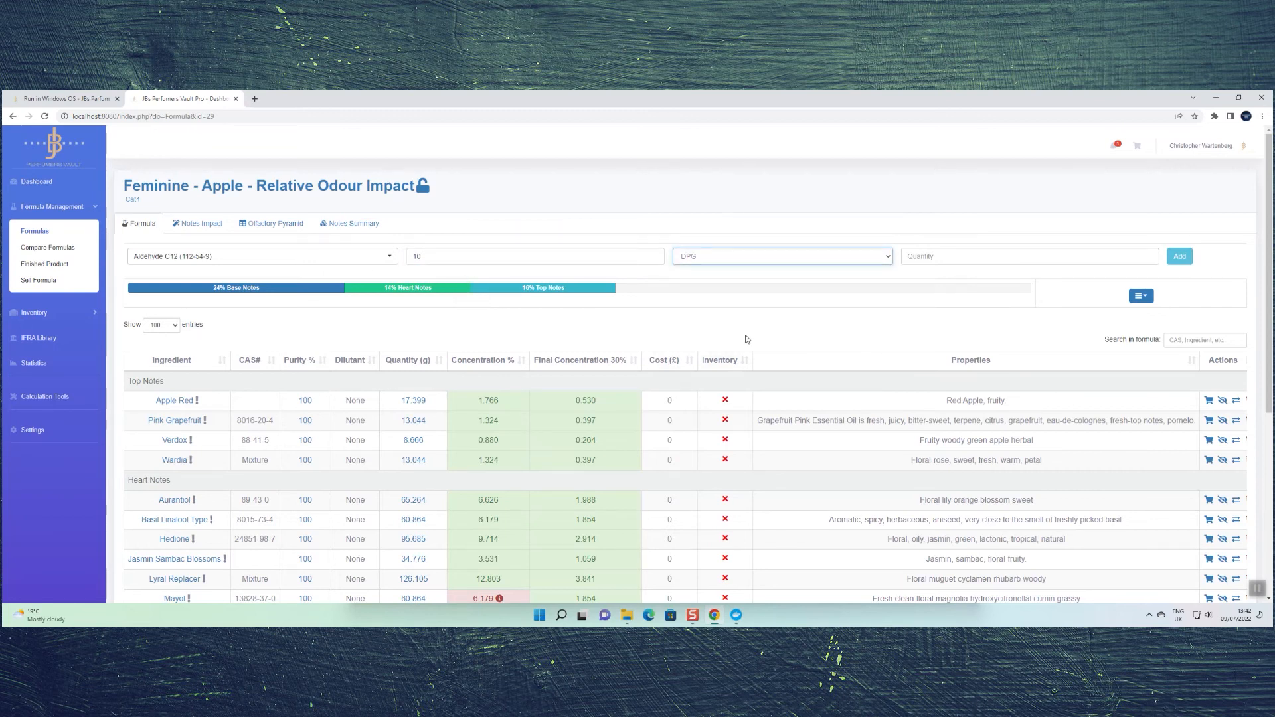
click(1029, 261)
text(0.265)
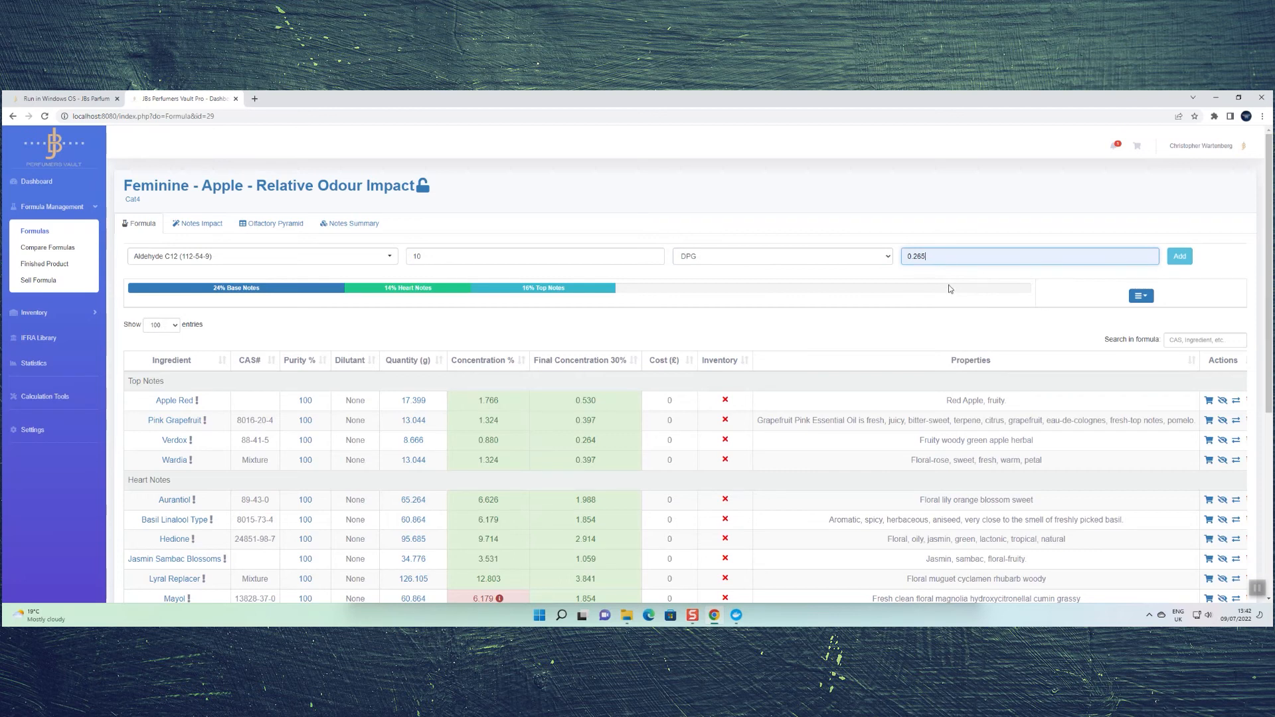
click(1179, 257)
- Review the formula's ingredient list and totals, and inspect the warning mark beside Aldehyde C12
scroll(620, 217, down, 4)
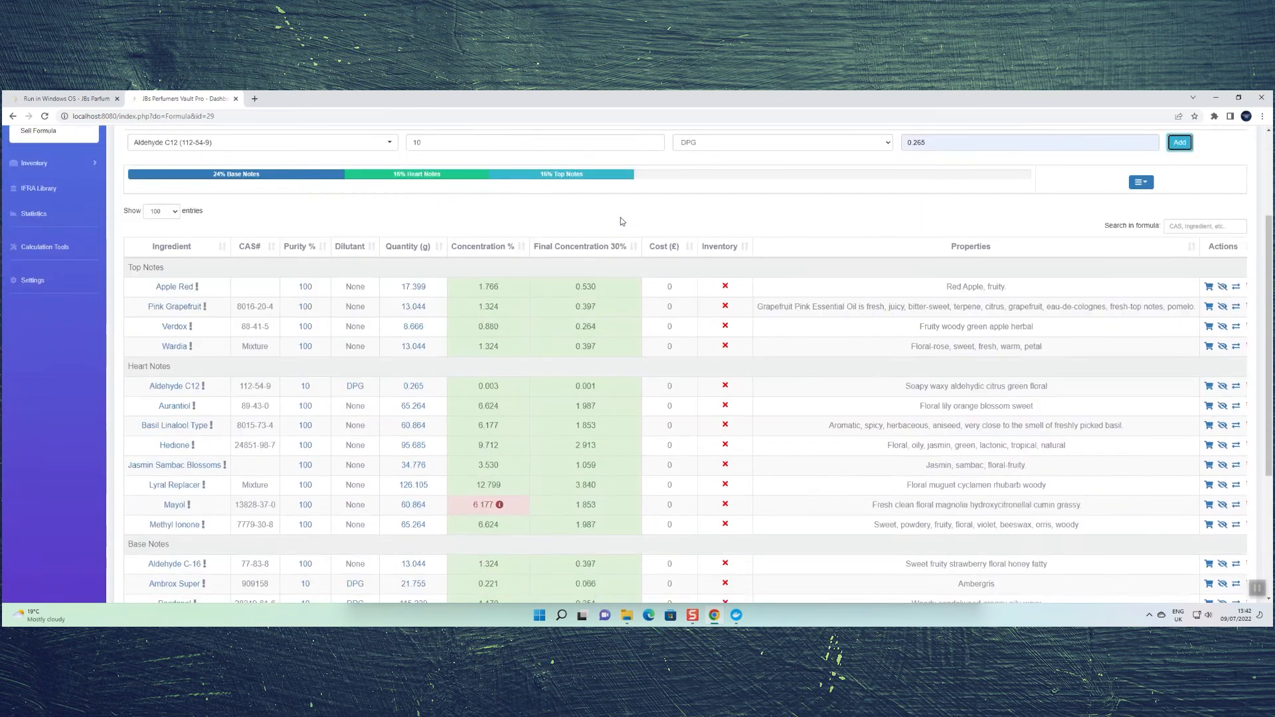
scroll(620, 221, down, 2)
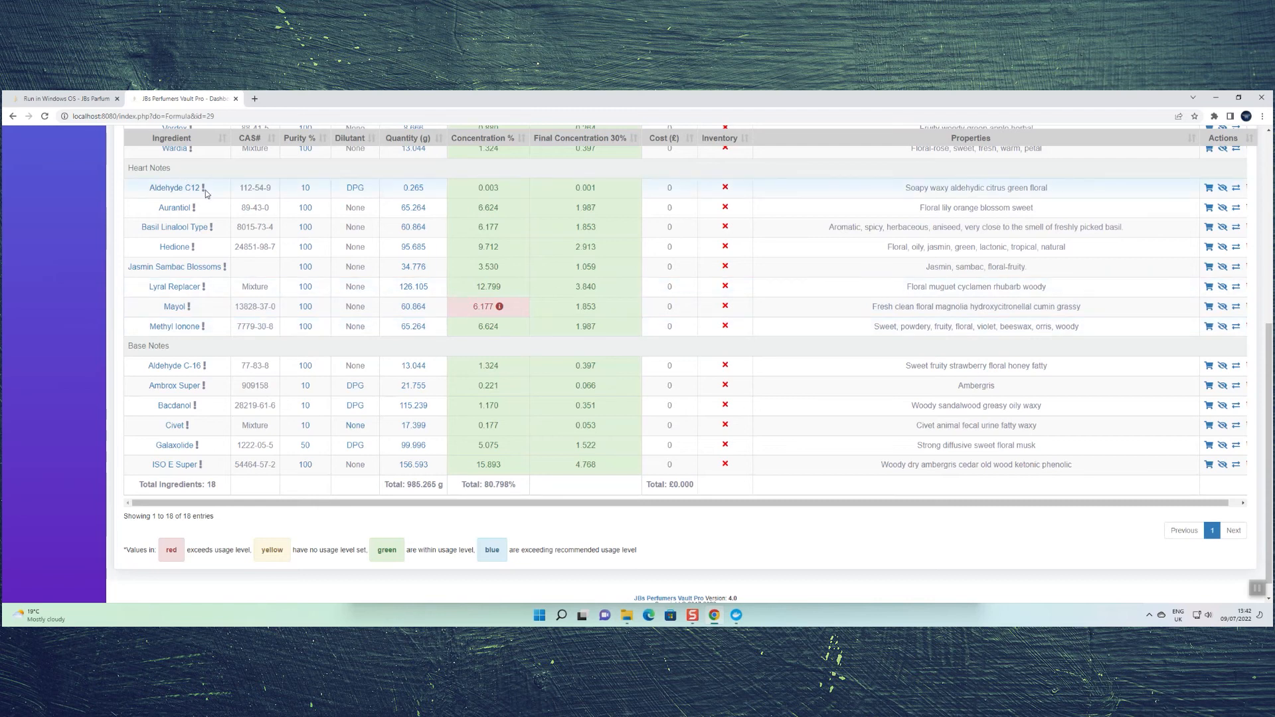
mouse_move(201, 191)
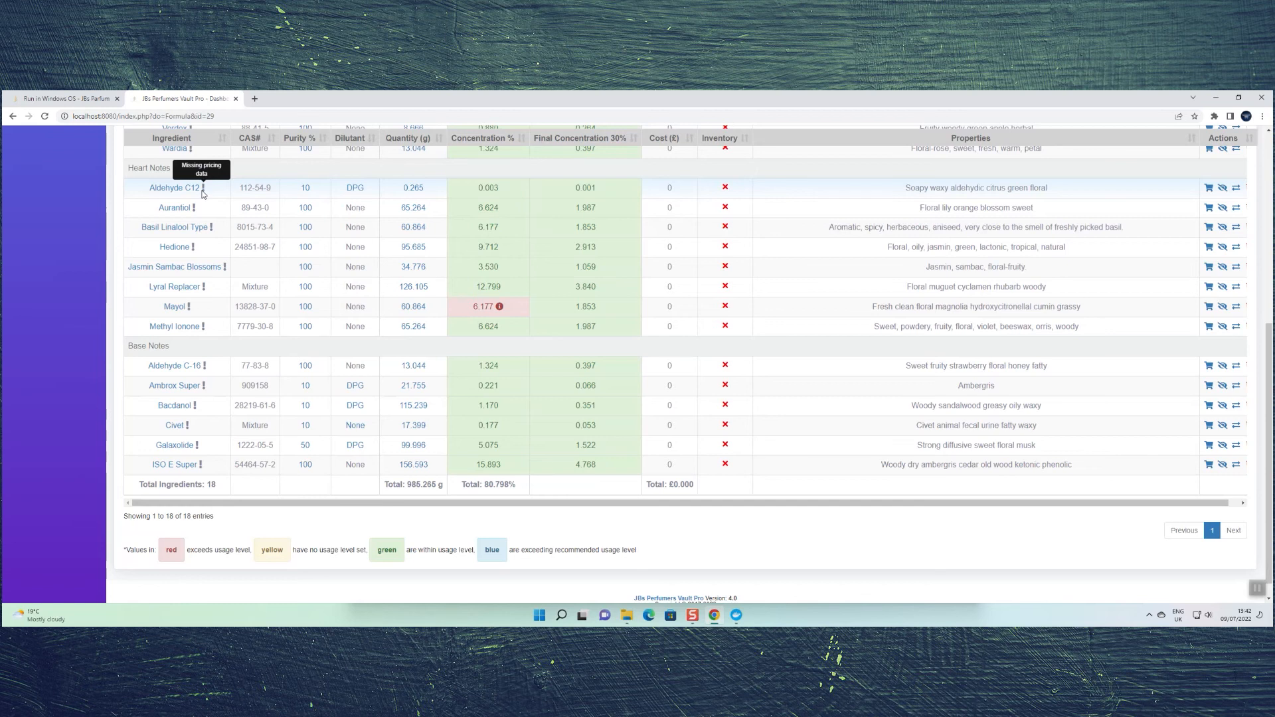
scroll(203, 193, up, 3)
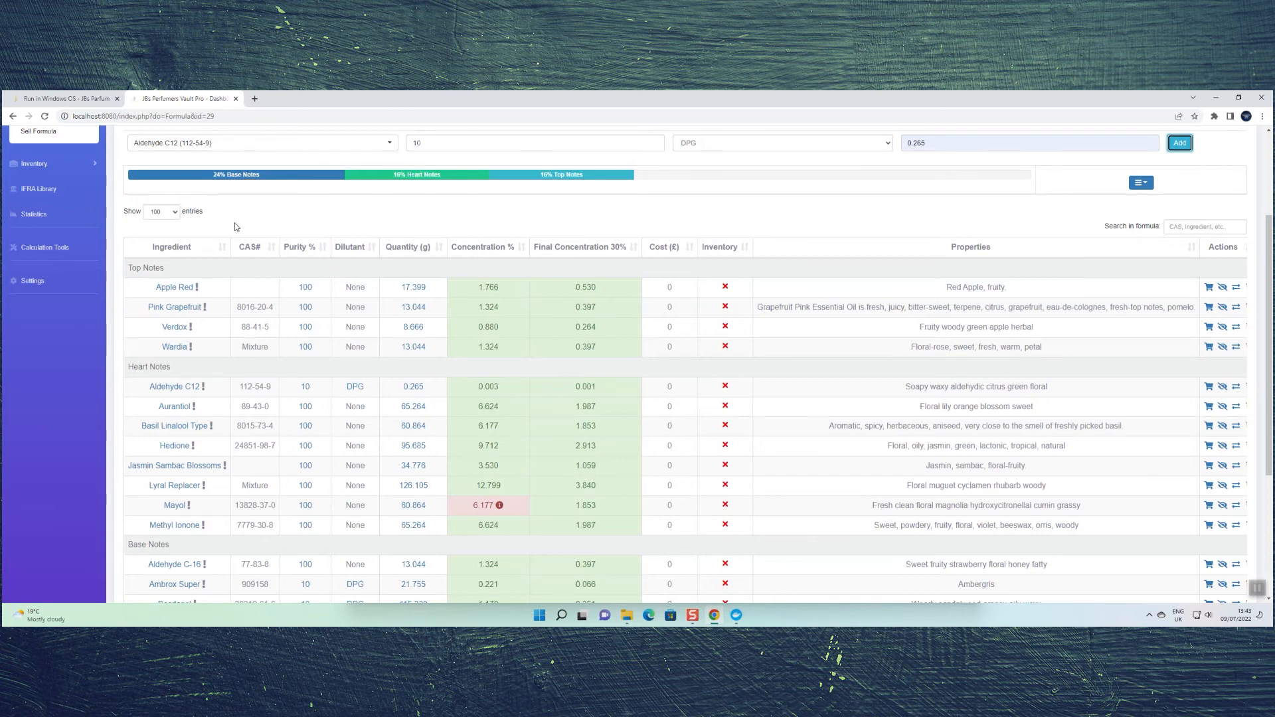
- Open the IFRA Library and examine the listed materials with their amendments, synonyms, IFRA types and risks
scroll(233, 222, up, 2)
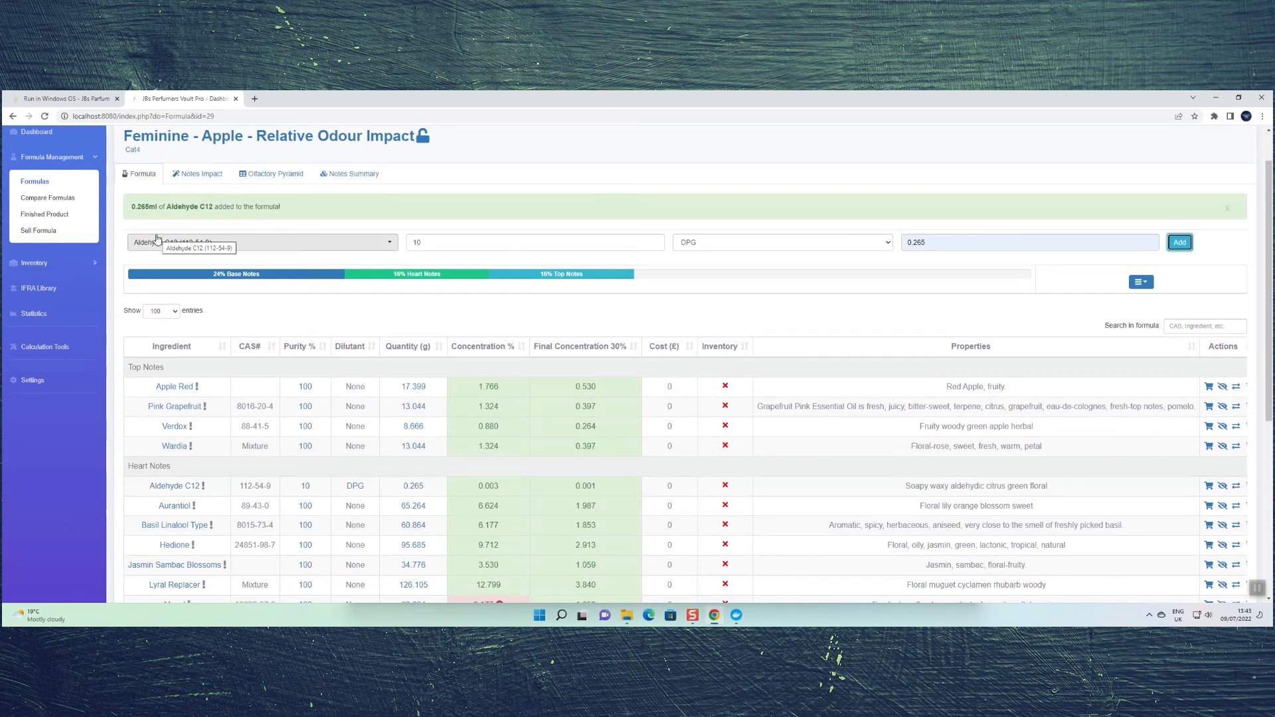
click(42, 289)
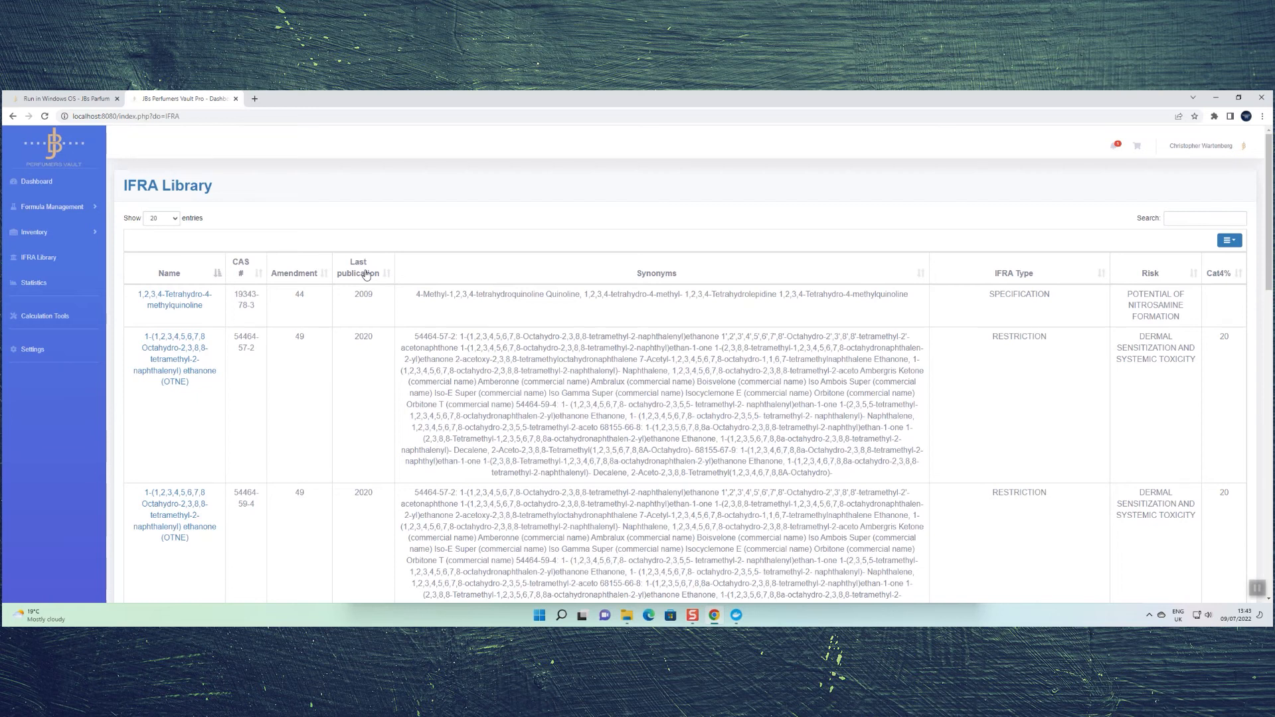
scroll(365, 274, down, 3)
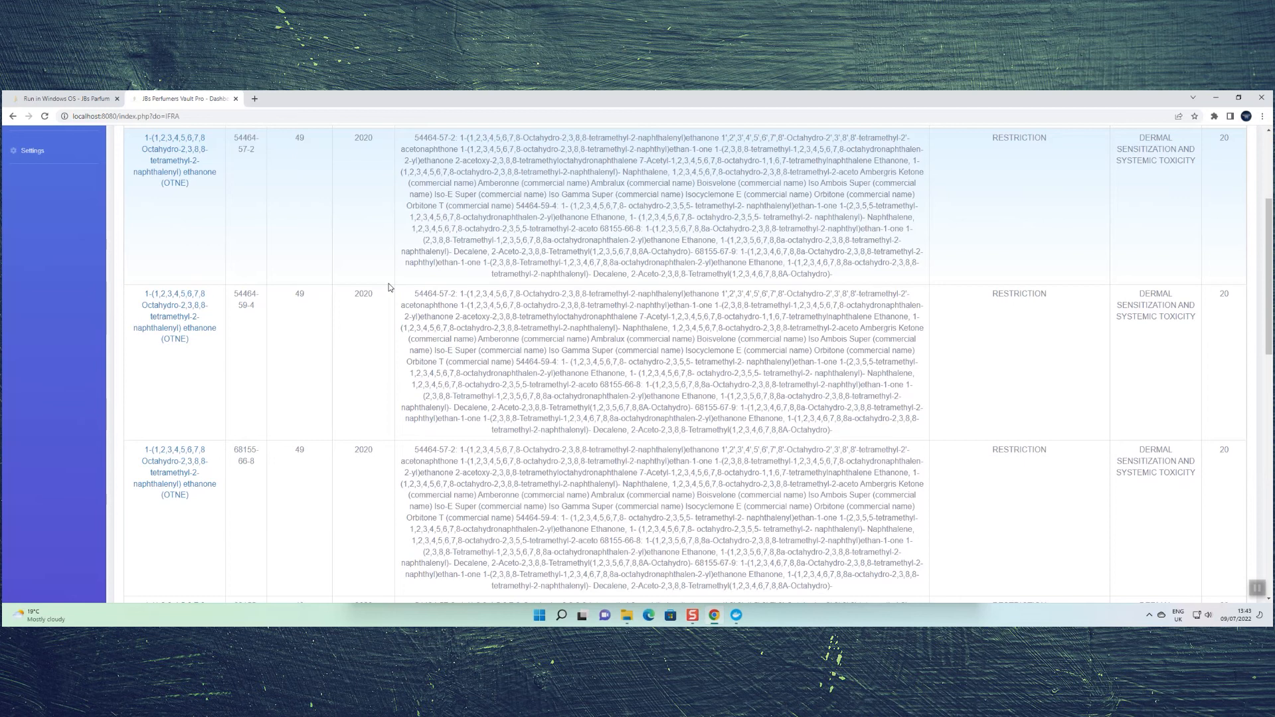
scroll(386, 287, down, 2)
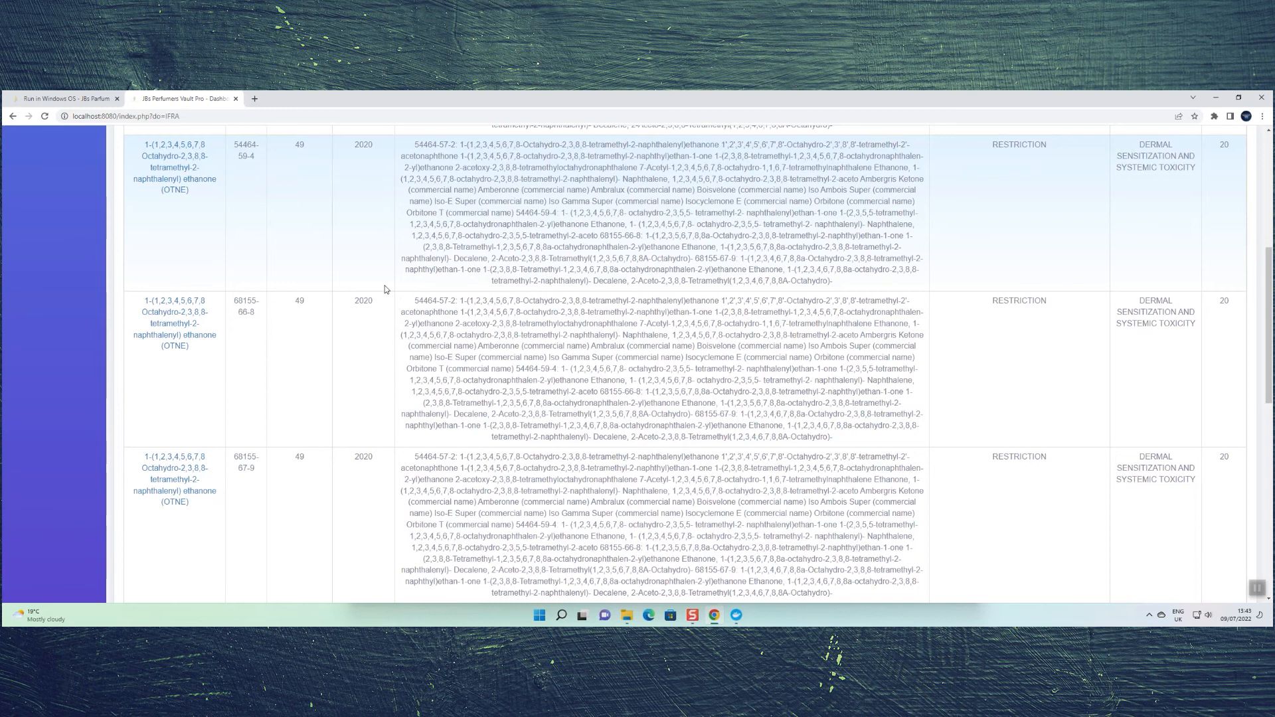
scroll(384, 290, up, 5)
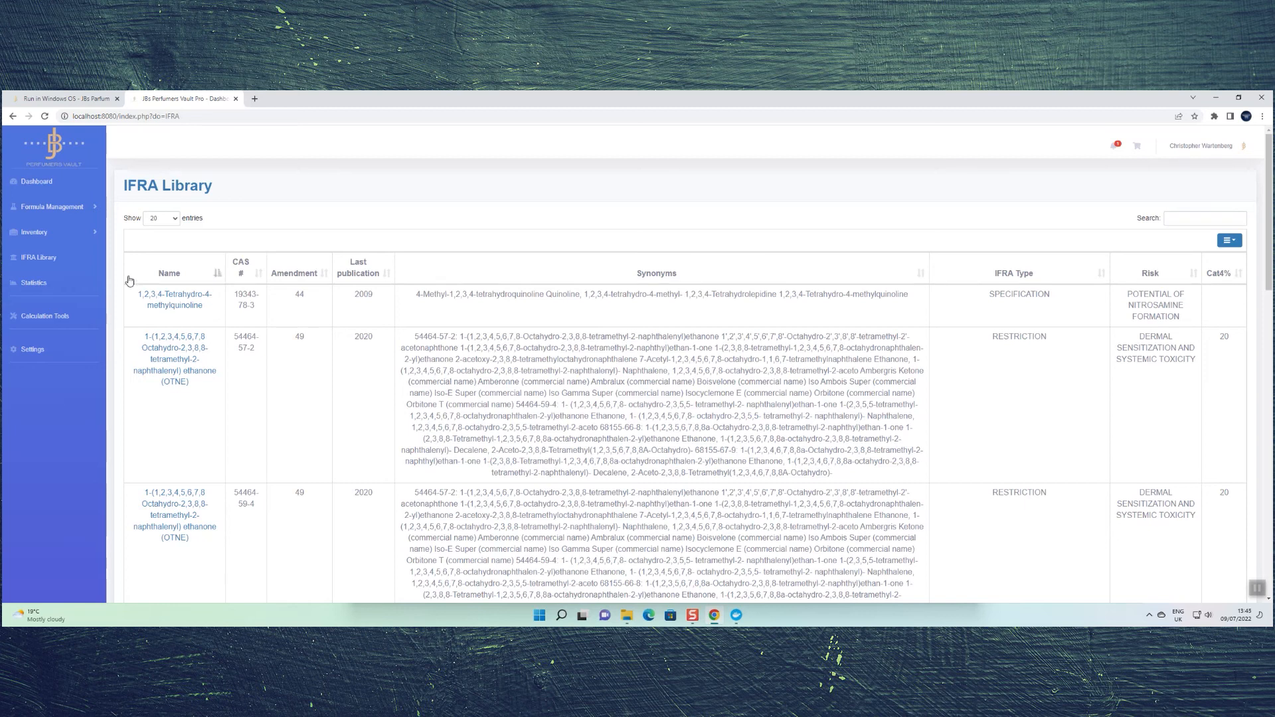
- Look over the Calculation Tools page and the general settings, including the available formula grouping options
click(32, 321)
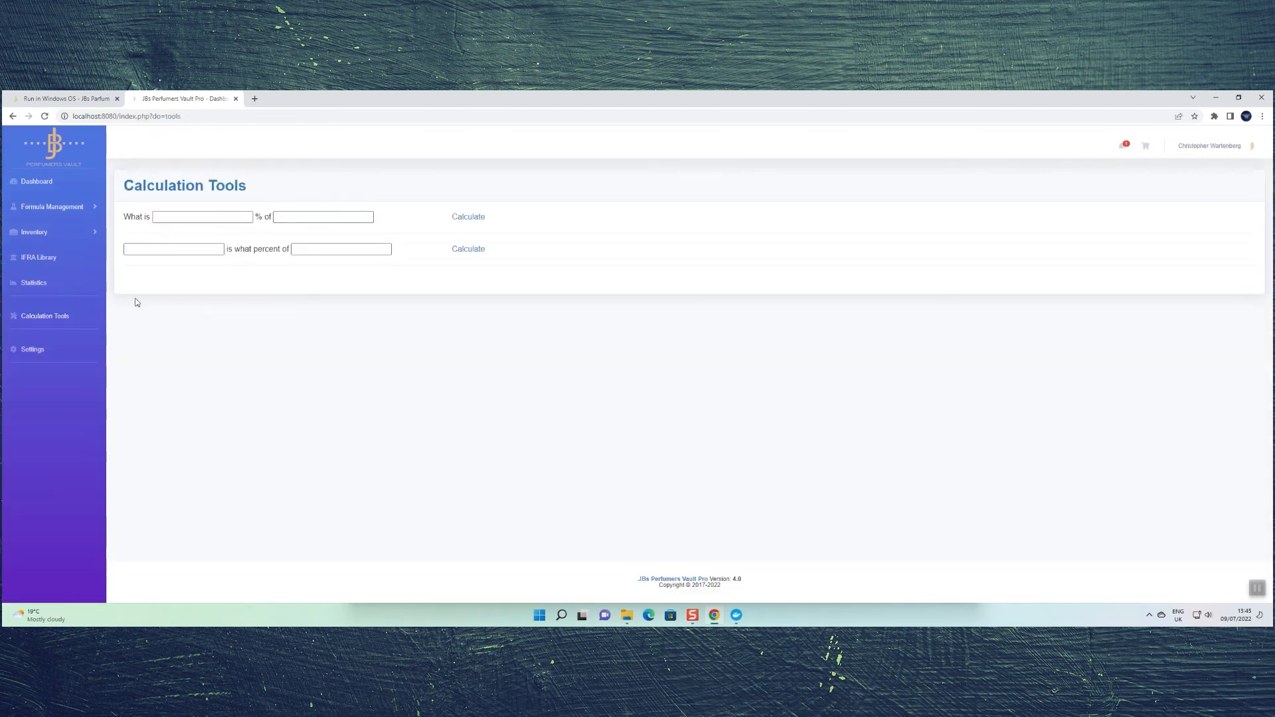
click(46, 355)
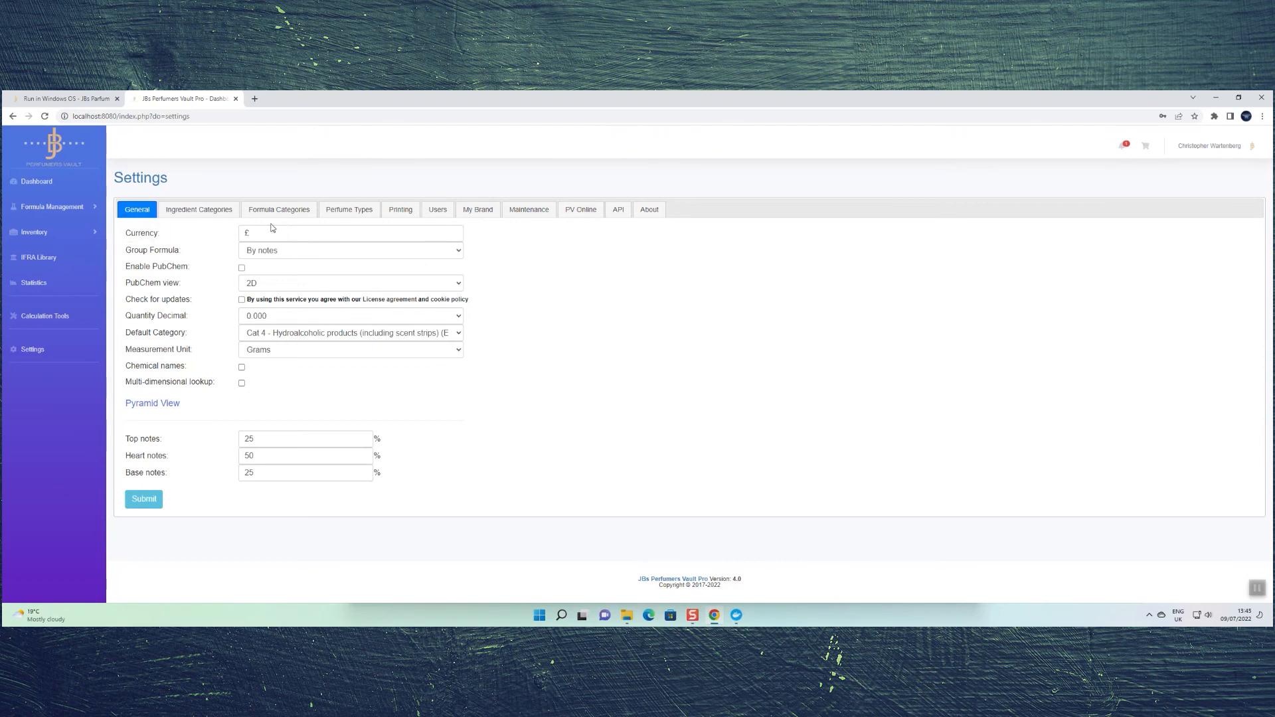
click(326, 253)
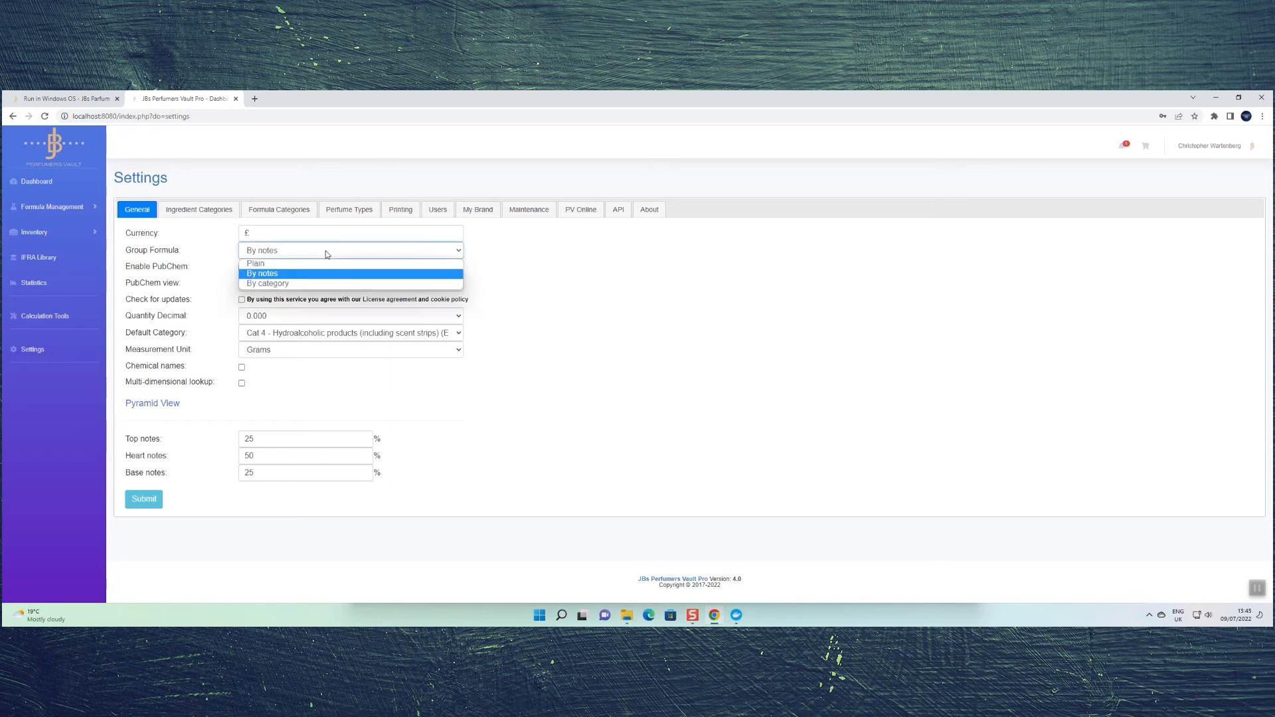
click(326, 254)
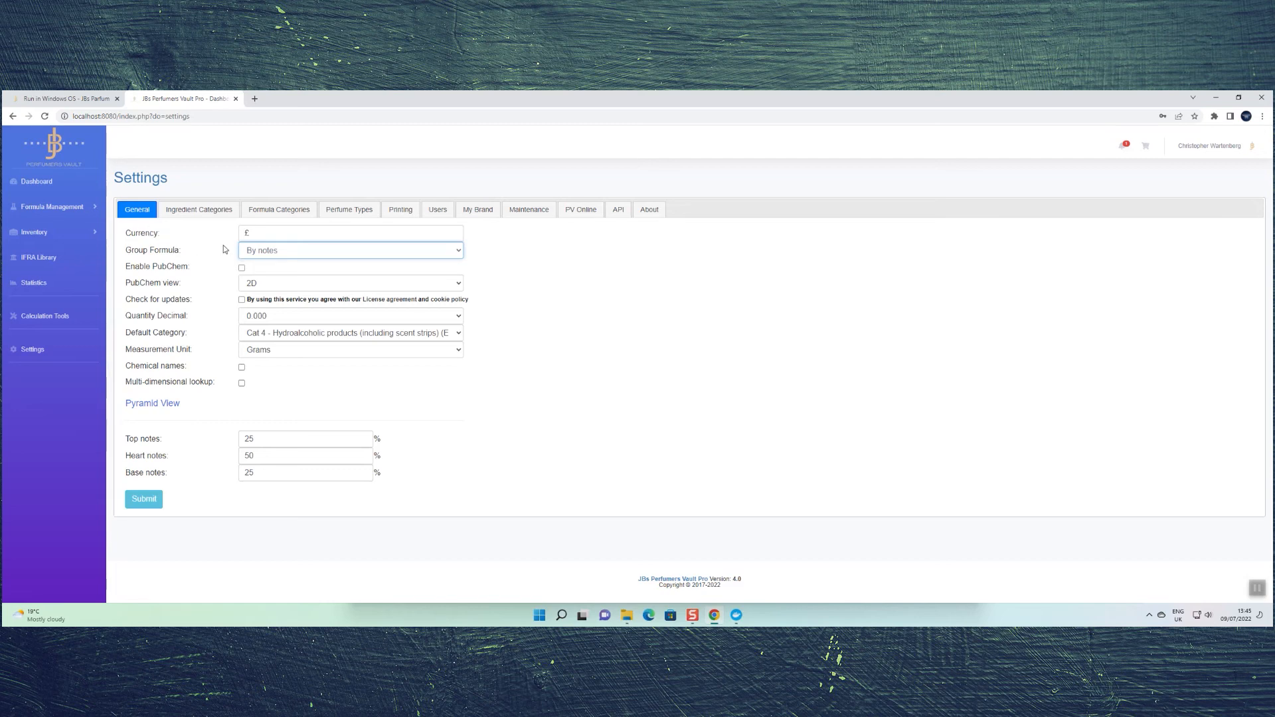
mouse_move(187, 319)
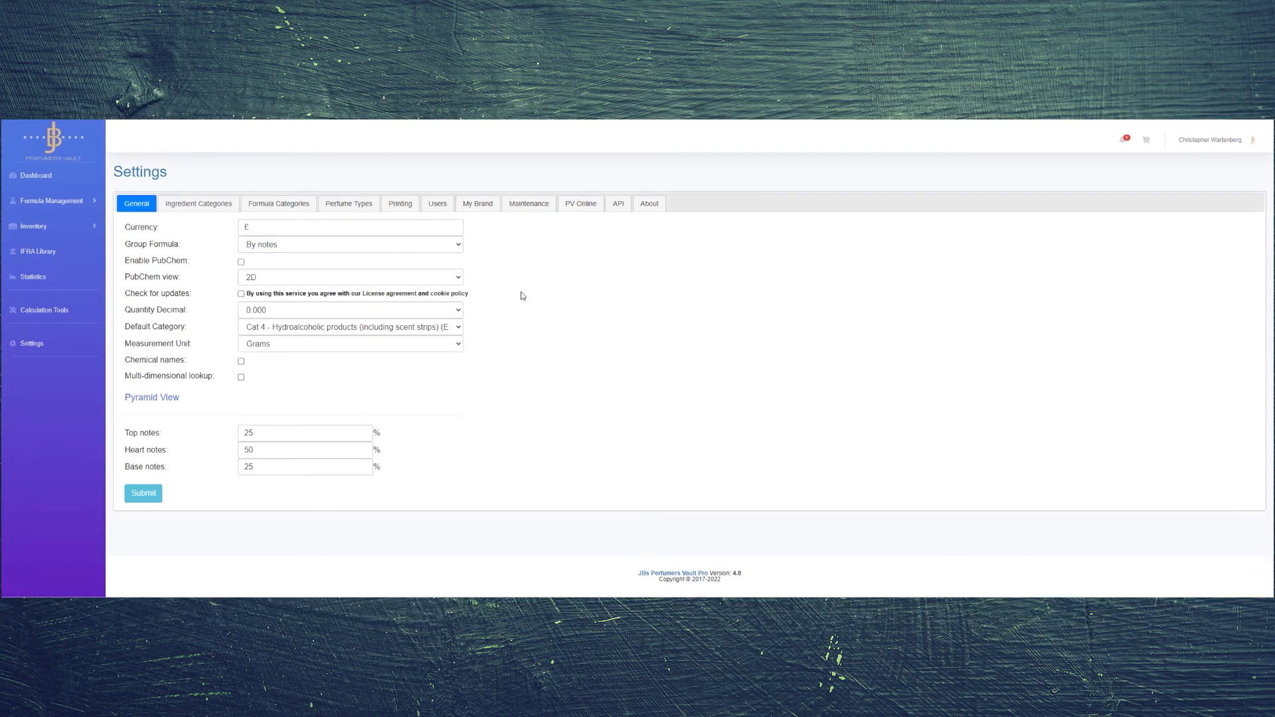
- Examine the concentration percentages defined for each perfume type in the settings
click(348, 203)
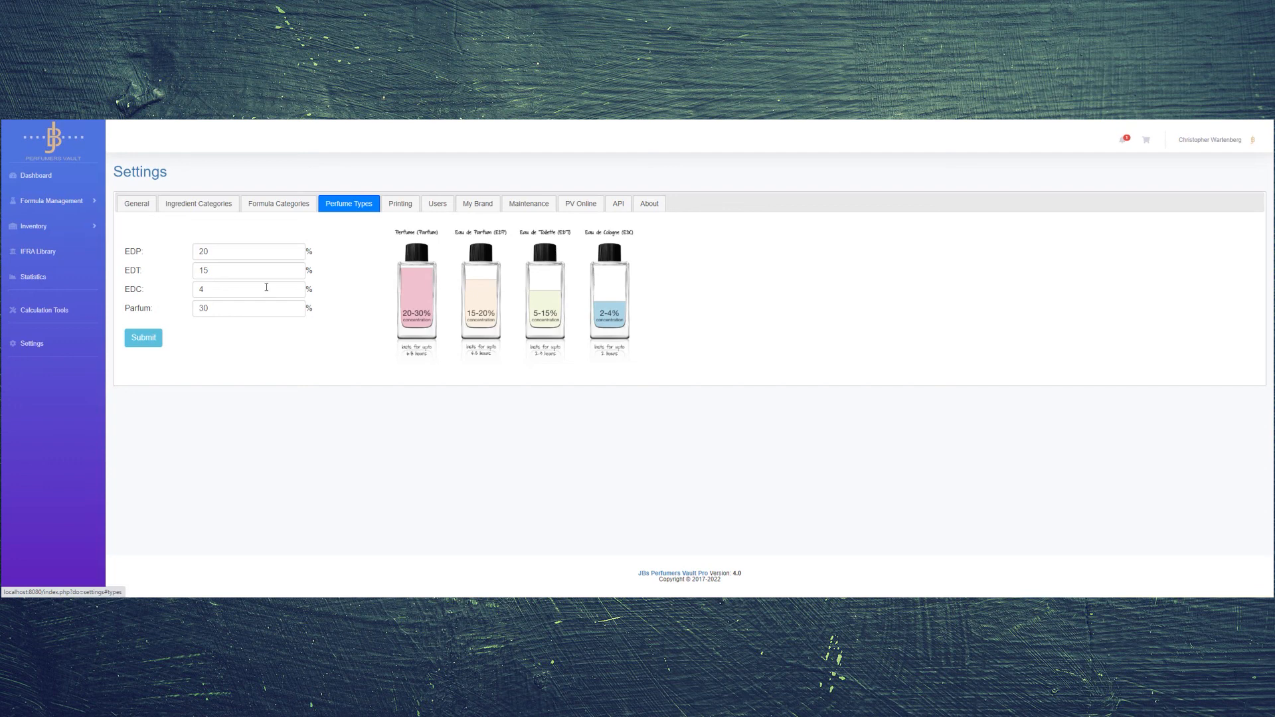
click(218, 272)
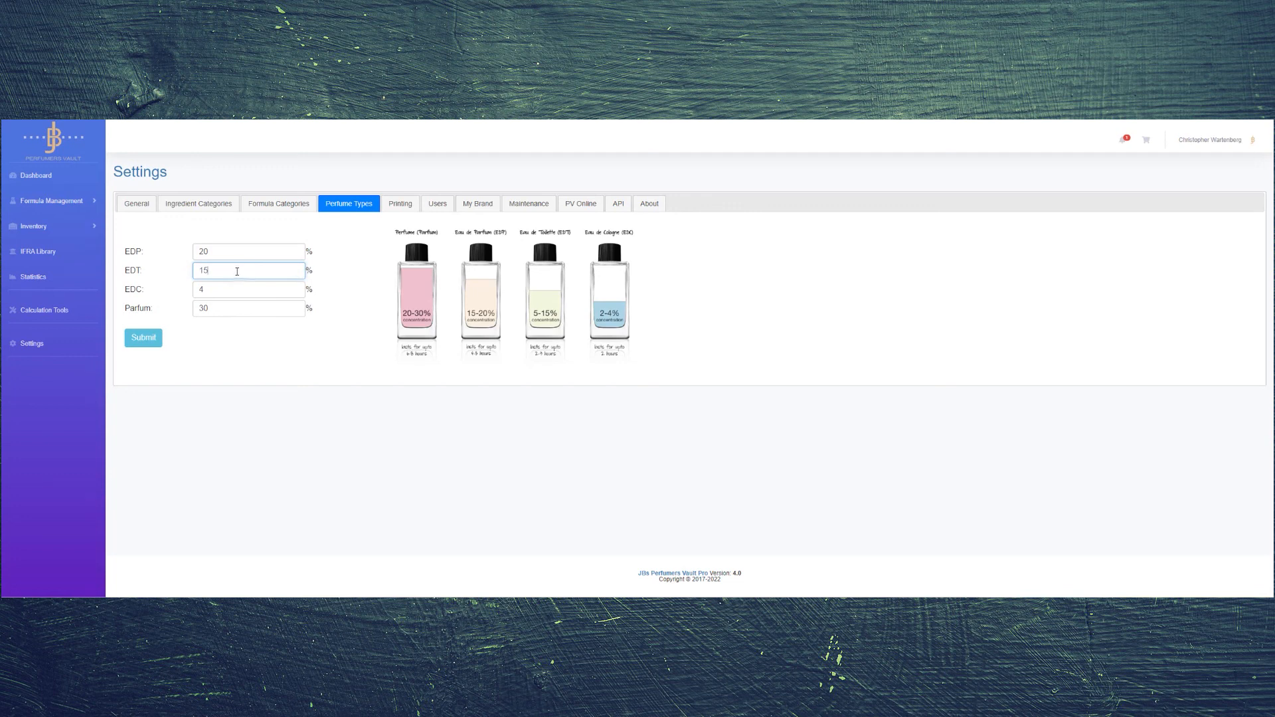
click(281, 330)
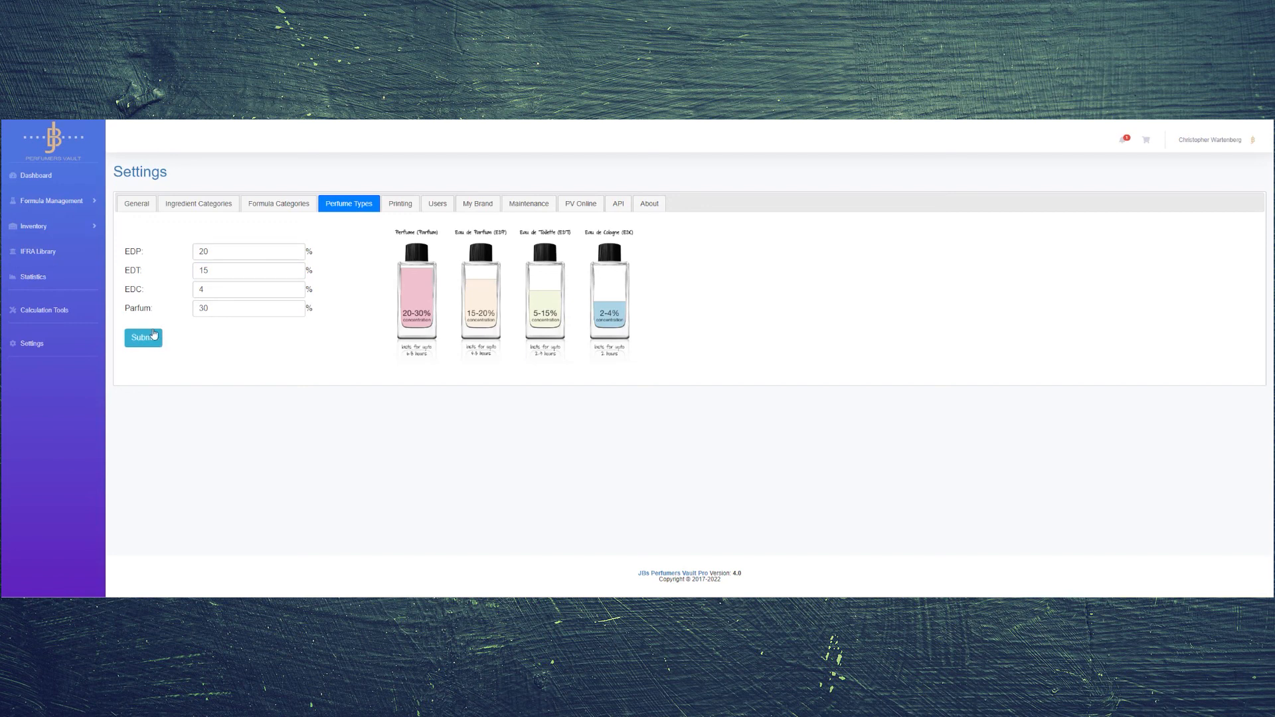
- Open the Feminine - Apple - Relative Odour Impact formula and set its final type to EDT (15%) in the formula details
click(67, 207)
click(60, 225)
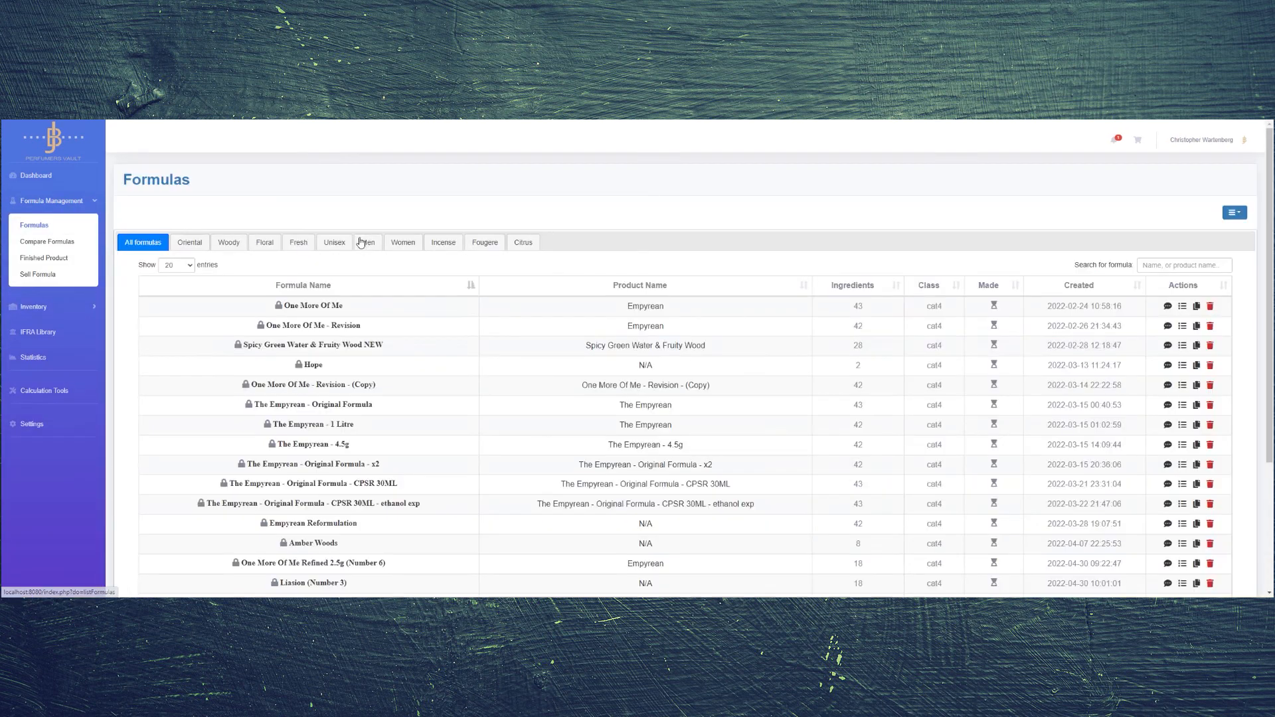
scroll(691, 350, down, 10)
click(1197, 526)
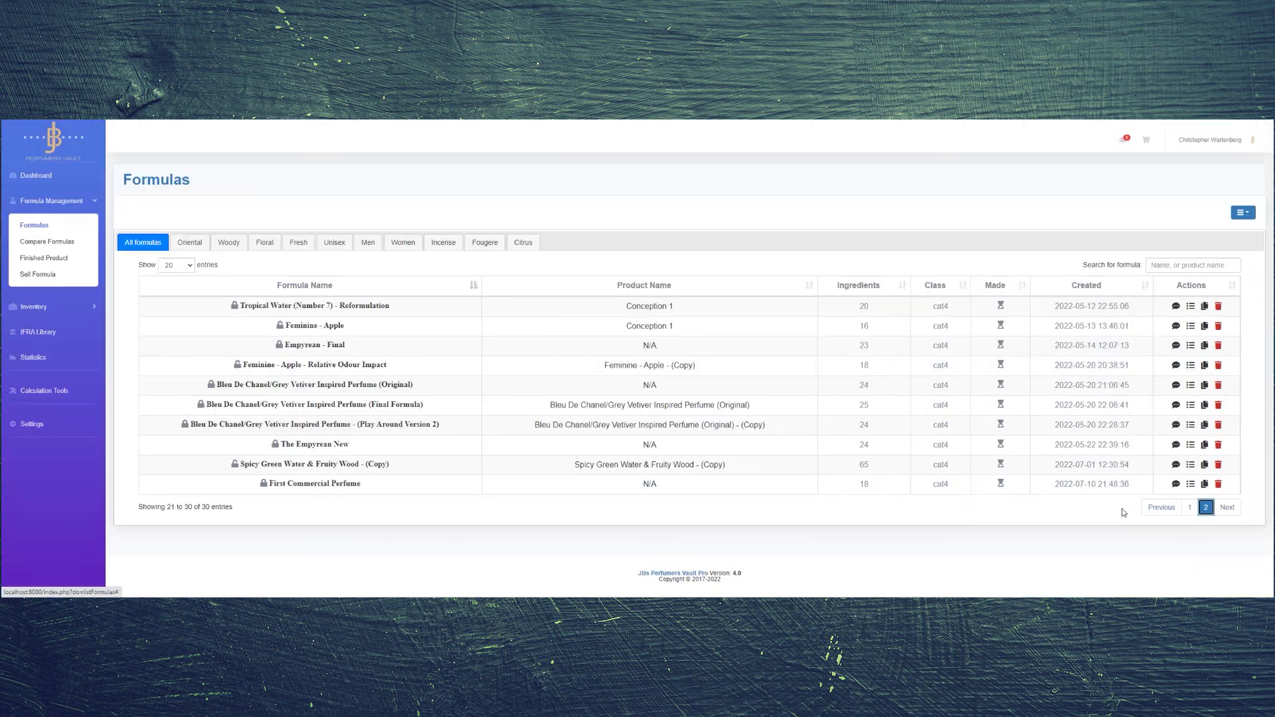
click(312, 366)
click(1145, 291)
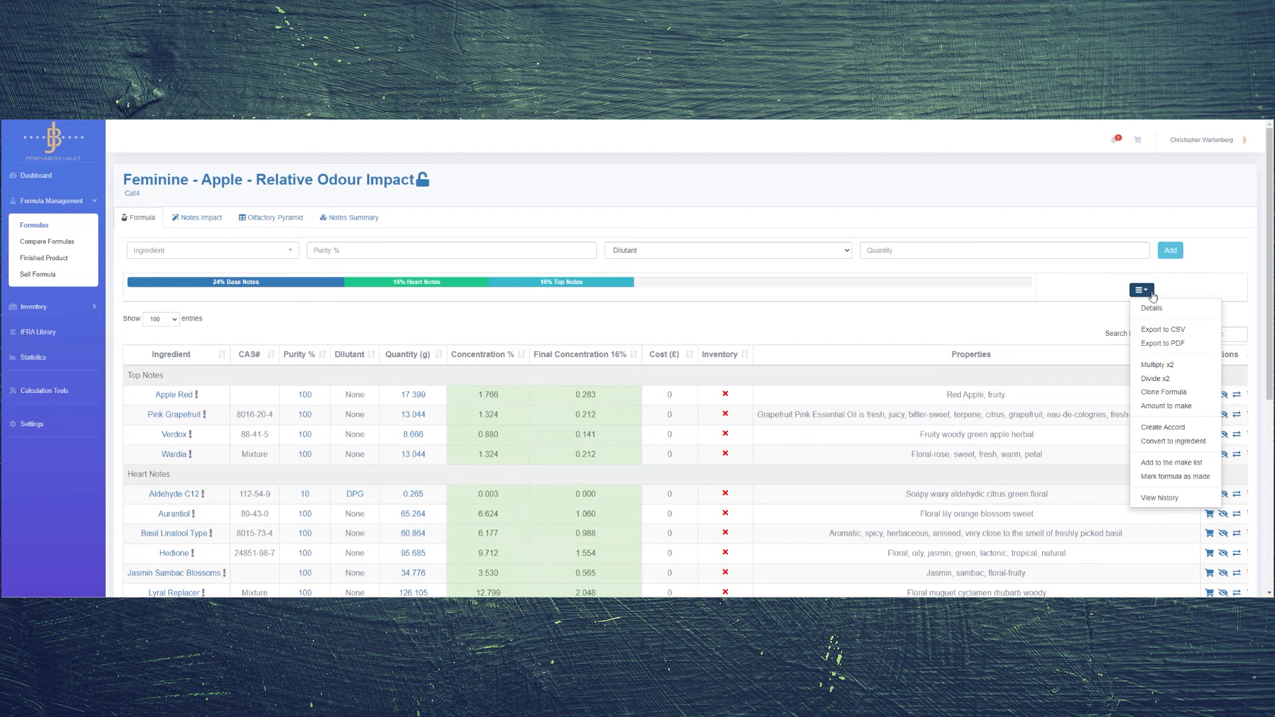
click(1158, 309)
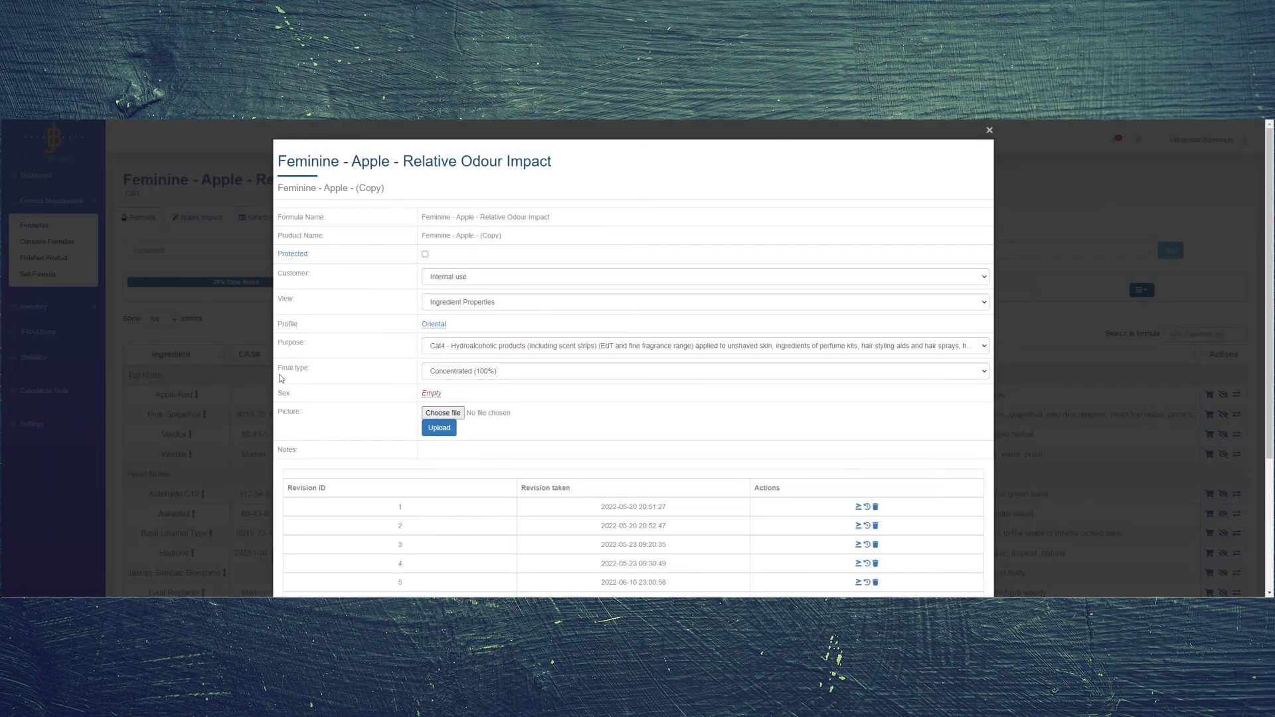
click(499, 372)
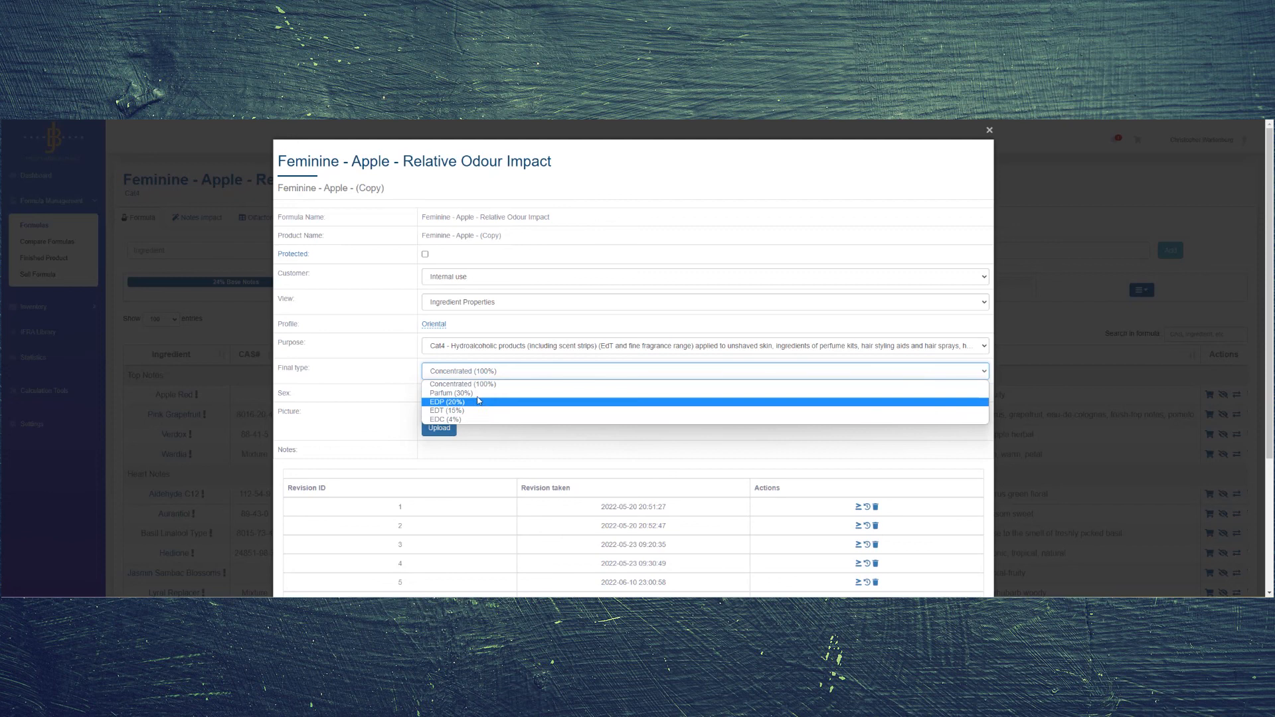
click(463, 411)
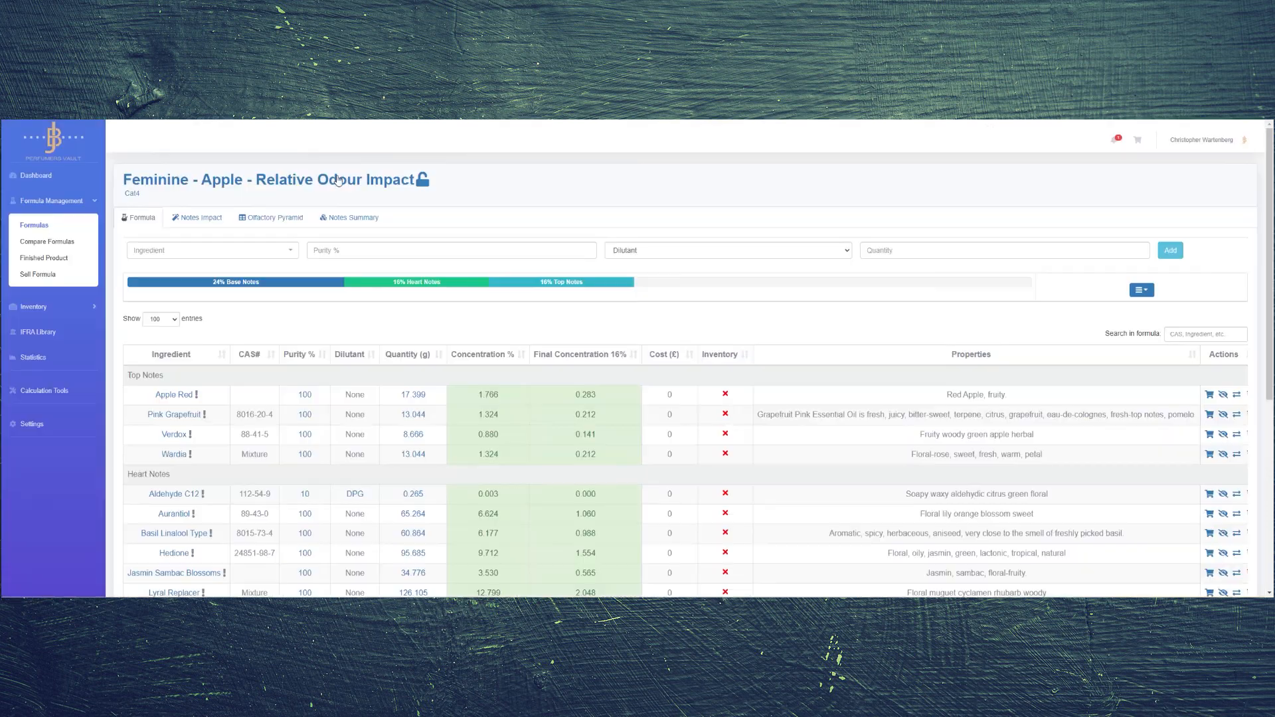
click(989, 130)
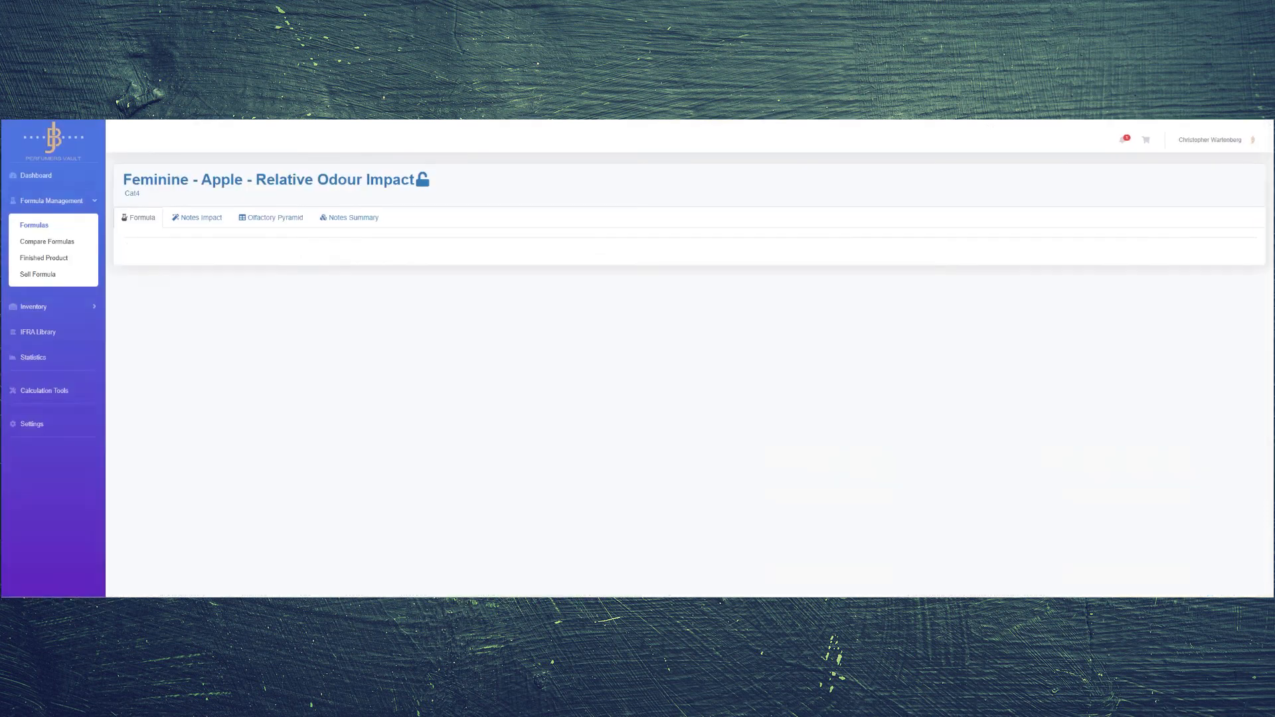
- Review the final concentration of each ingredient in the formula down to the totals and usage-level legend
scroll(730, 332, down, 4)
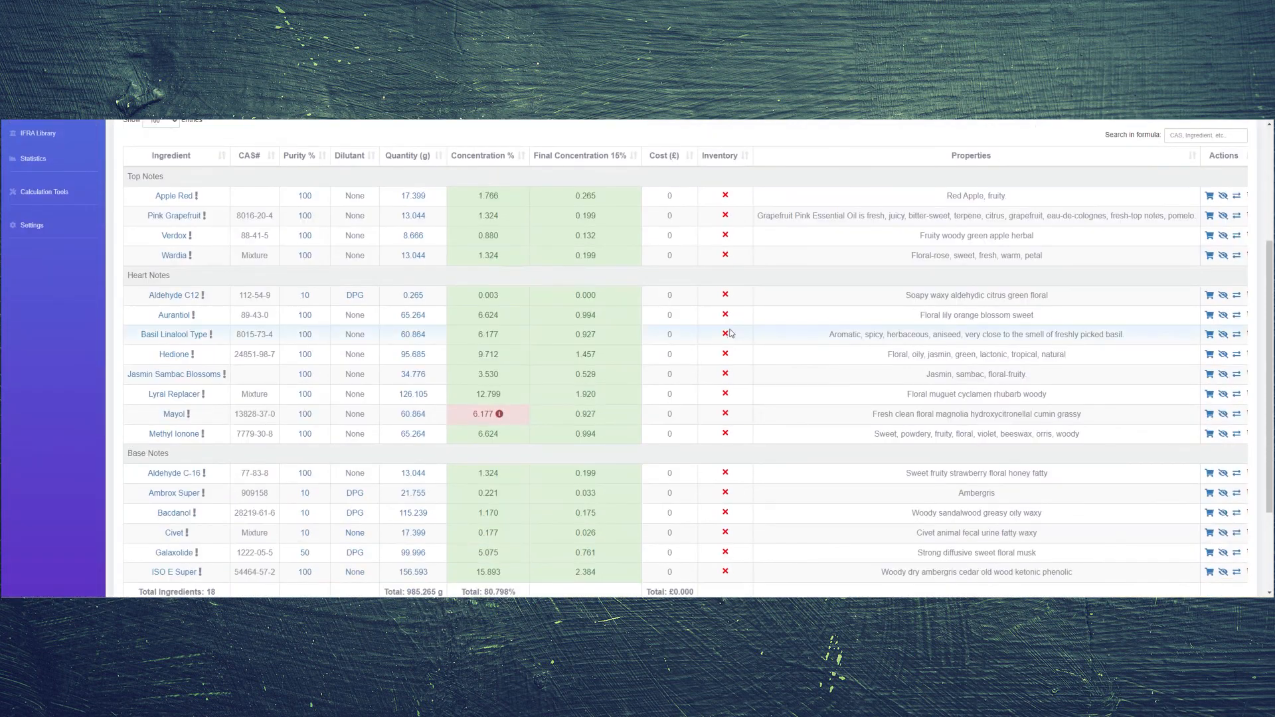
scroll(670, 274, down, 2)
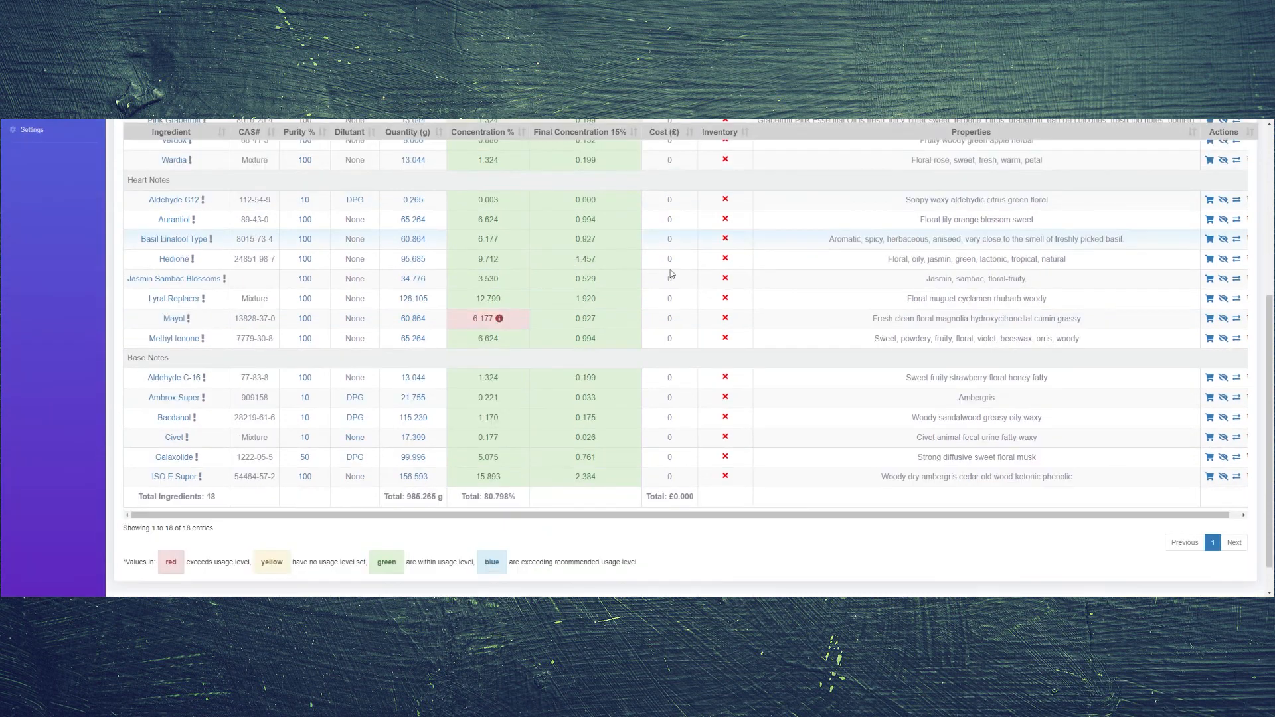
scroll(670, 273, down, 1)
scroll(670, 266, up, 4)
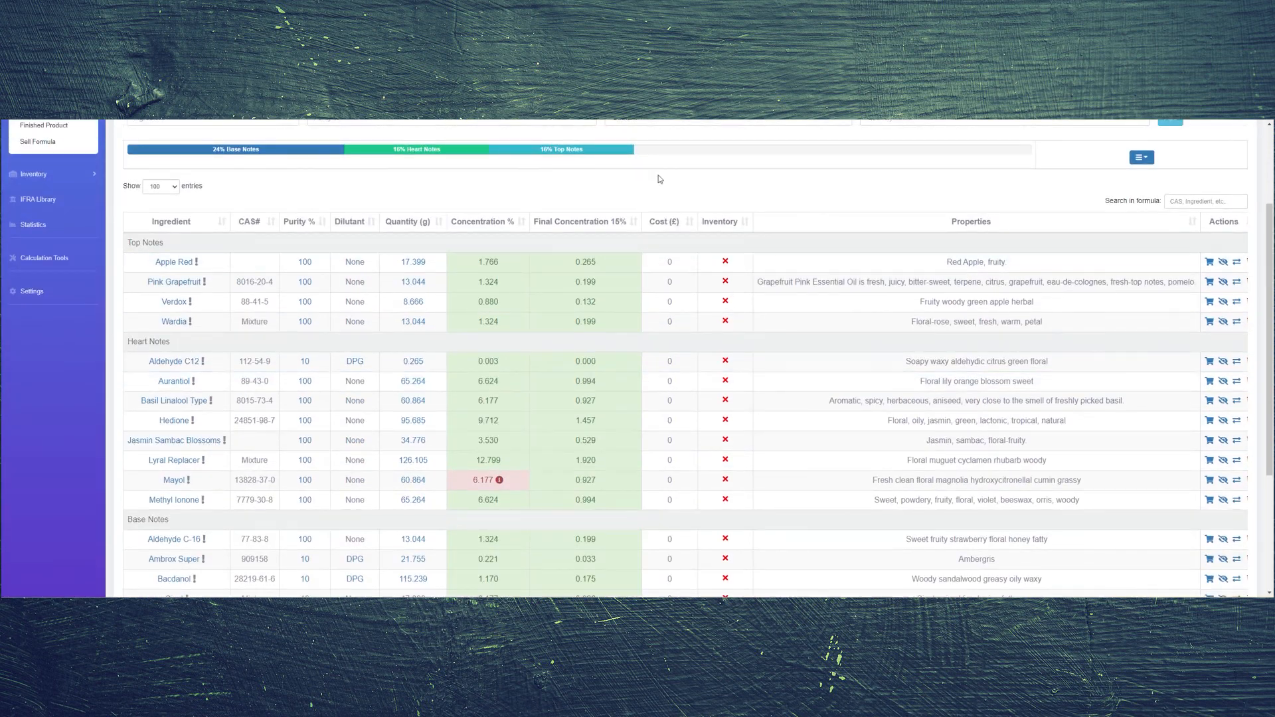
scroll(659, 179, up, 3)
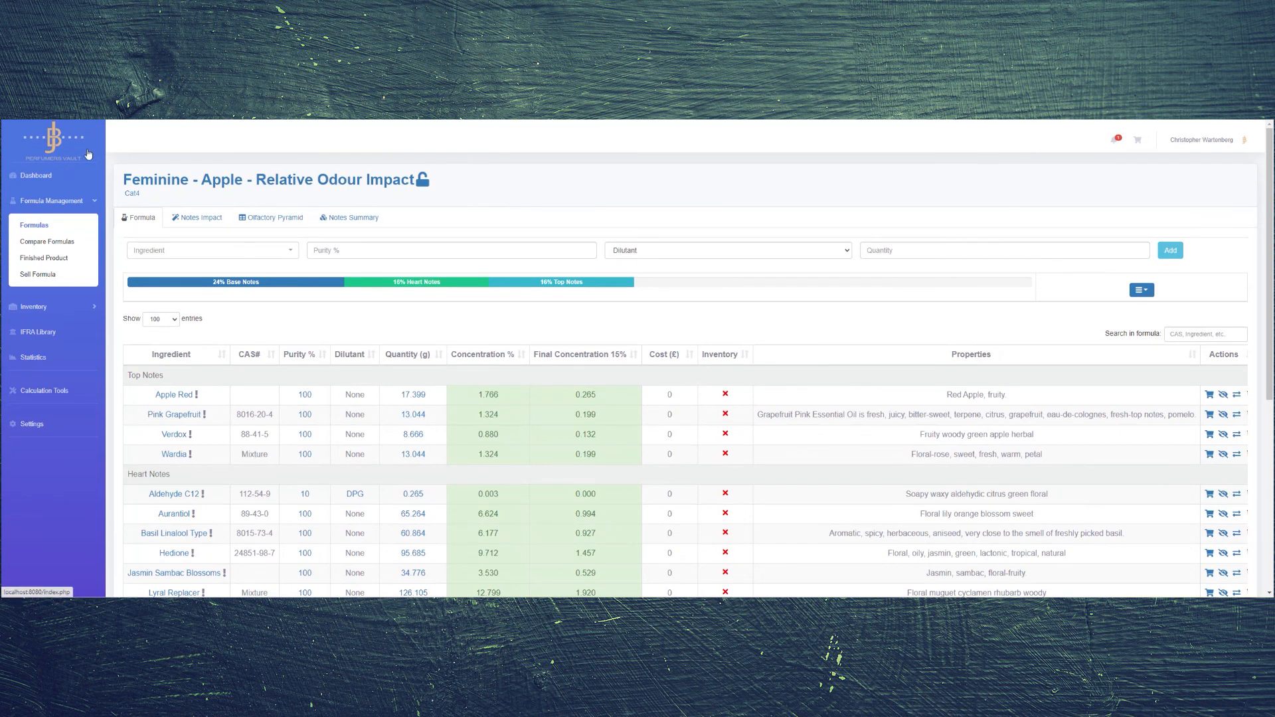
- Set the EDT concentration to 16% in the perfume type settings and submit the change
click(32, 424)
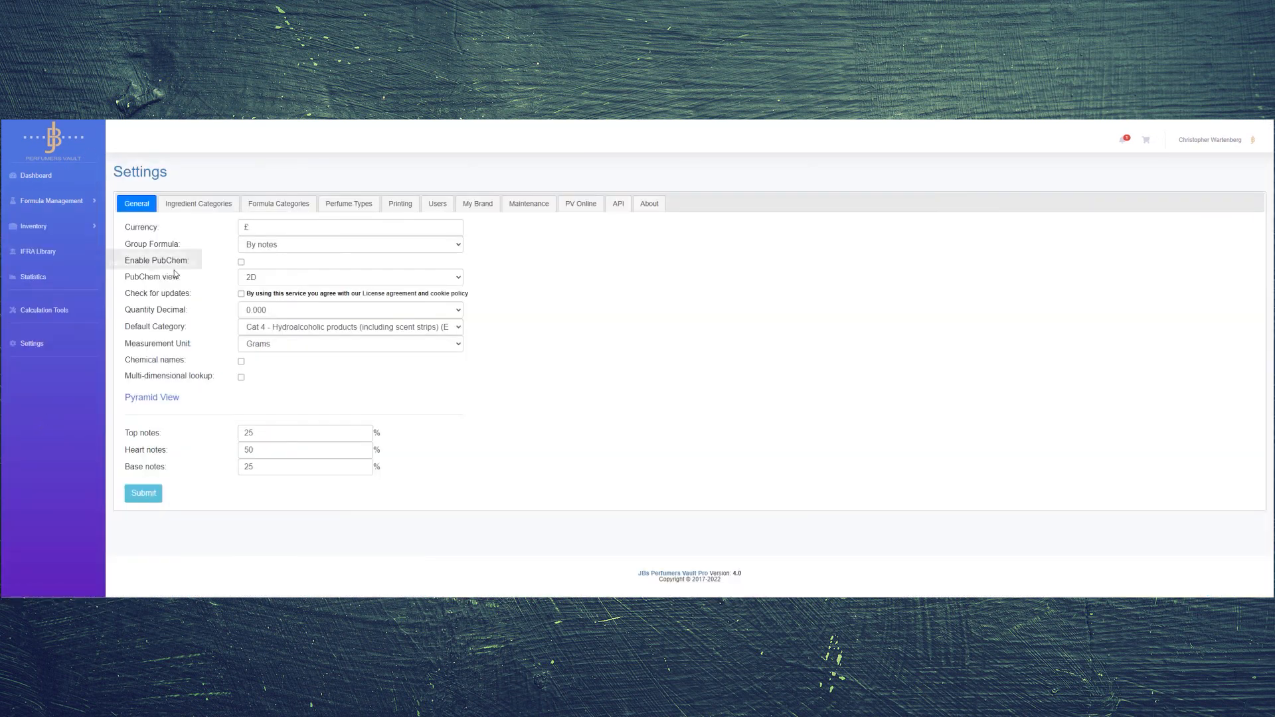
click(354, 206)
click(214, 274)
key(BackSpace)
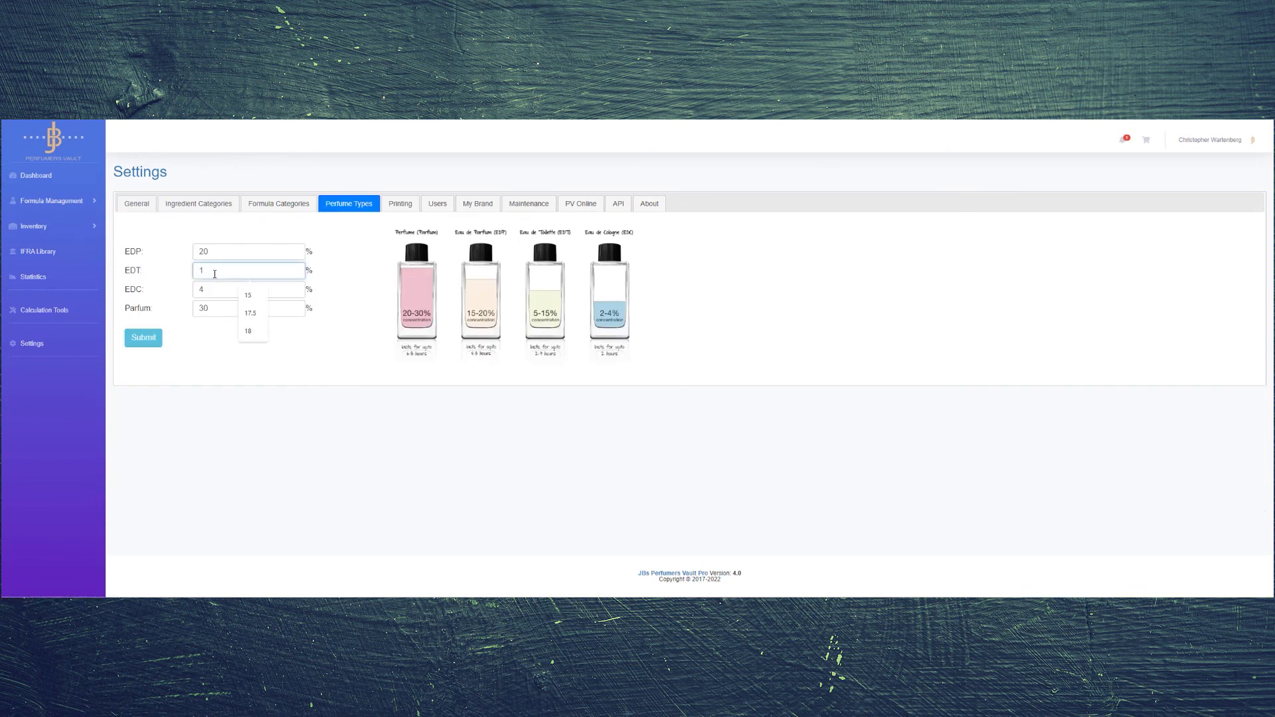
click(138, 340)
- Reopen the Feminine - Apple - Relative Odour Impact formula from the second page of the formula list
click(61, 202)
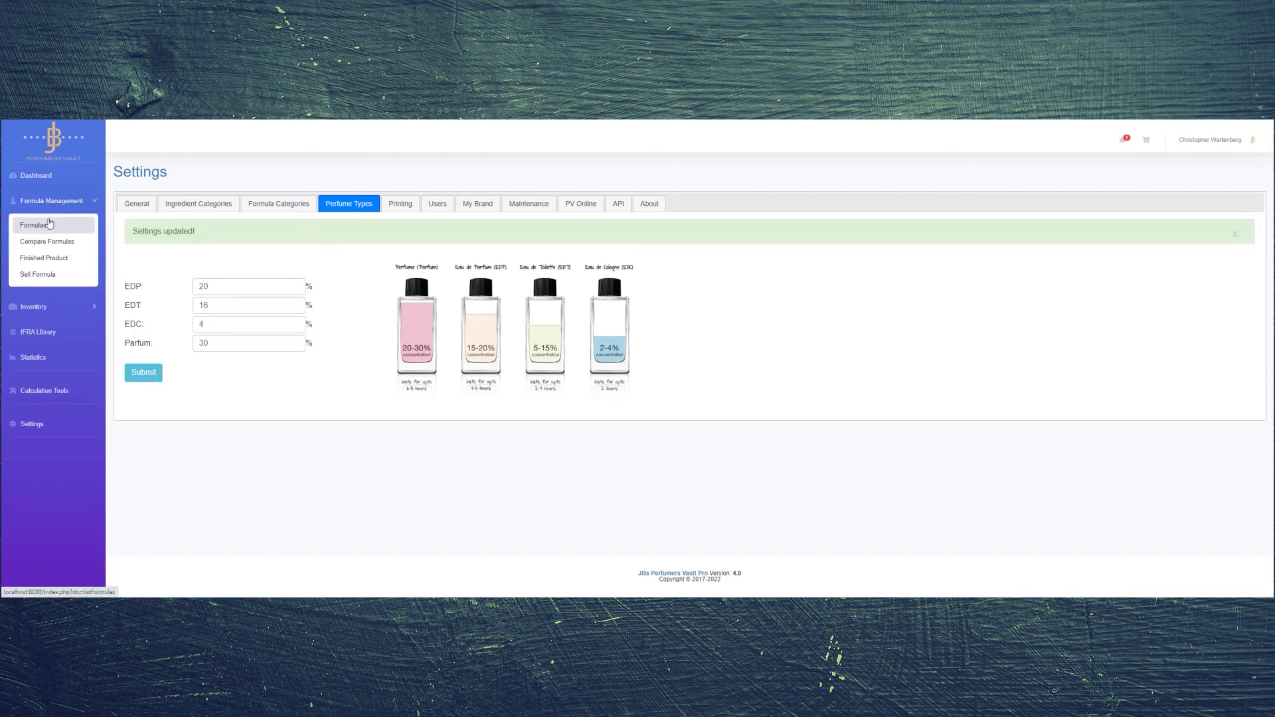
click(60, 225)
scroll(1085, 482, down, 3)
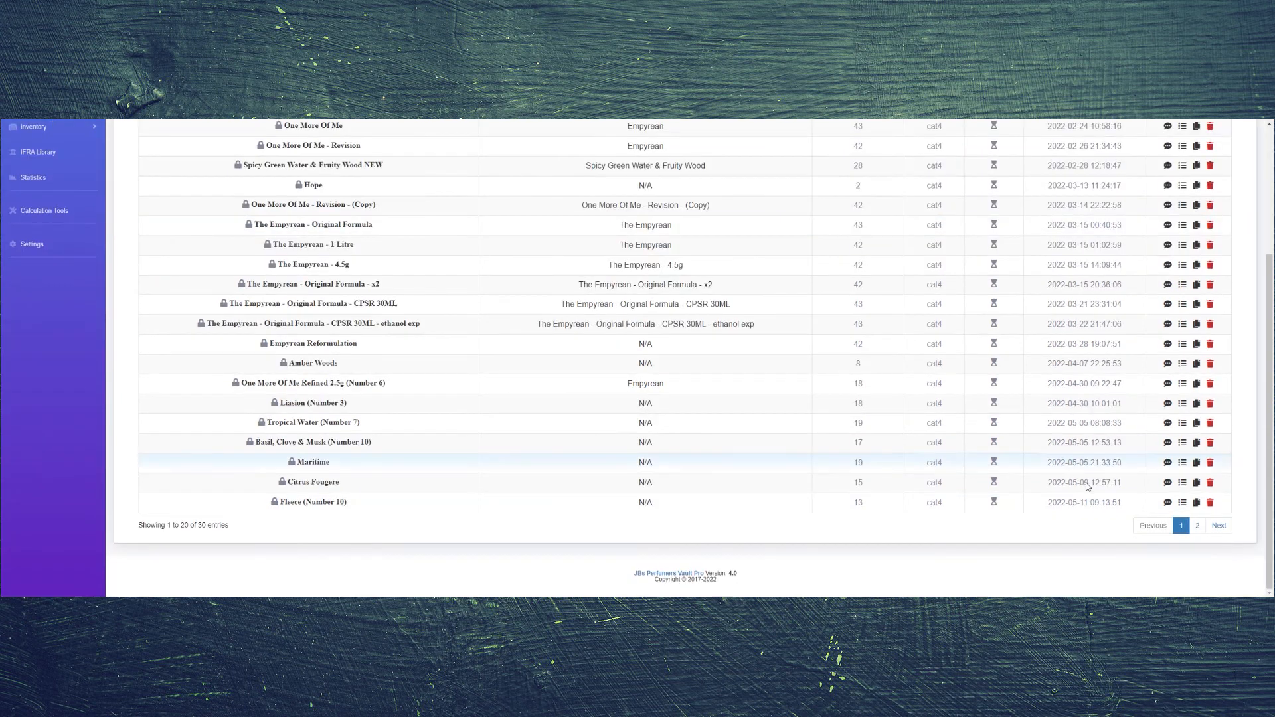
click(1197, 526)
click(325, 366)
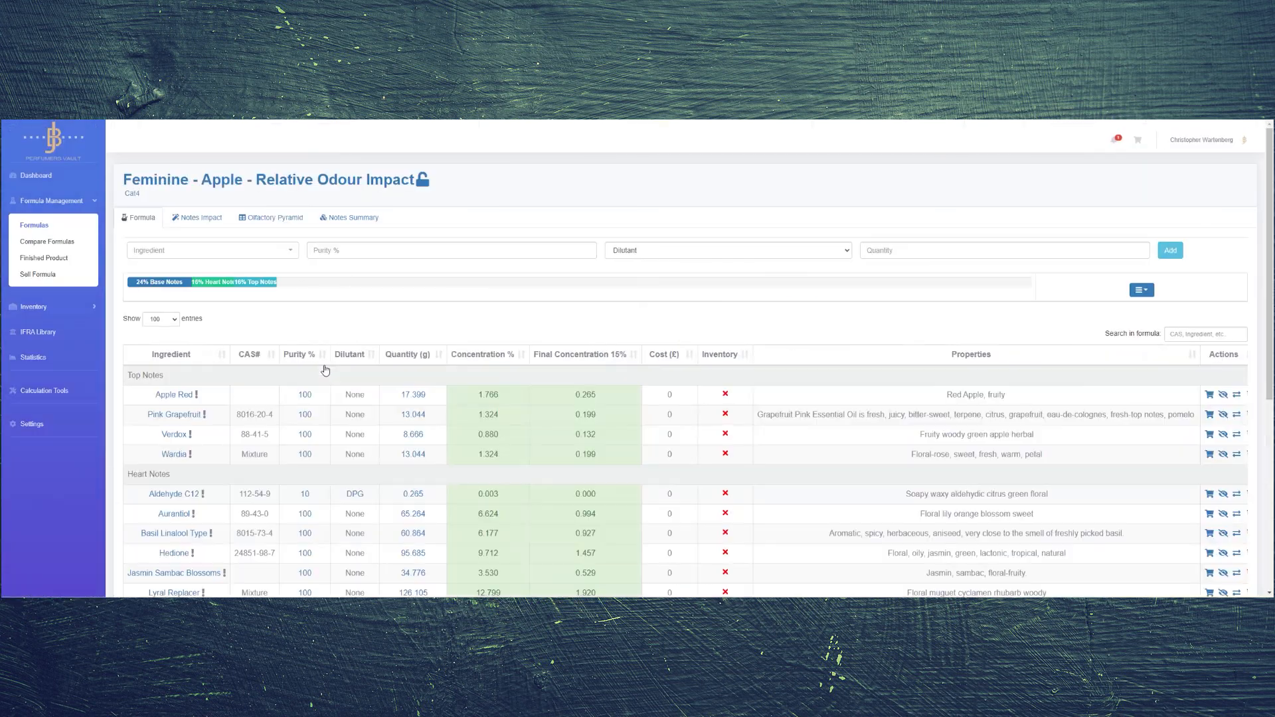
- Set the formula's final type to EDT (16%) in its details and return to the ingredient list
click(1141, 290)
click(1147, 306)
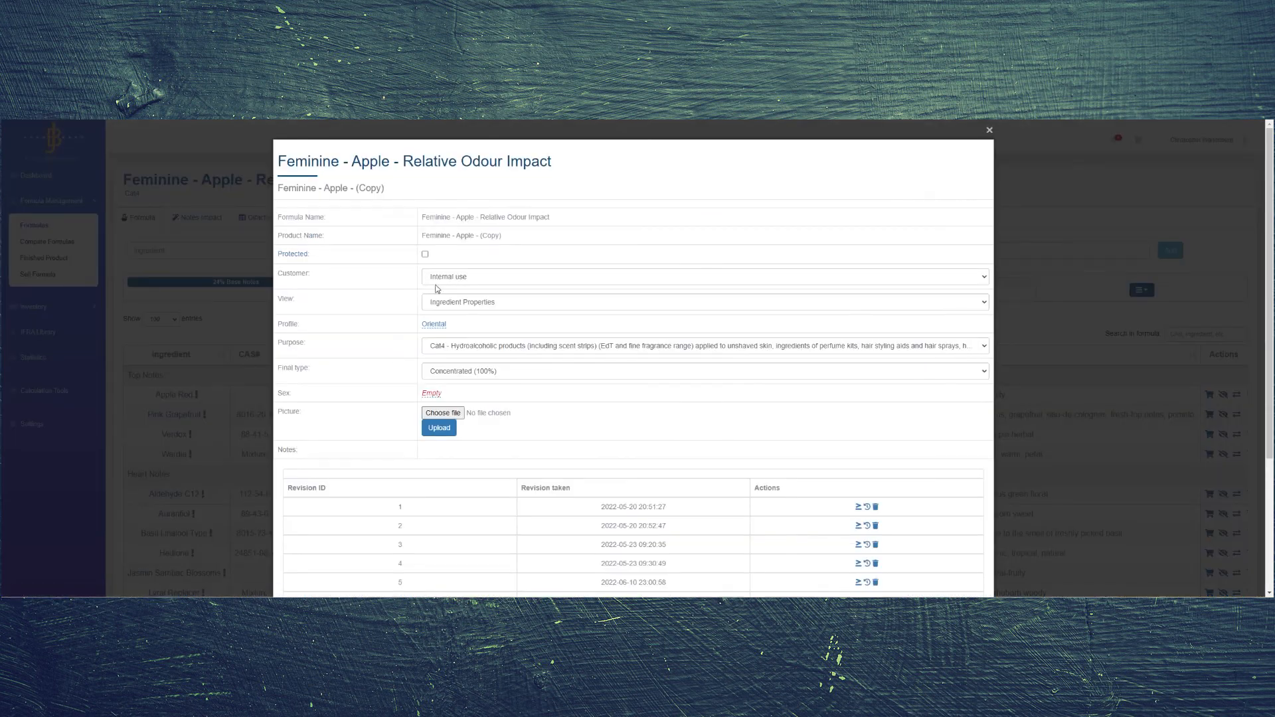
click(478, 374)
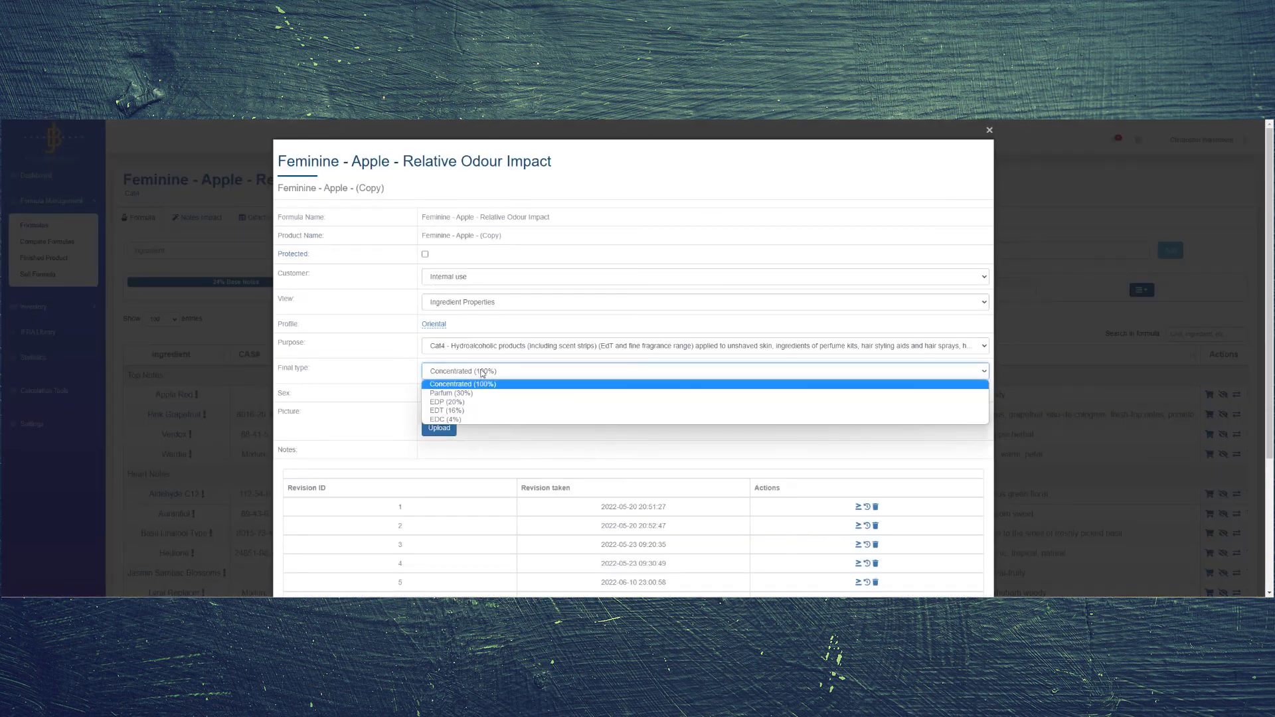
click(458, 410)
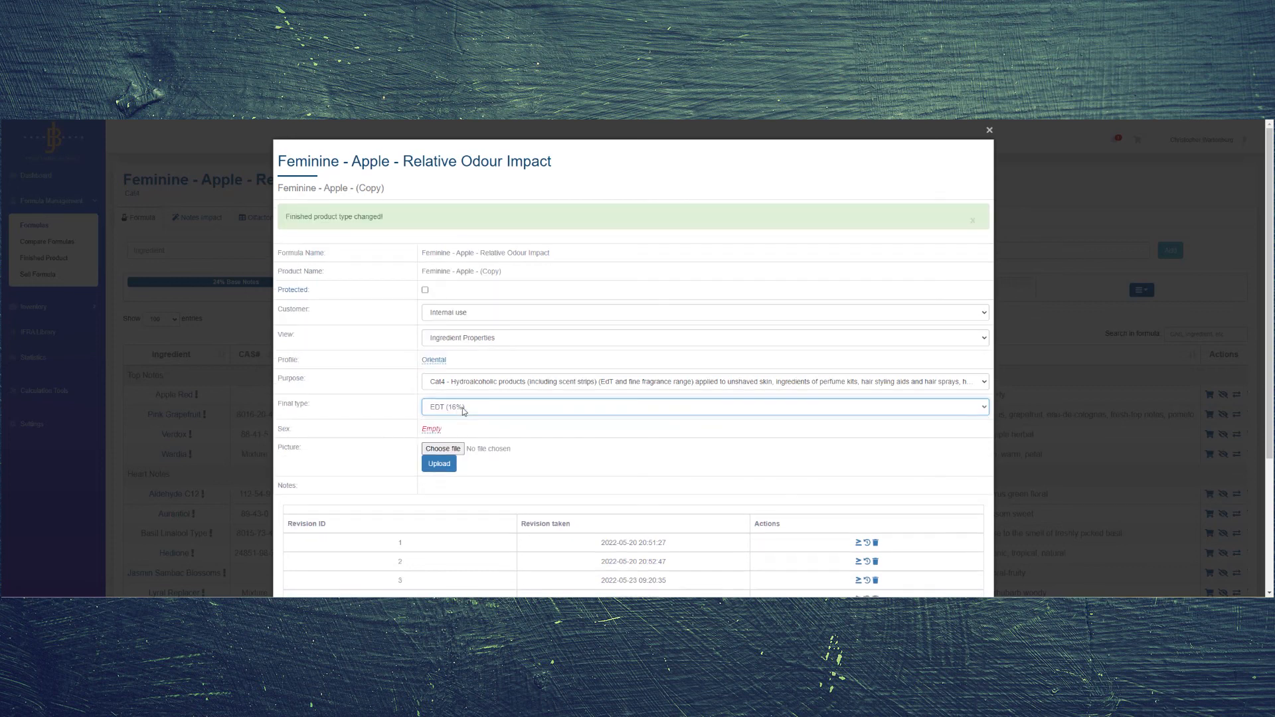
click(989, 130)
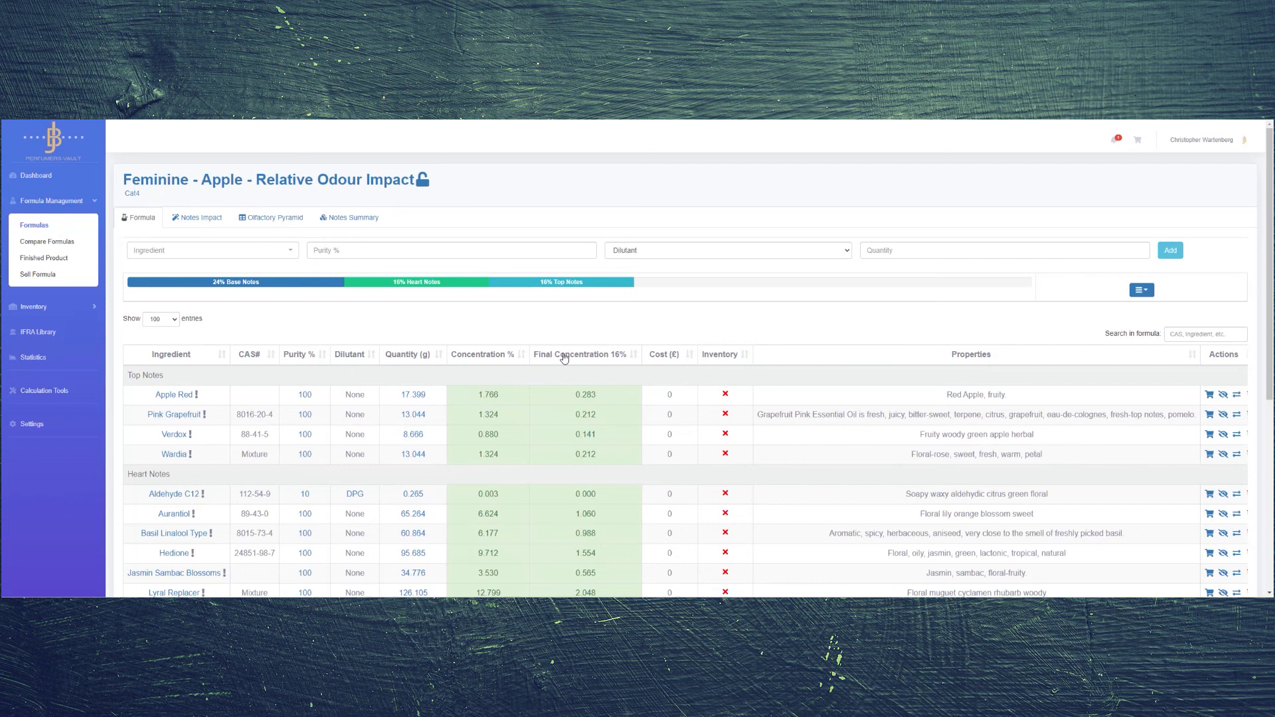
- Check the recalculated final concentrations across the formula's top, heart and base notes
scroll(571, 362, down, 3)
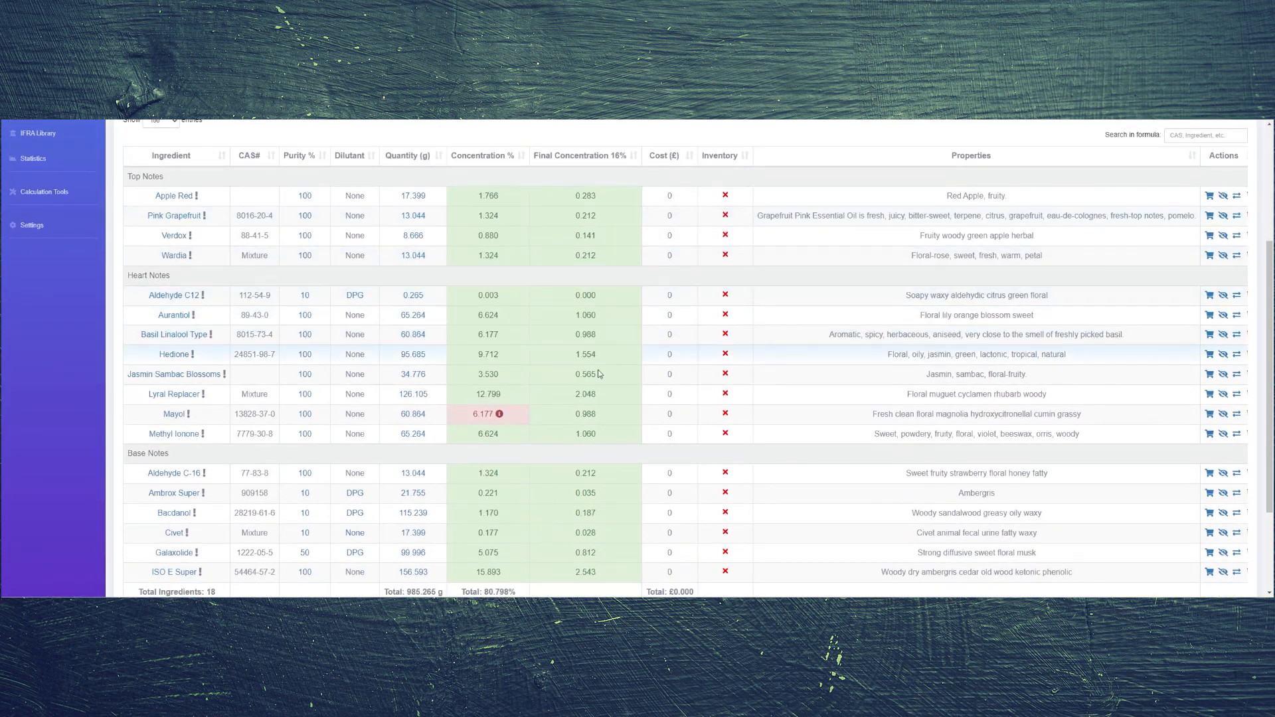
scroll(599, 374, down, 2)
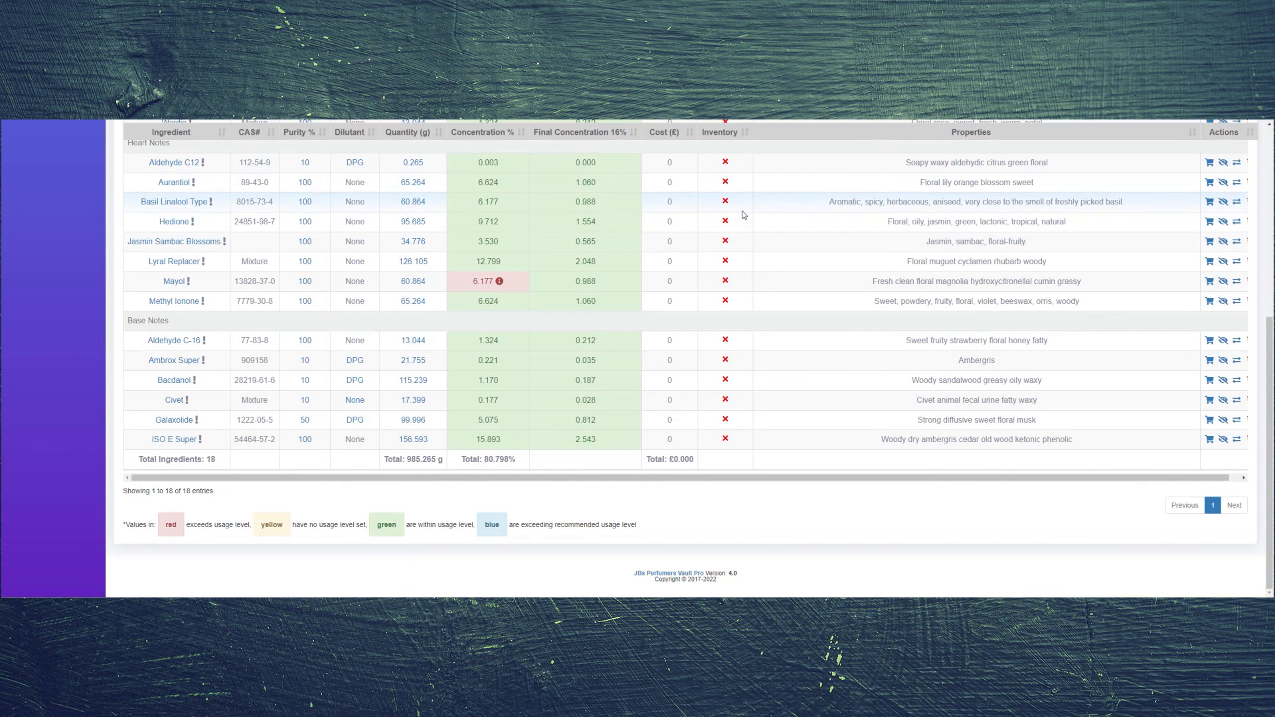
scroll(743, 215, up, 3)
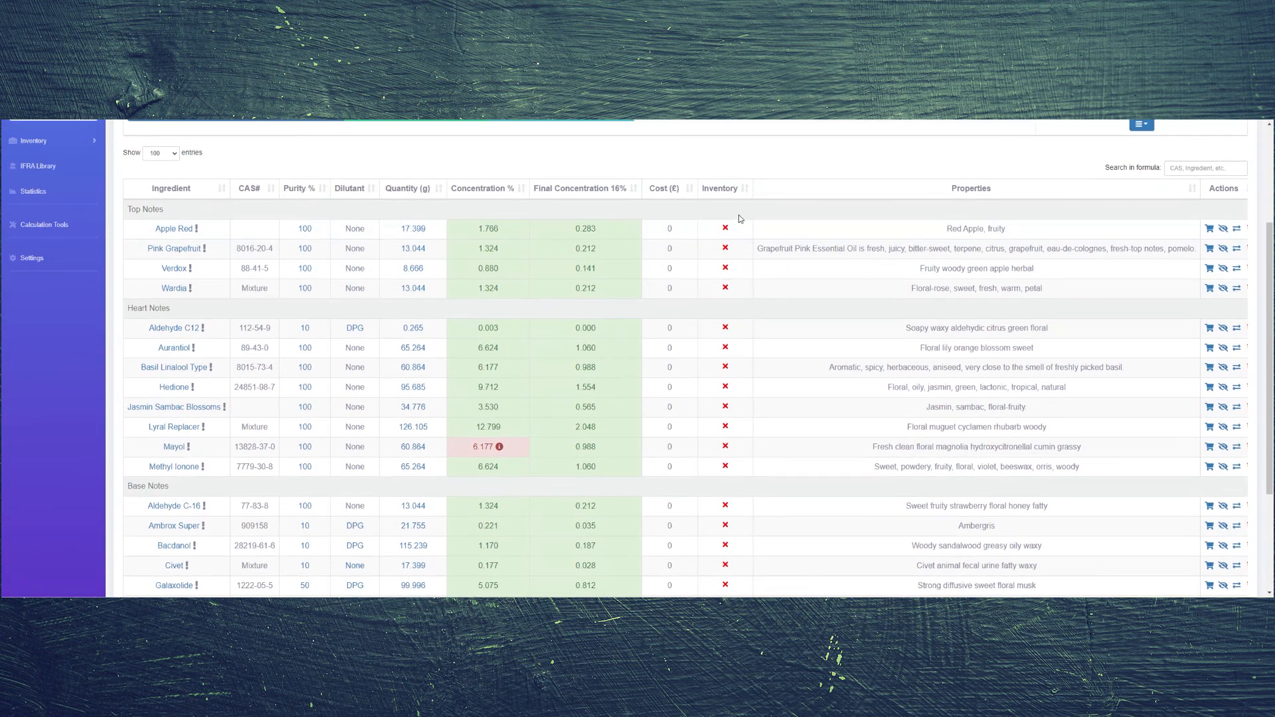
scroll(740, 218, up, 1)
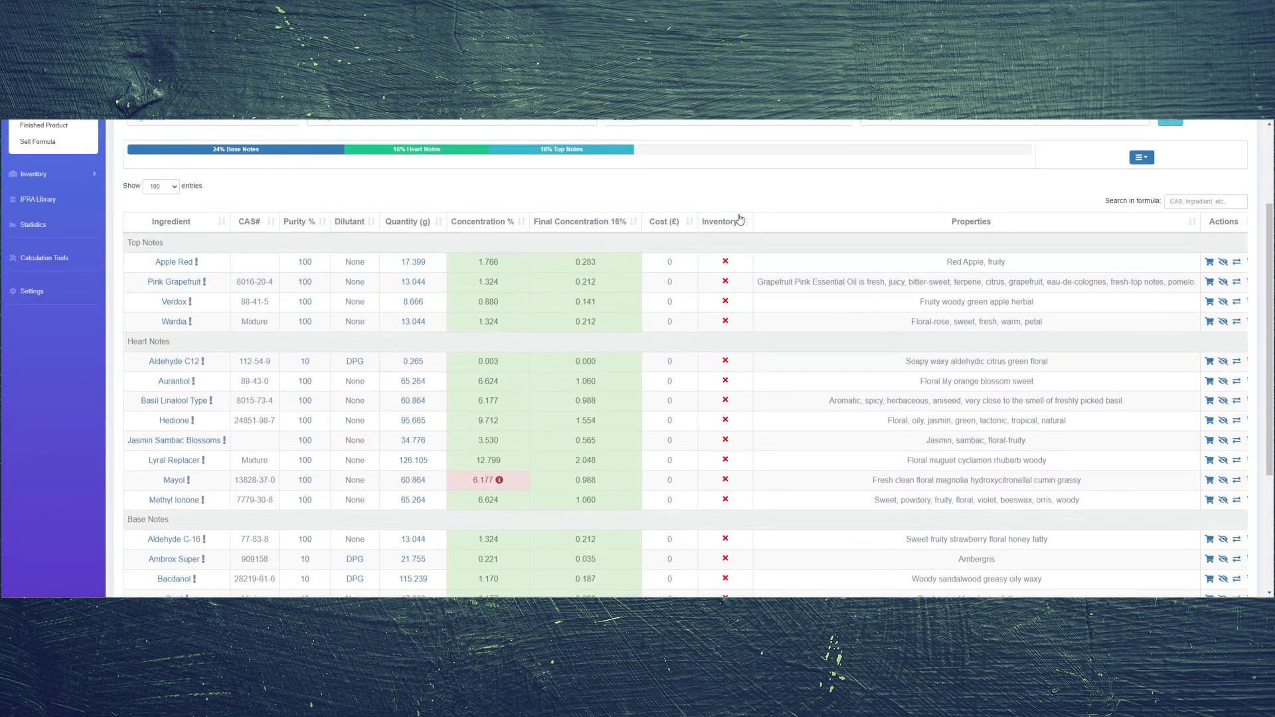